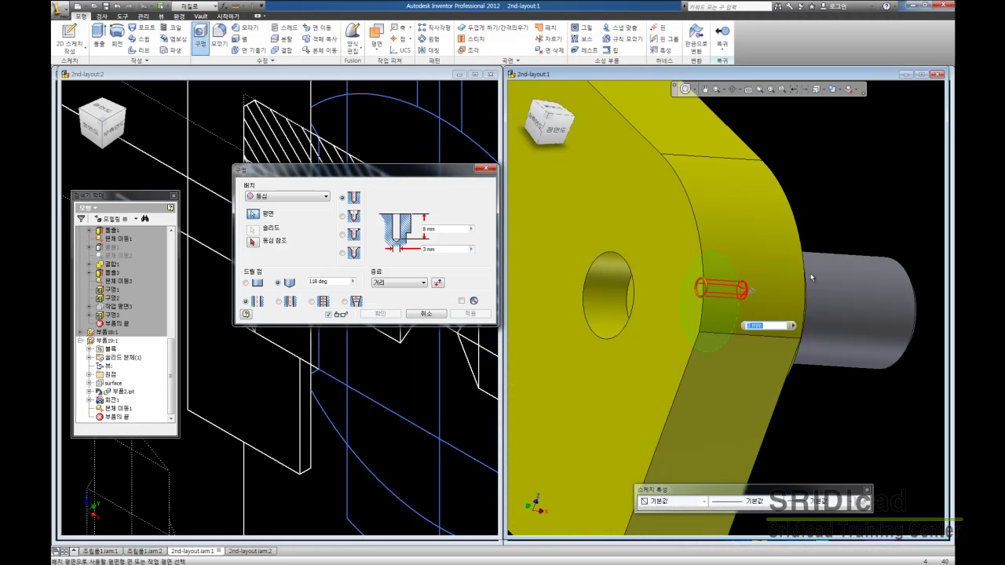
- Edit the grey shaft and start a hole concentric to its end face and circular edge
click(486, 168)
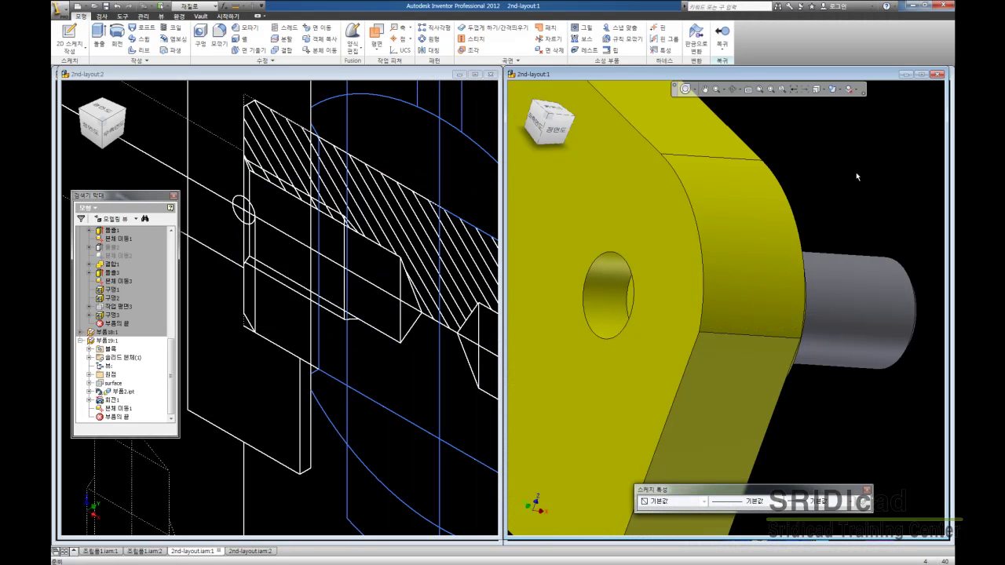
double_click(865, 284)
click(200, 33)
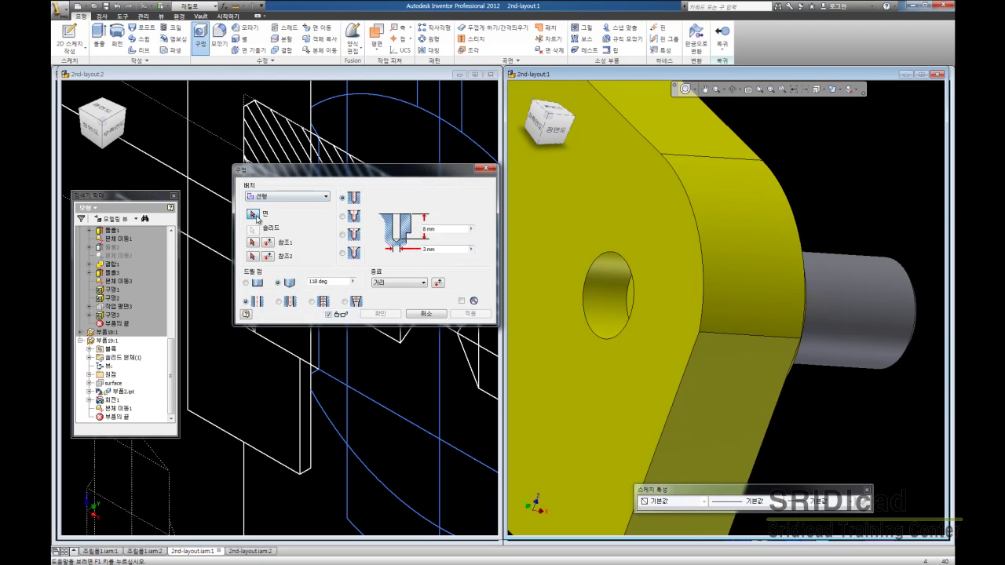
click(284, 197)
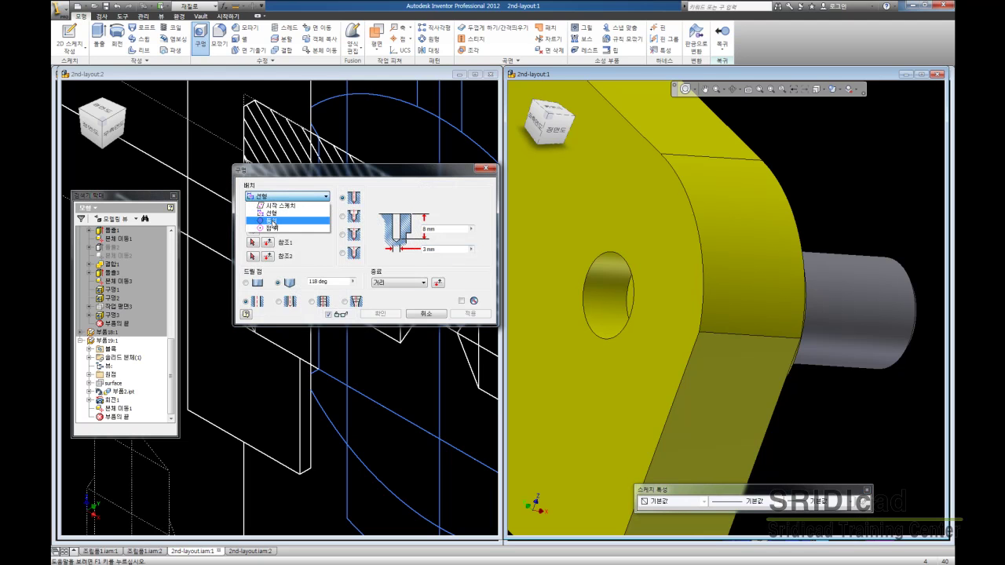
click(271, 222)
click(695, 285)
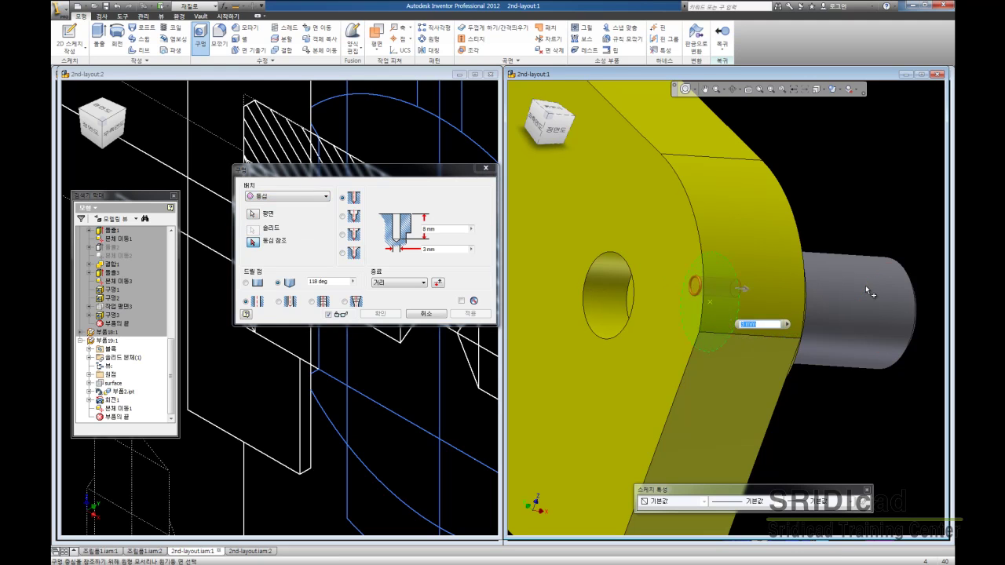
click(917, 321)
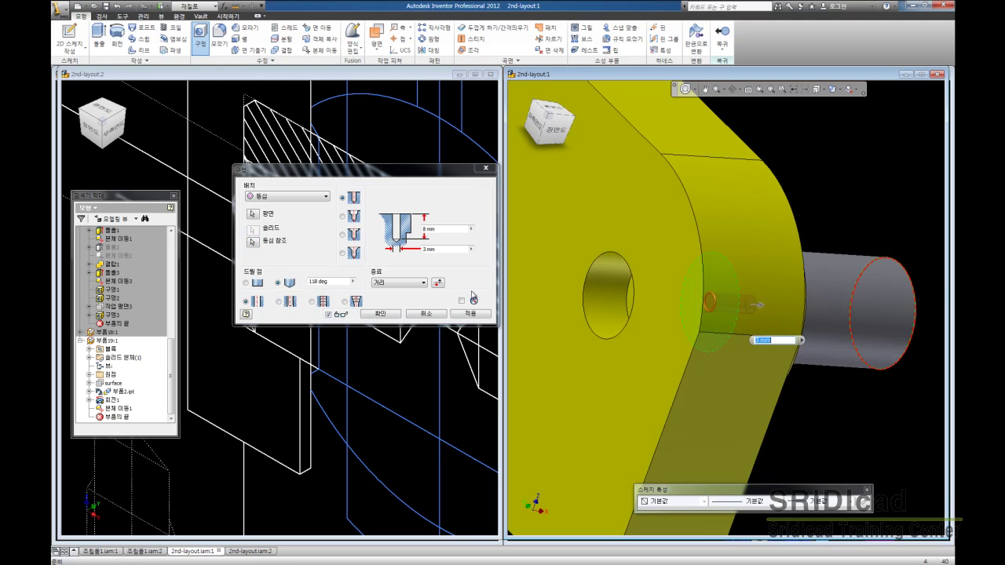
- Make the hole a tapped ISO Metric profile thread of size 8
click(314, 303)
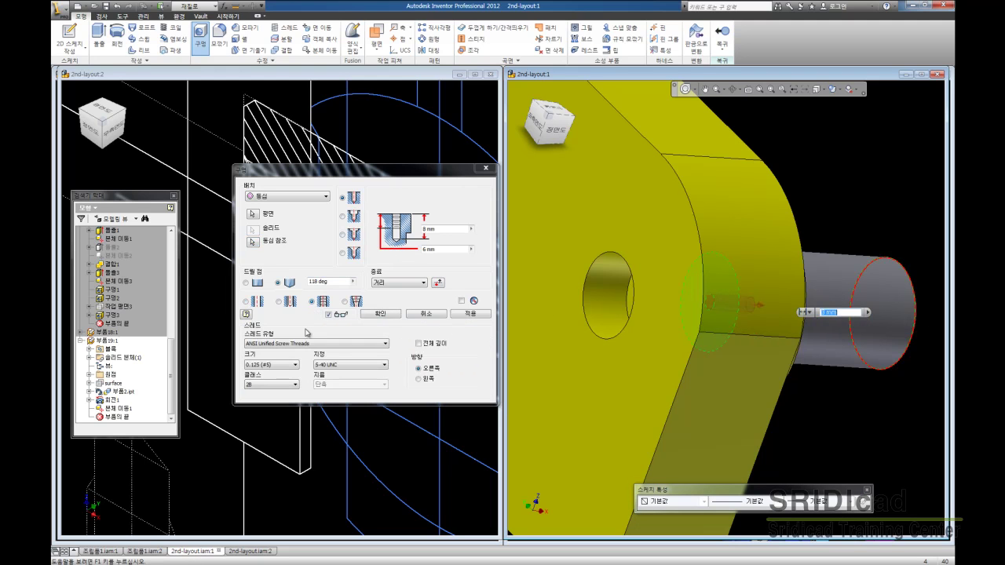
click(306, 343)
click(264, 366)
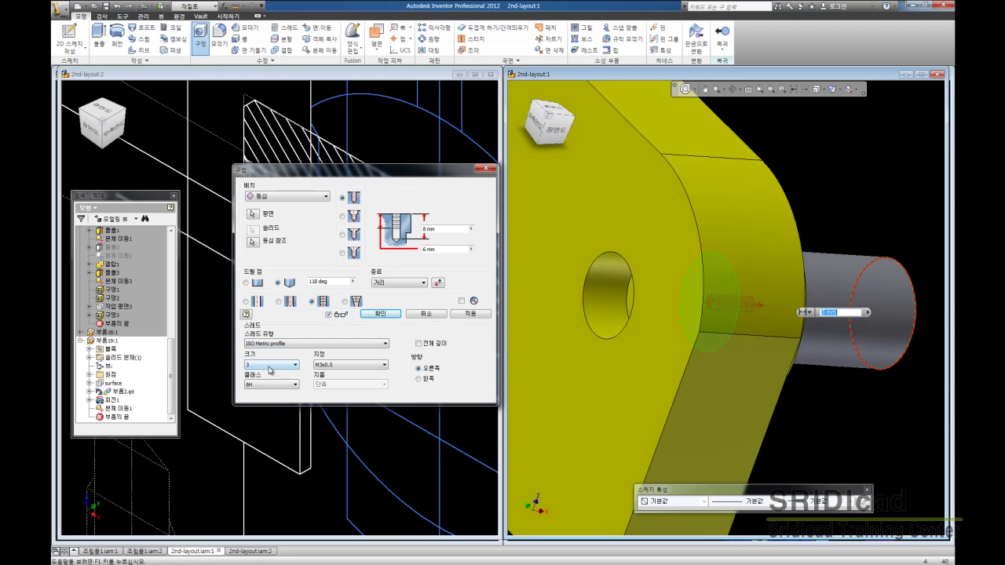
click(276, 366)
click(253, 428)
text(9)
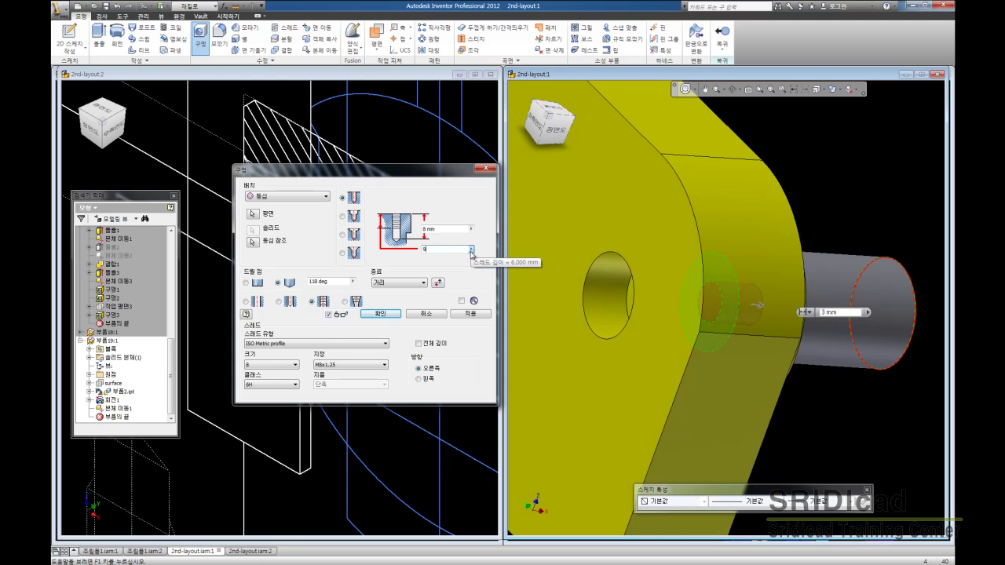
- Set the hole depth to 14 mm and create the M8x1.25 tapped hole
click(472, 230)
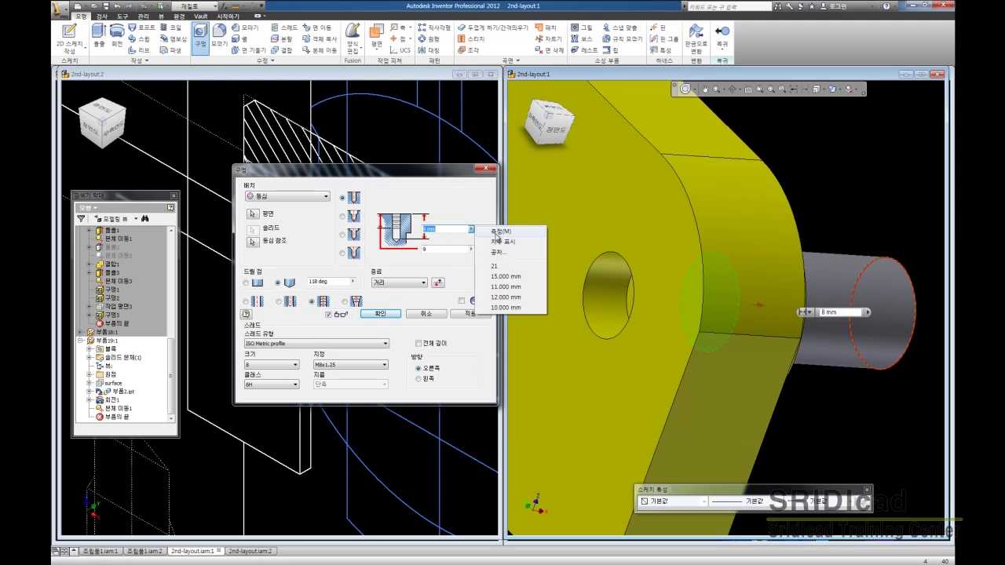
drag(449, 169, 728, 256)
click(422, 77)
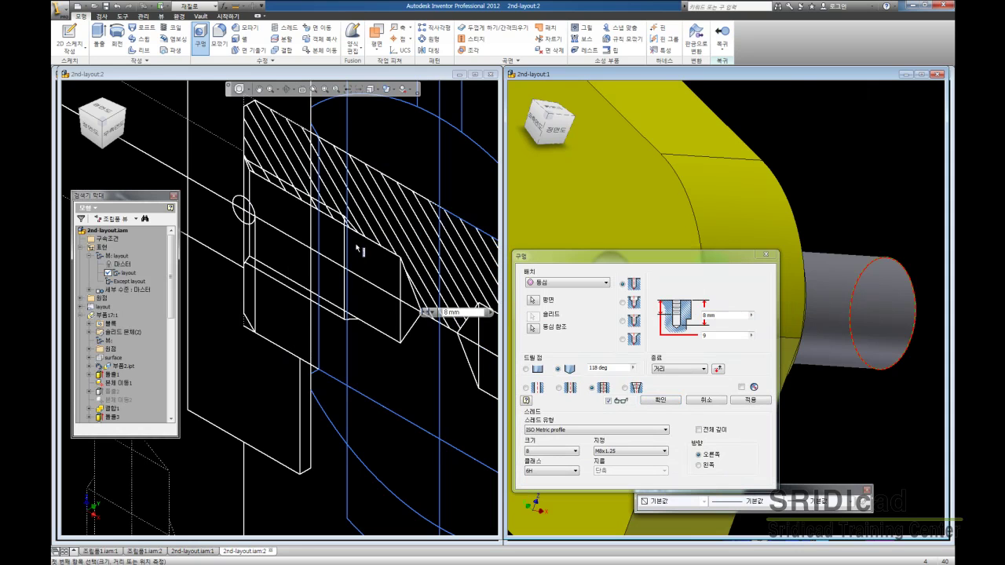
click(401, 344)
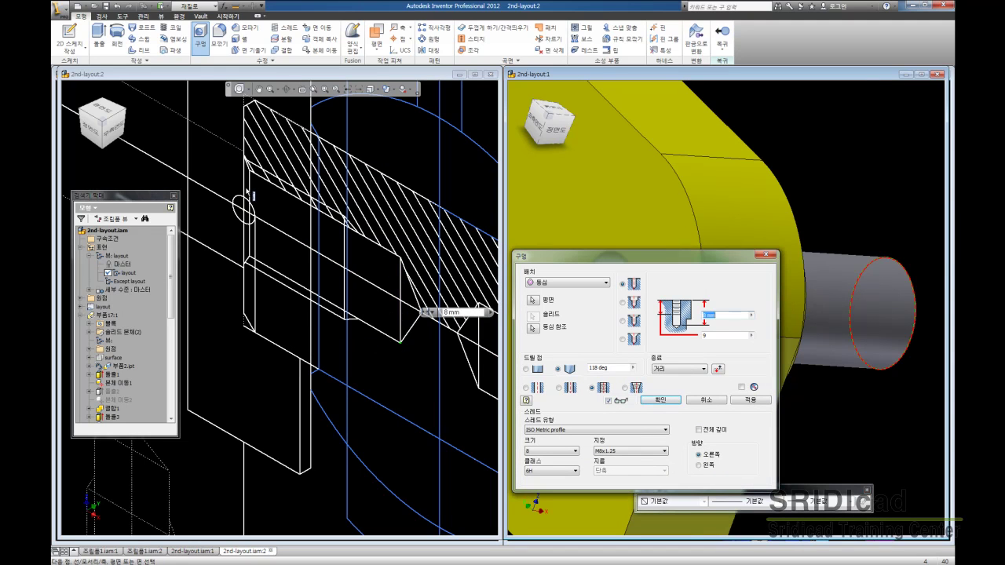
text(14)
mouse_move(717, 257)
mouse_down()
mouse_move(570, 235)
mouse_move(534, 219)
mouse_up()
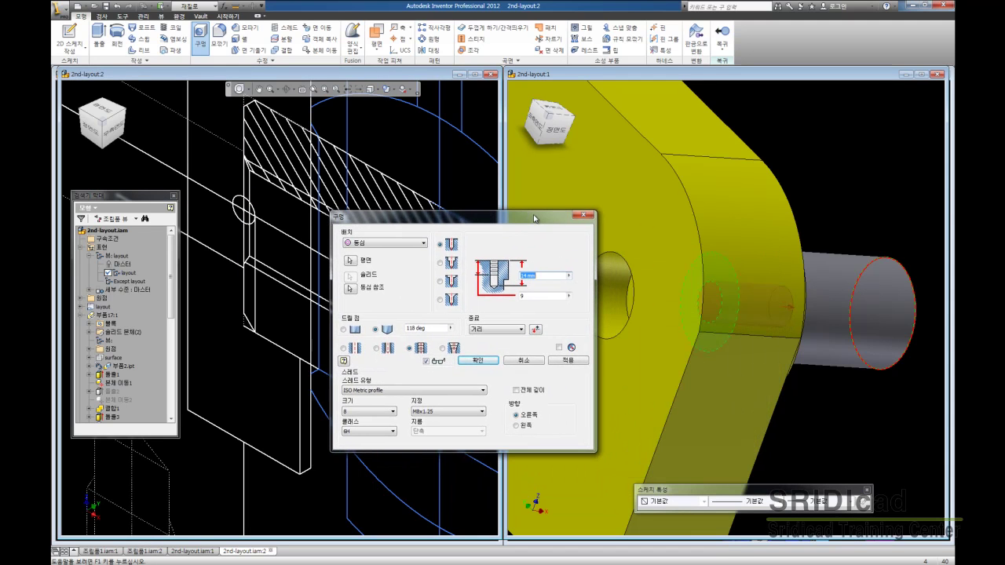
click(491, 363)
click(812, 208)
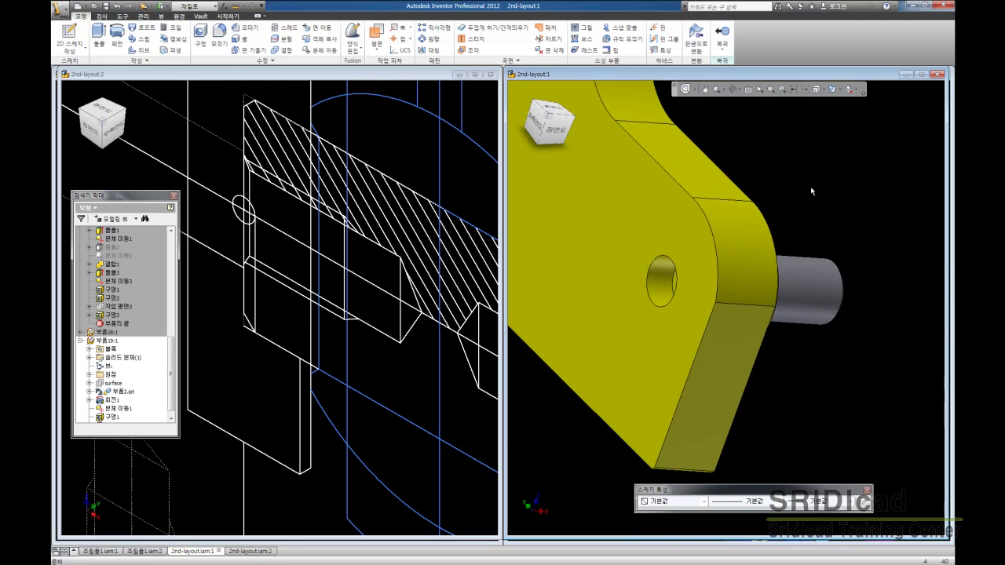
- Create a midplane work plane between the shaft's two end faces
click(548, 116)
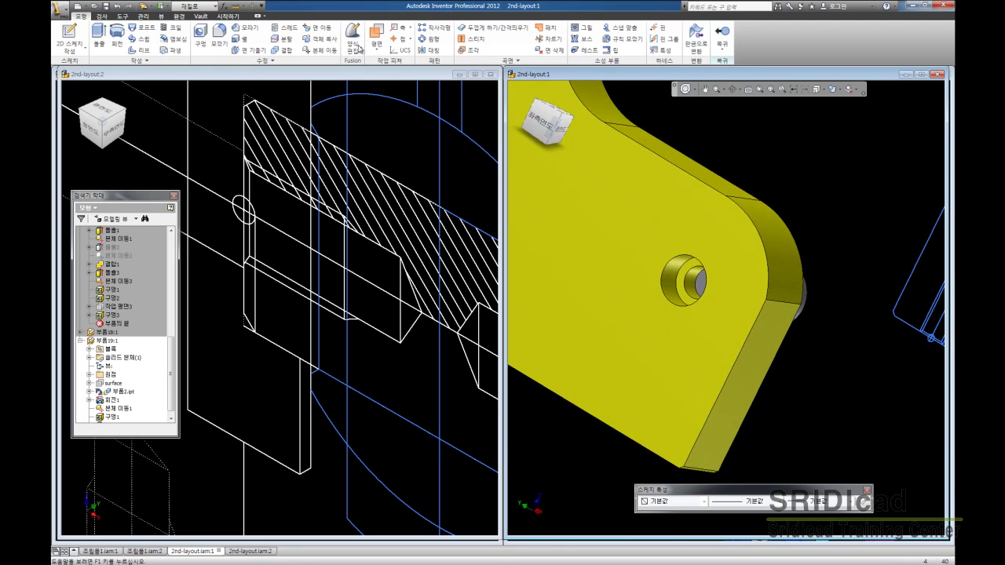
click(376, 36)
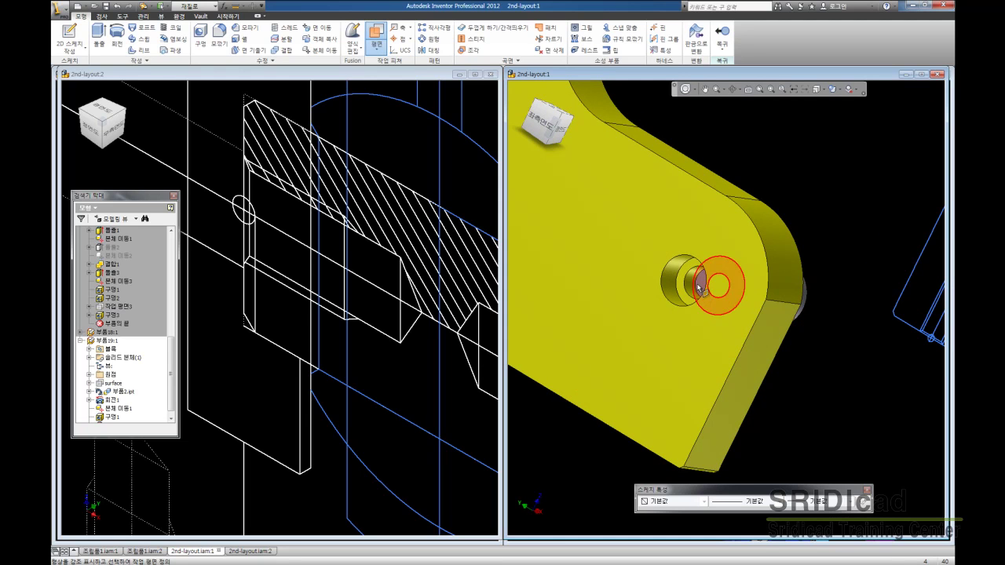
click(700, 287)
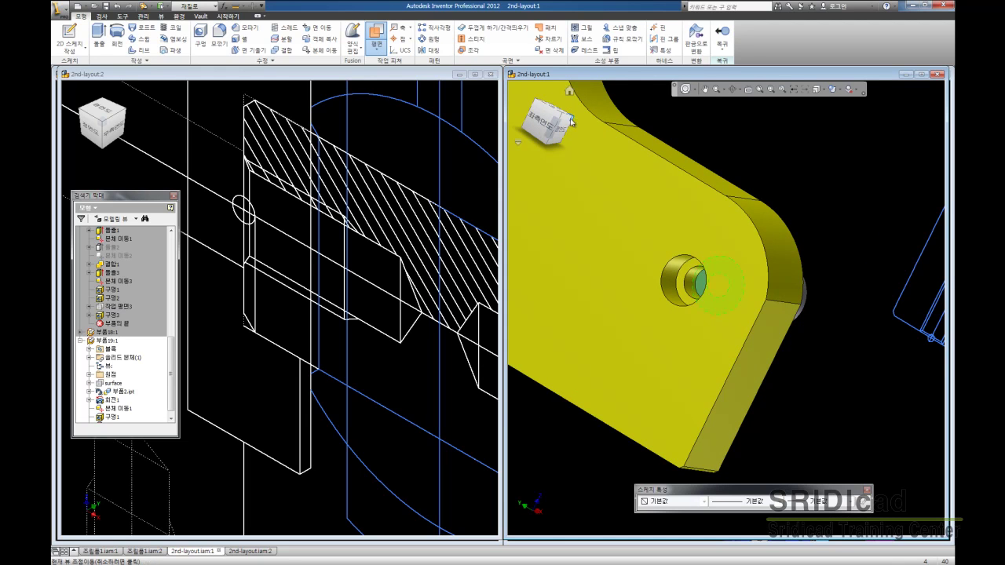
click(572, 120)
click(575, 235)
mouse_move(699, 274)
shift+middle_down()
mouse_move(812, 309)
mouse_move(824, 328)
shift+middle_up()
click(428, 222)
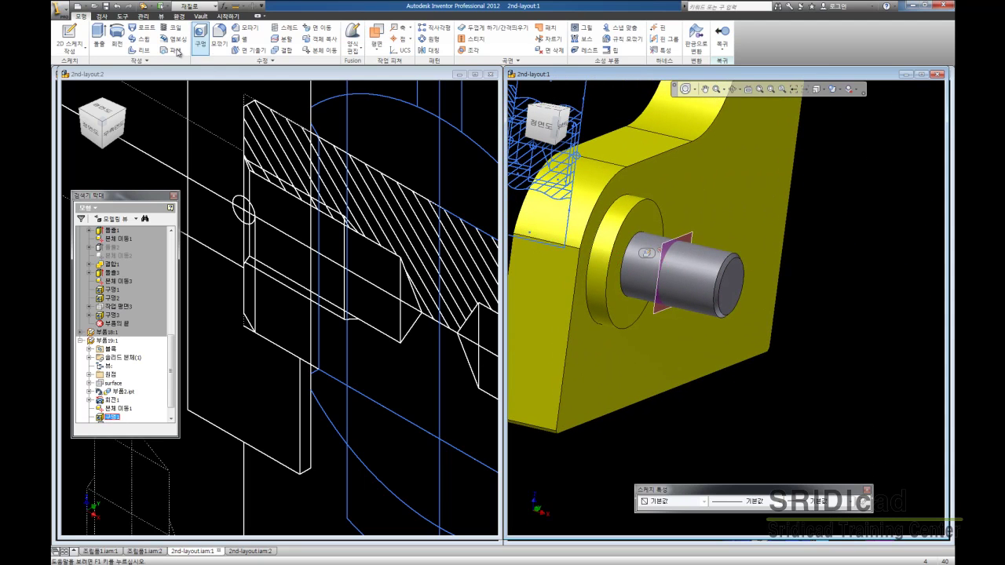
- Mirror the tapped hole about the new work plane, then return to the bracket assembly
click(428, 50)
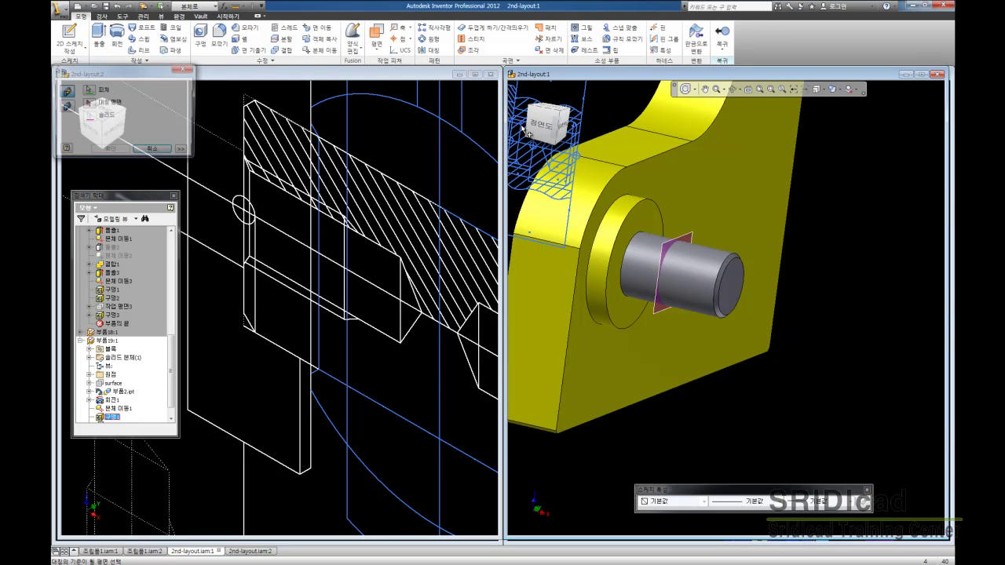
click(693, 236)
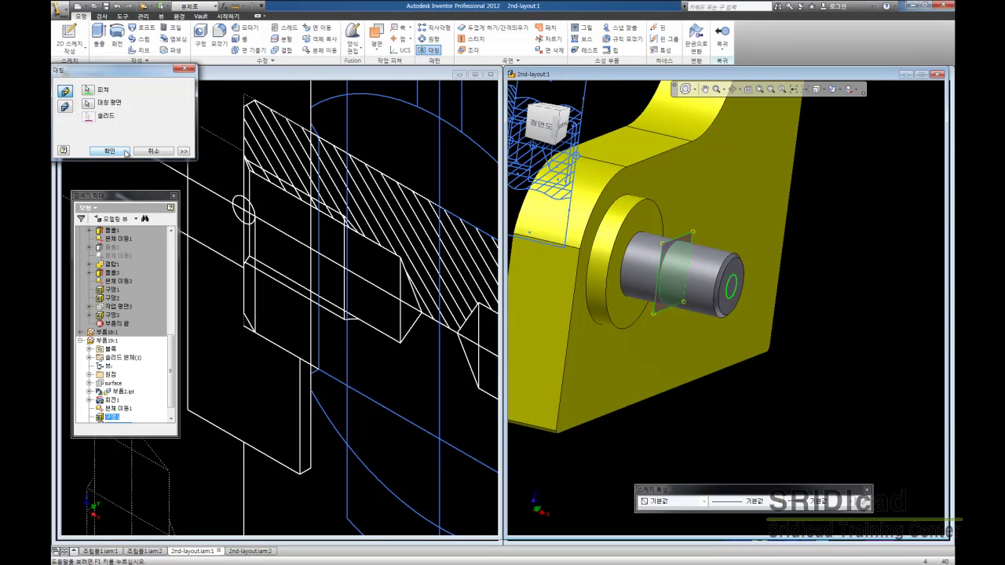
click(124, 151)
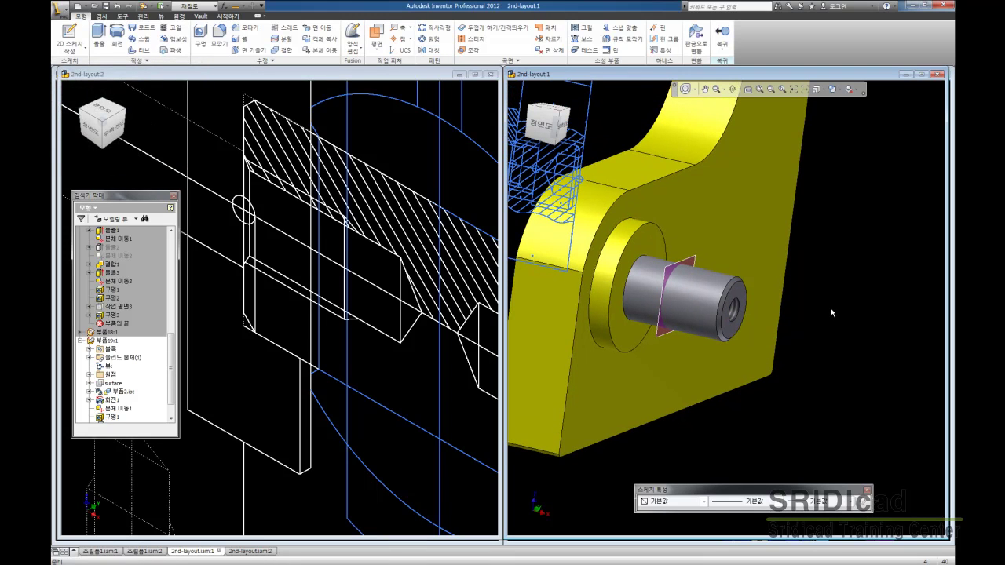
click(721, 35)
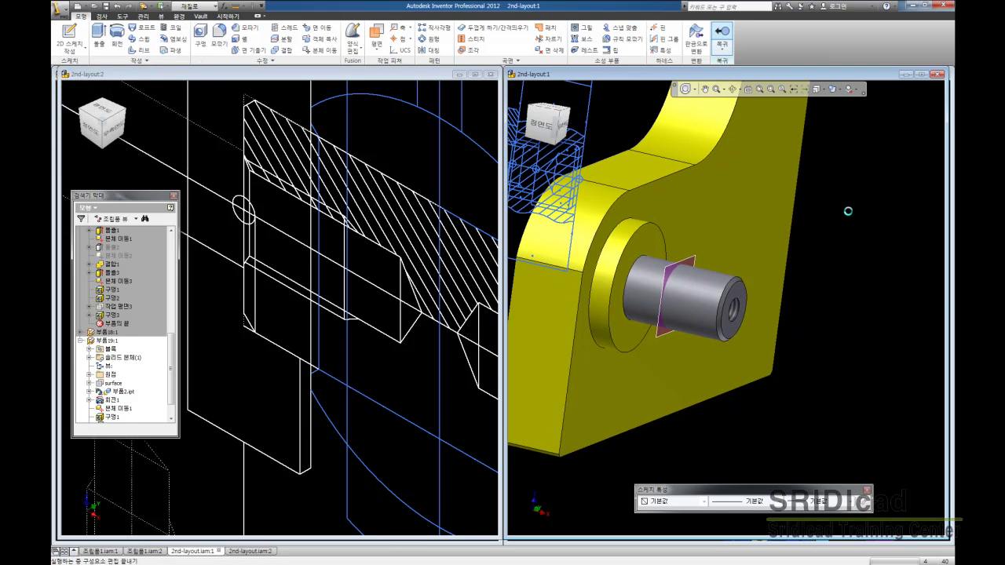
- Open the shaft in its own window and turn off Work Plane3's visibility
right_click(117, 419)
click(129, 474)
click(712, 280)
right_click(712, 281)
click(712, 249)
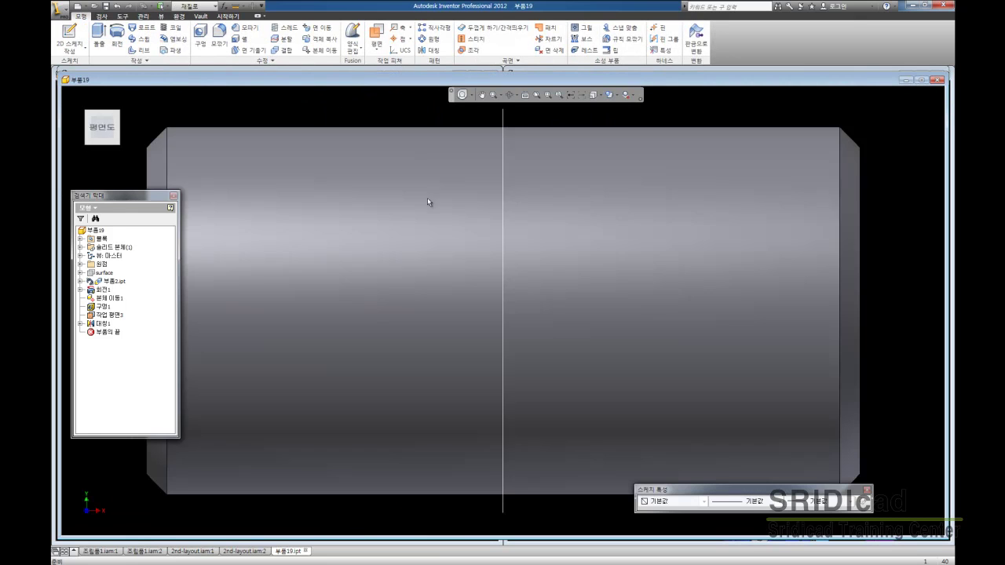
click(127, 98)
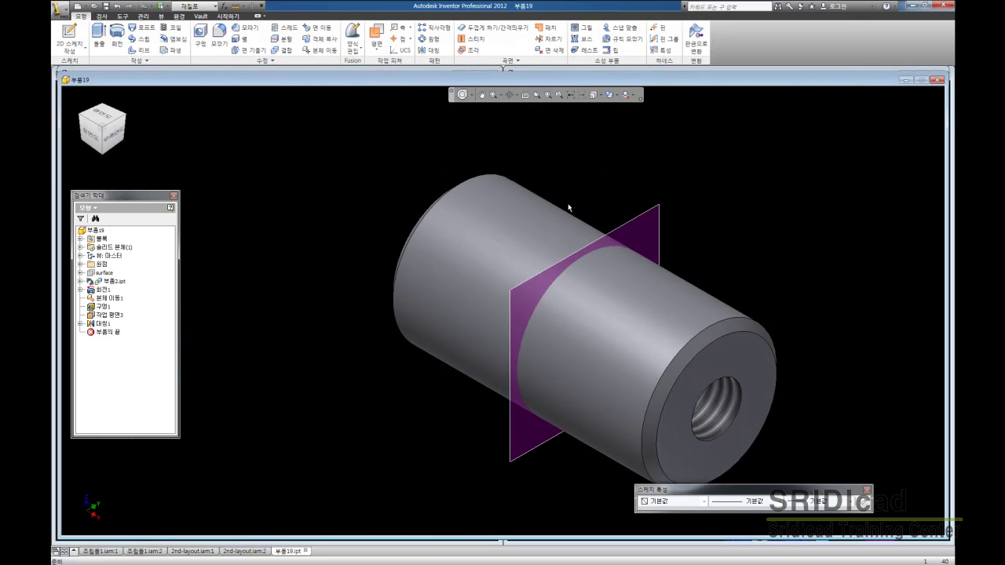
right_click(116, 314)
click(140, 386)
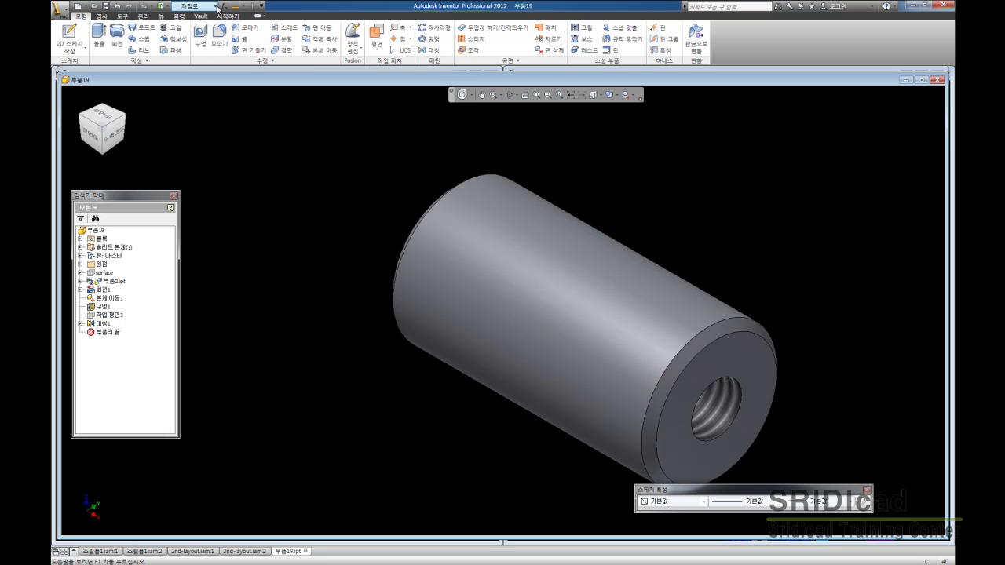
- Set the shaft's colour to light purple (연보라색) and close the part window
click(216, 6)
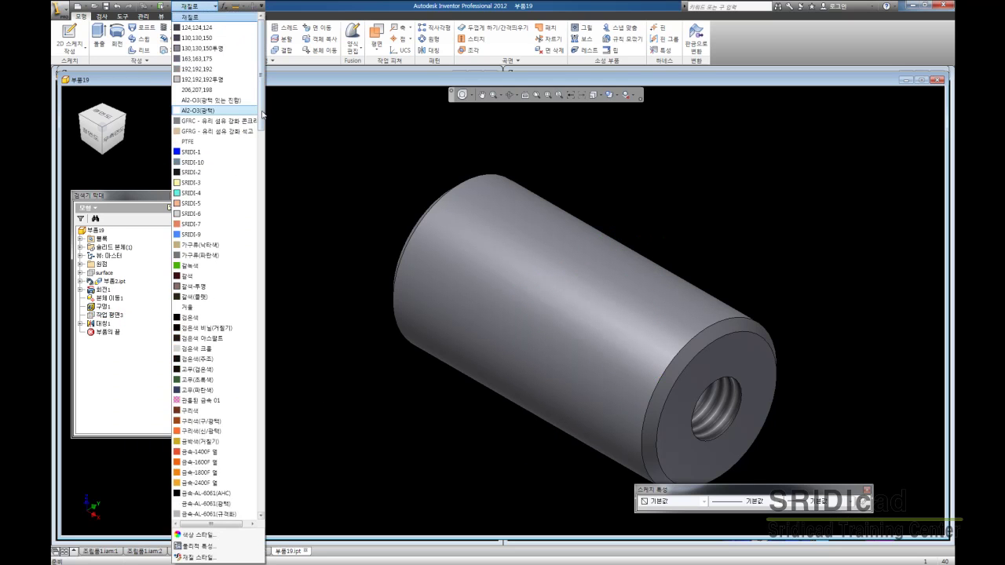
scroll(296, 343, down, 20)
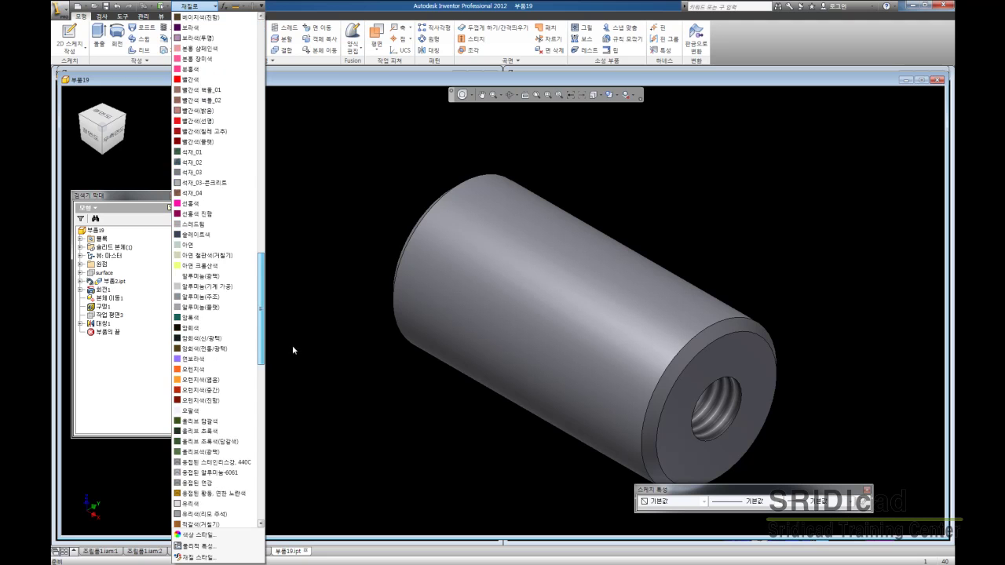
scroll(275, 380, down, 9)
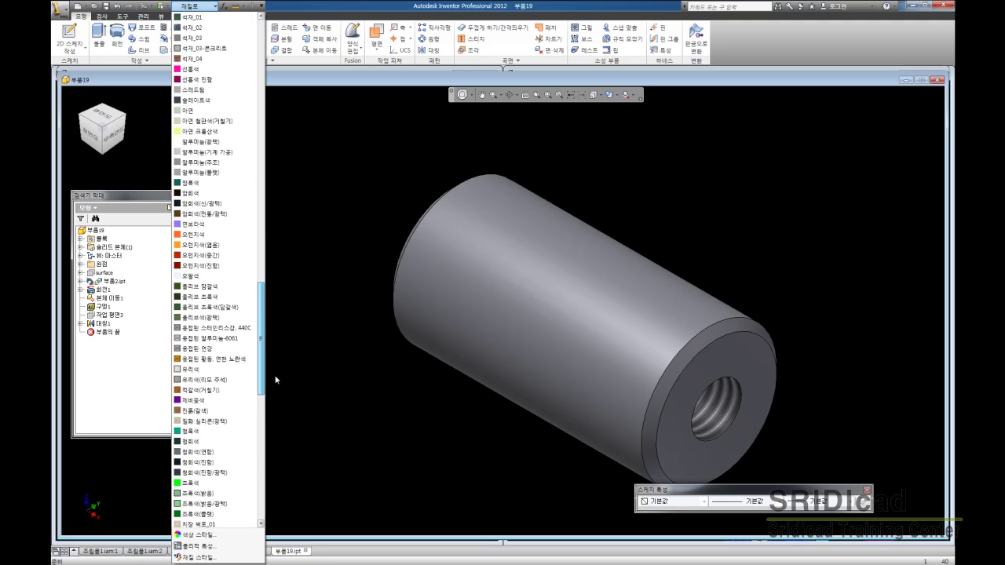
click(211, 224)
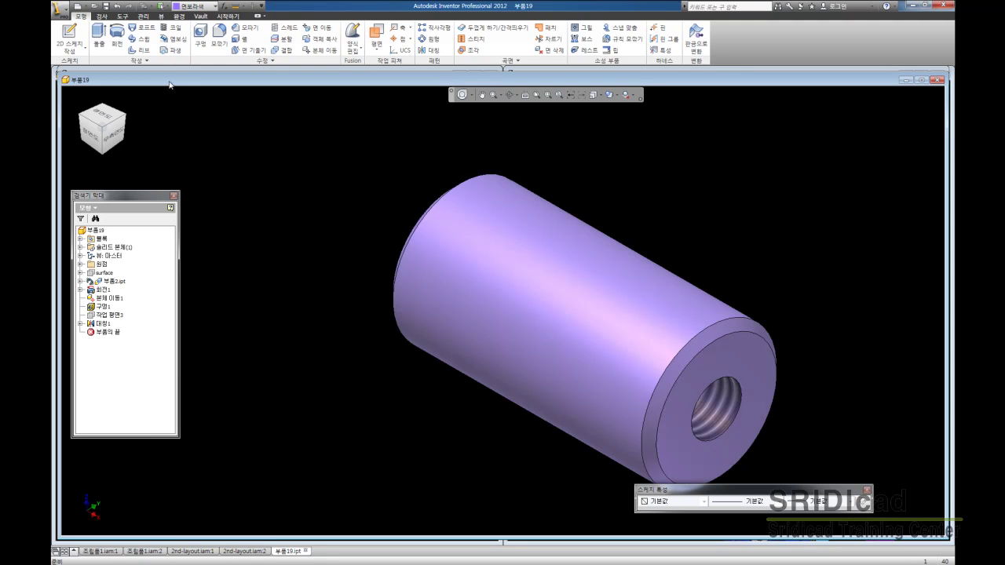
click(937, 80)
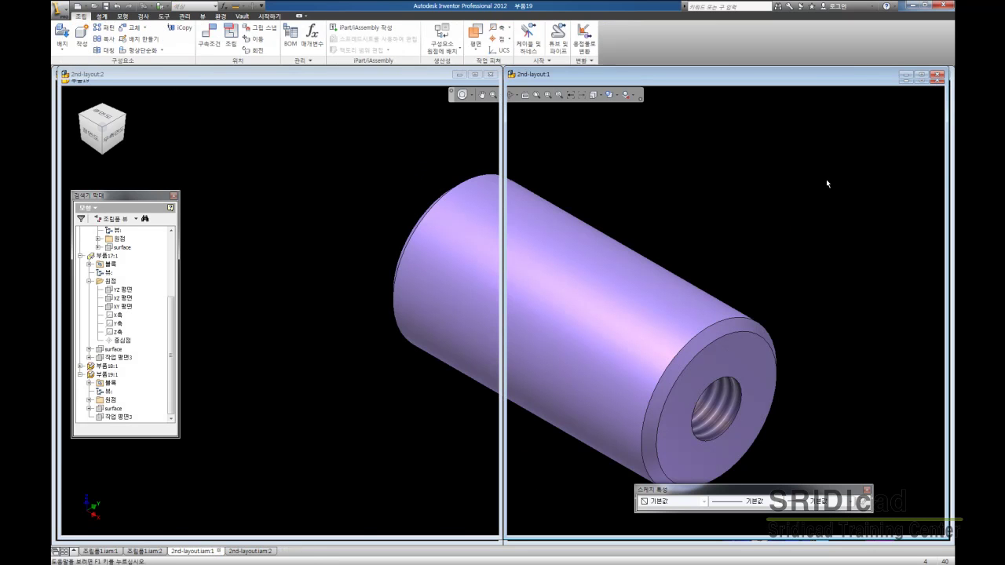
- Measure two edges in the left layout window, reading 20.4 mm and 8 mm
mouse_move(835, 194)
shift+middle_down()
mouse_move(654, 209)
mouse_move(651, 312)
mouse_move(647, 147)
mouse_move(628, 235)
shift+middle_up()
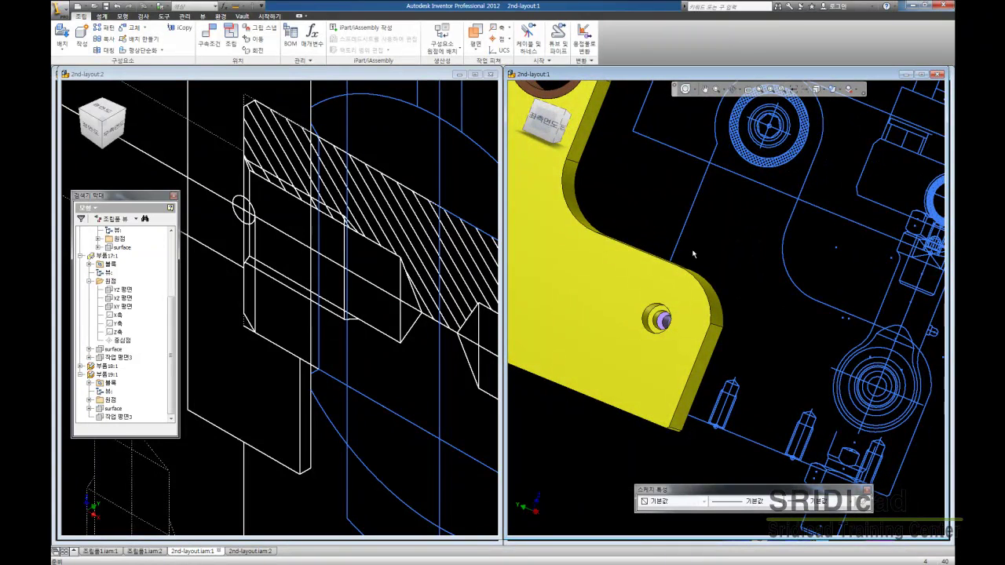
scroll(656, 236, up, 3)
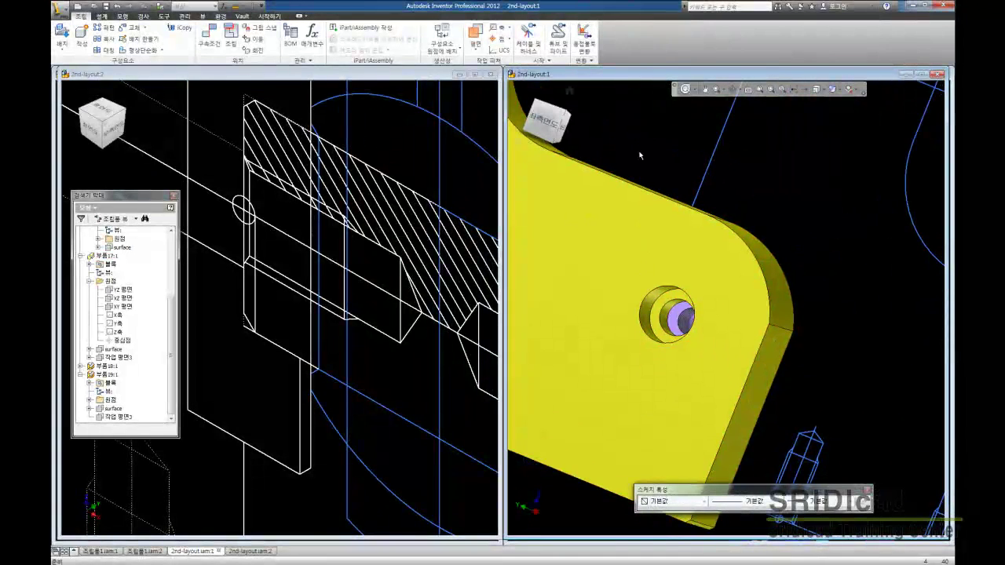
click(382, 139)
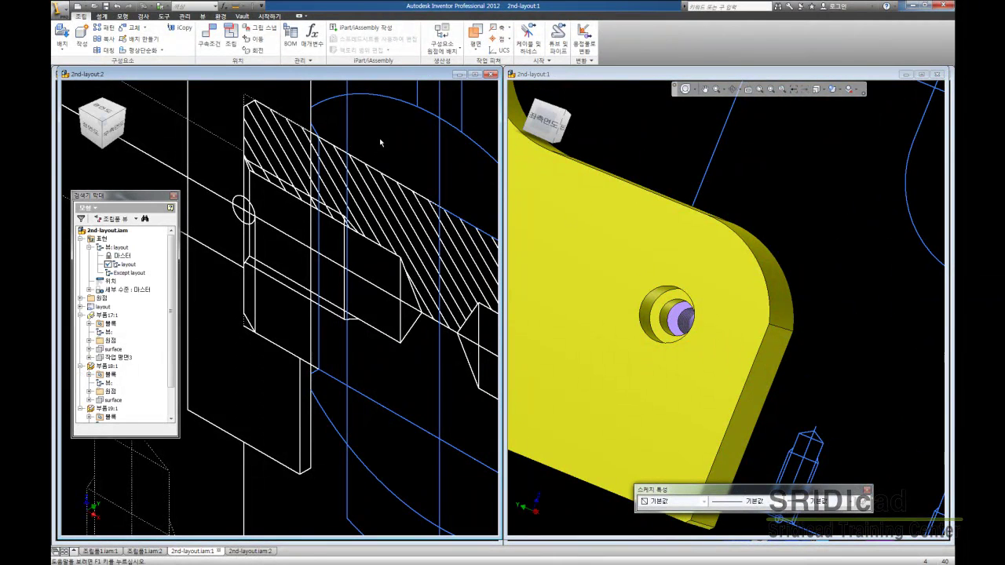
middle_drag(381, 139, 390, 161)
key(m)
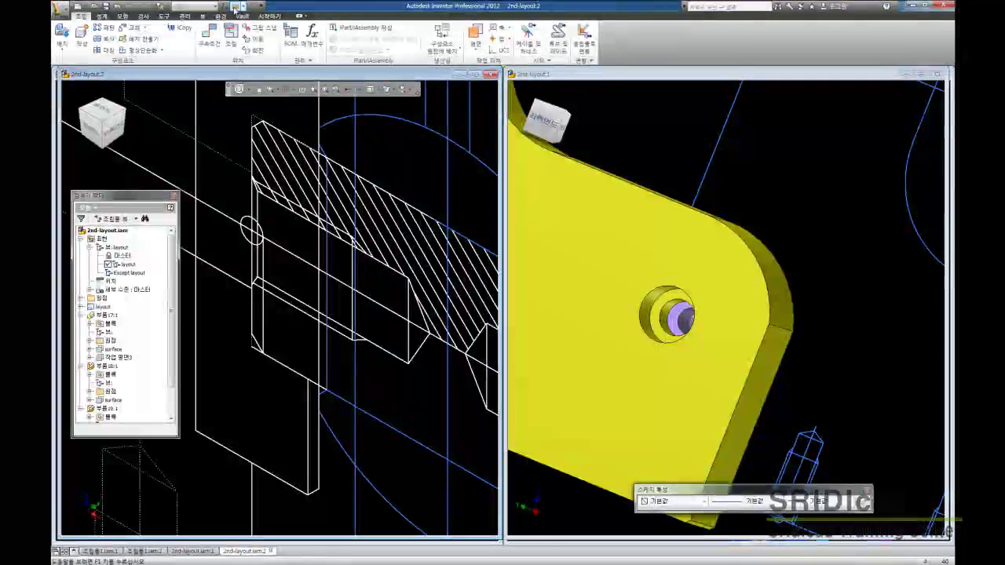
scroll(254, 196, down, 3)
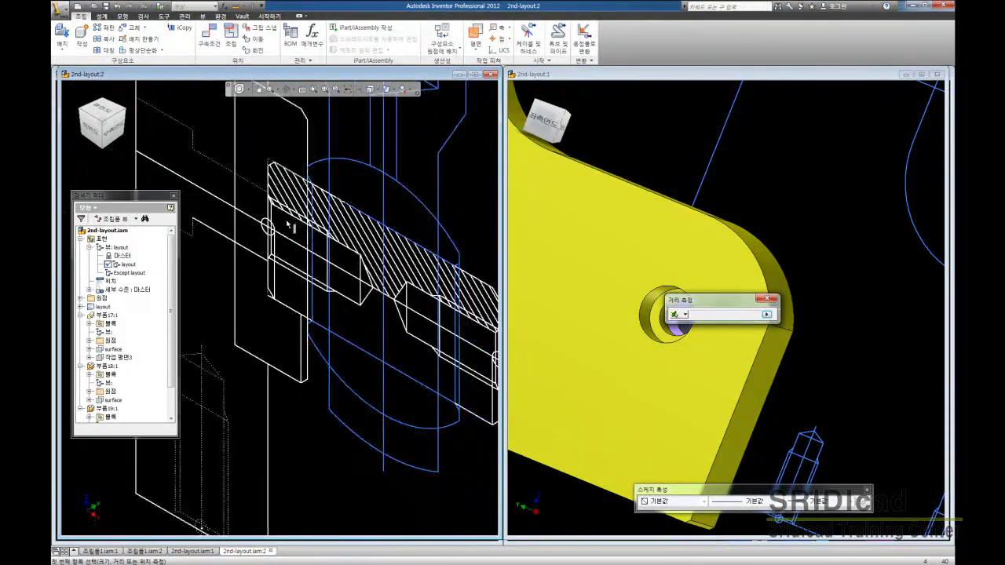
click(209, 158)
click(343, 271)
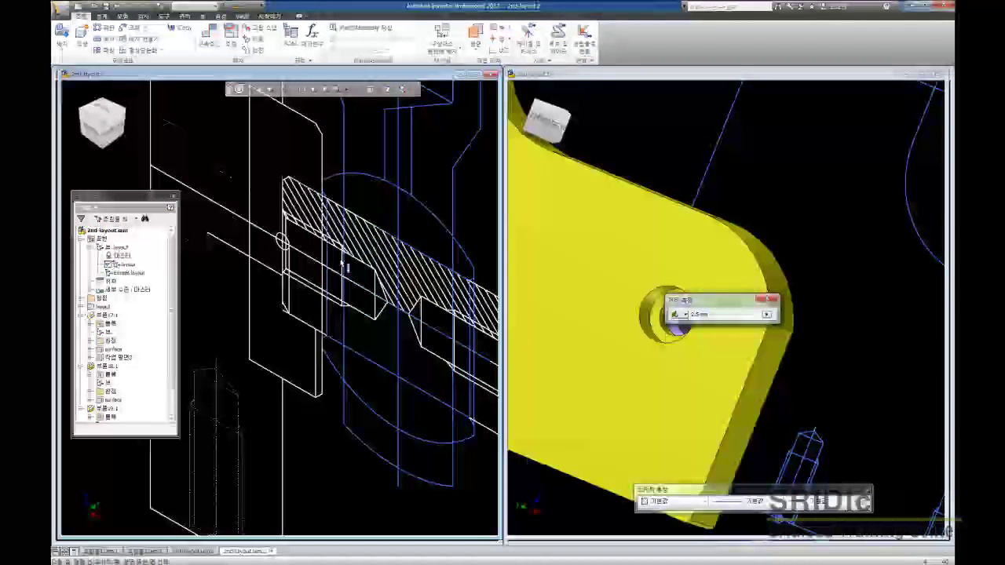
click(768, 299)
- Switch the assembly browser to the Content Center favourites
click(792, 223)
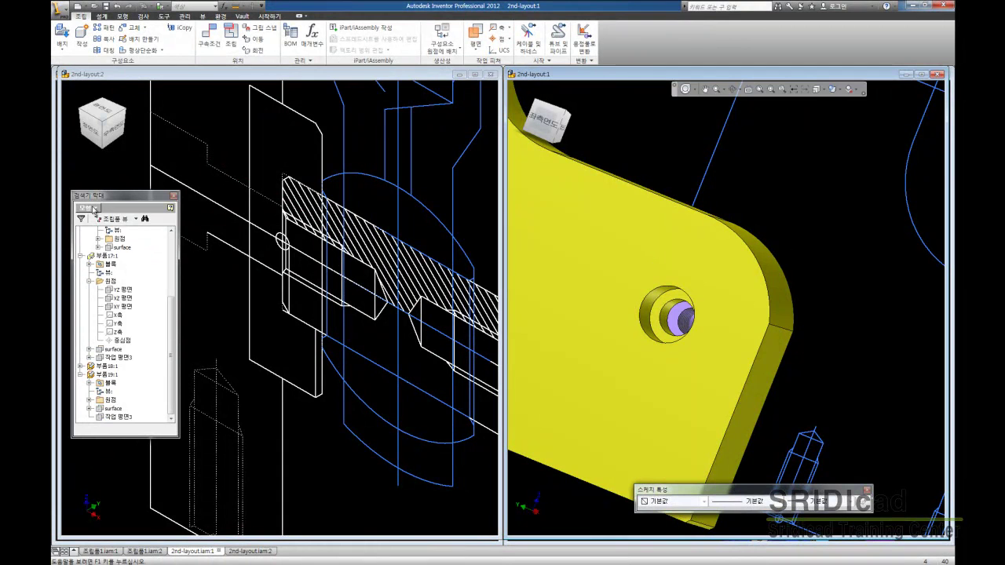
click(95, 209)
click(109, 233)
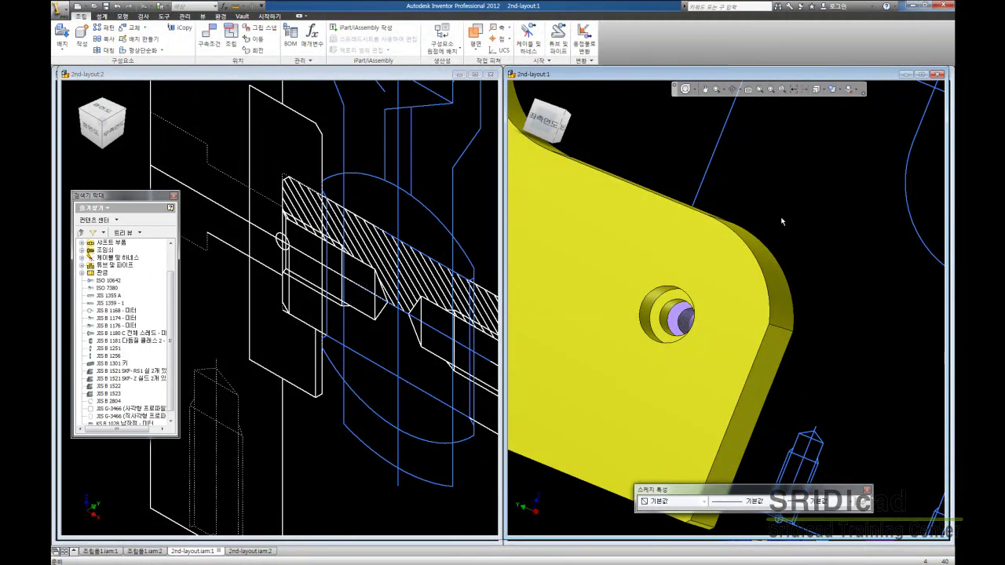
- Place a JIS B 1176 bolt in the shaft's tapped hole, sized to M8 x 20
drag(673, 332, 673, 304)
mouse_move(550, 120)
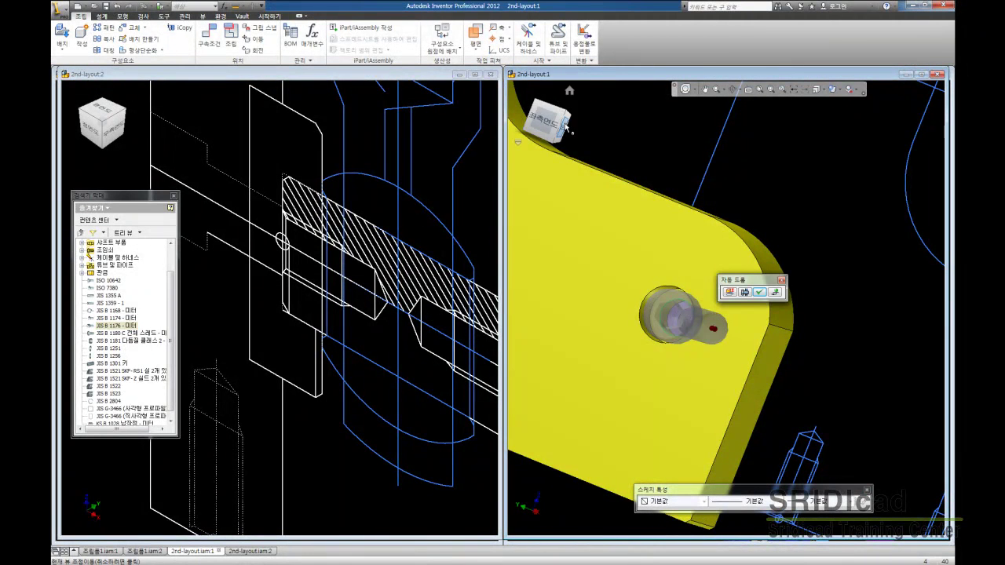
click(567, 127)
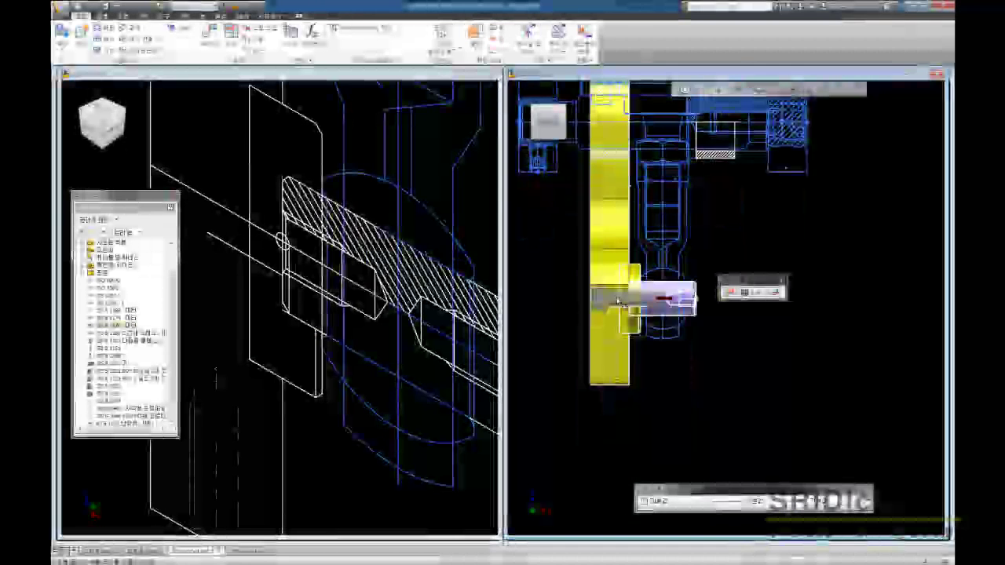
scroll(618, 302, up, 5)
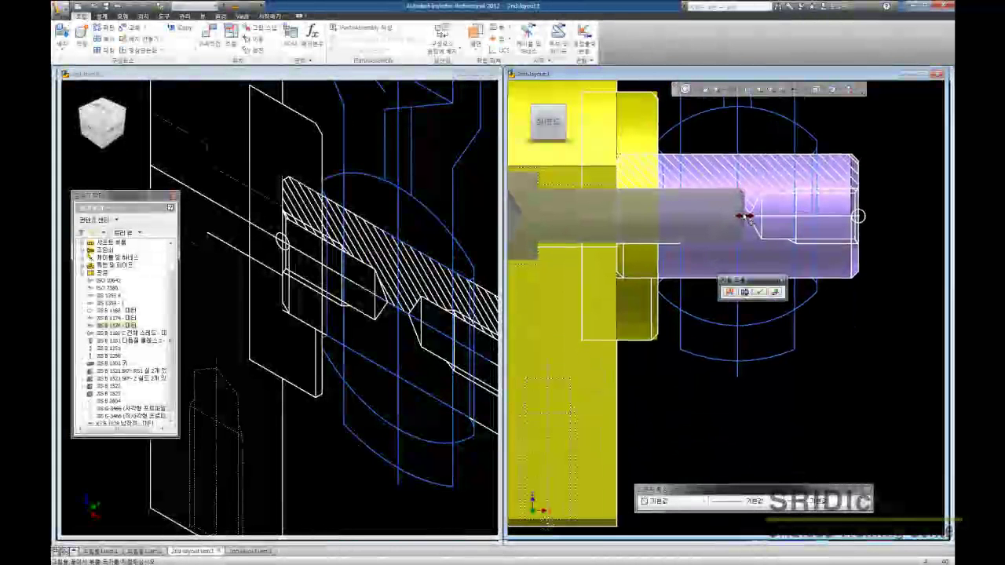
drag(742, 217, 675, 218)
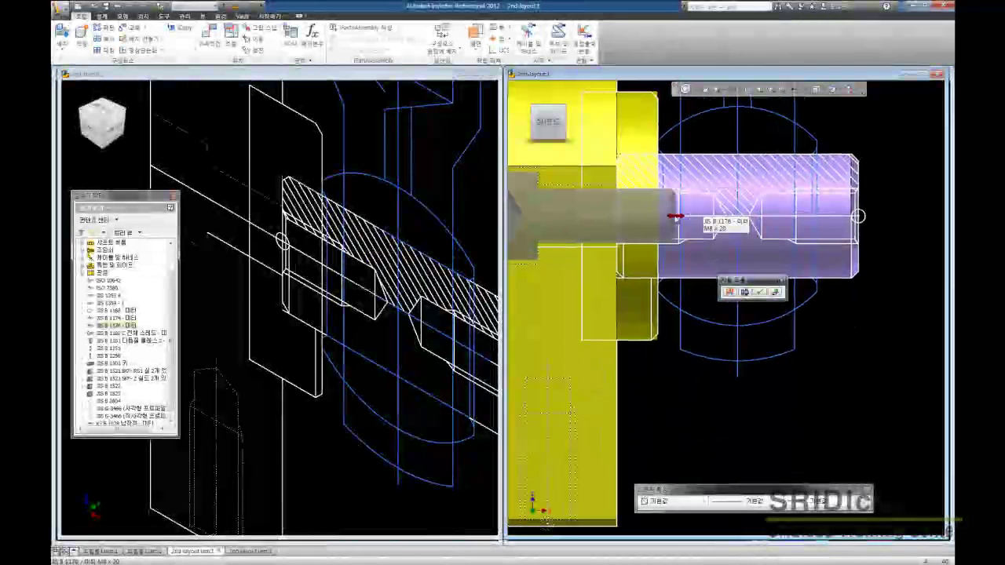
click(758, 292)
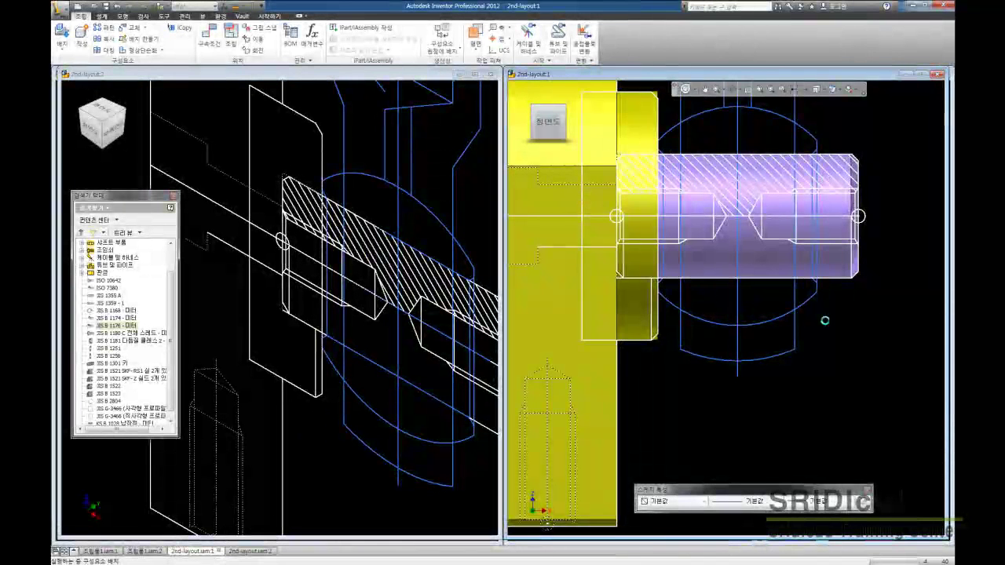
scroll(696, 273, up, 3)
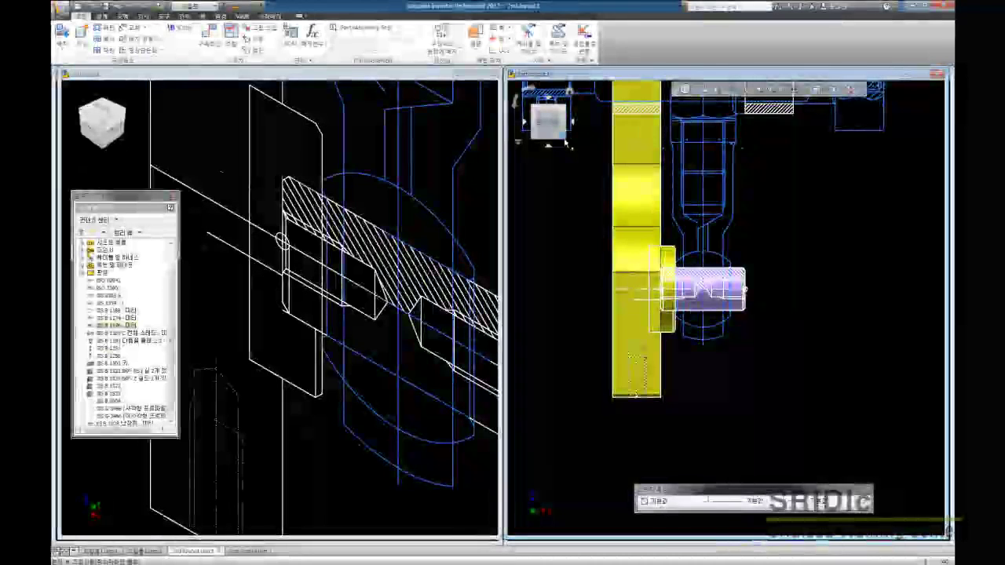
scroll(648, 239, up, 2)
scroll(645, 237, up, 1)
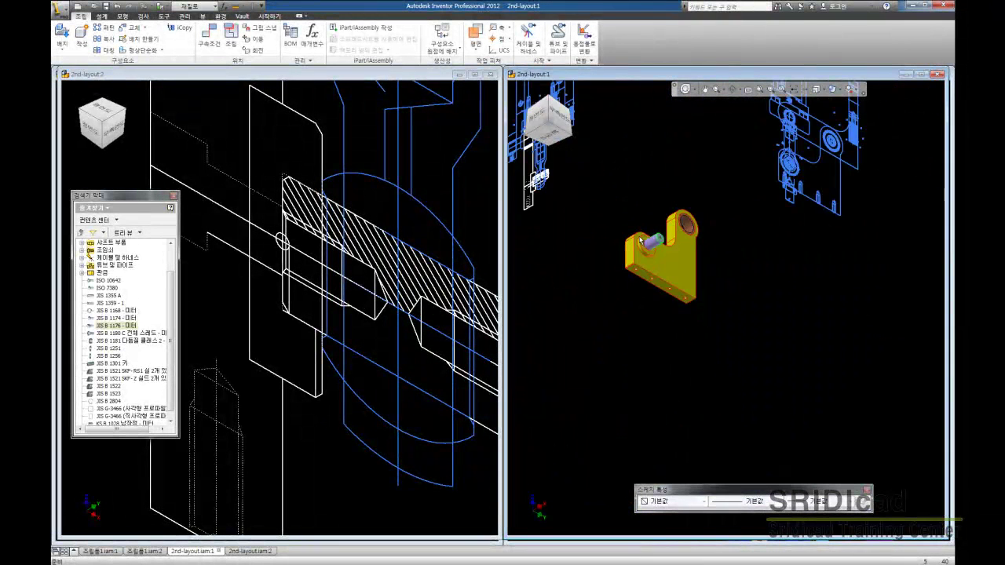
scroll(640, 234, down, 3)
- Mirror the bracket across a chosen plane, keeping the default _MIR file names
scroll(620, 218, down, 1)
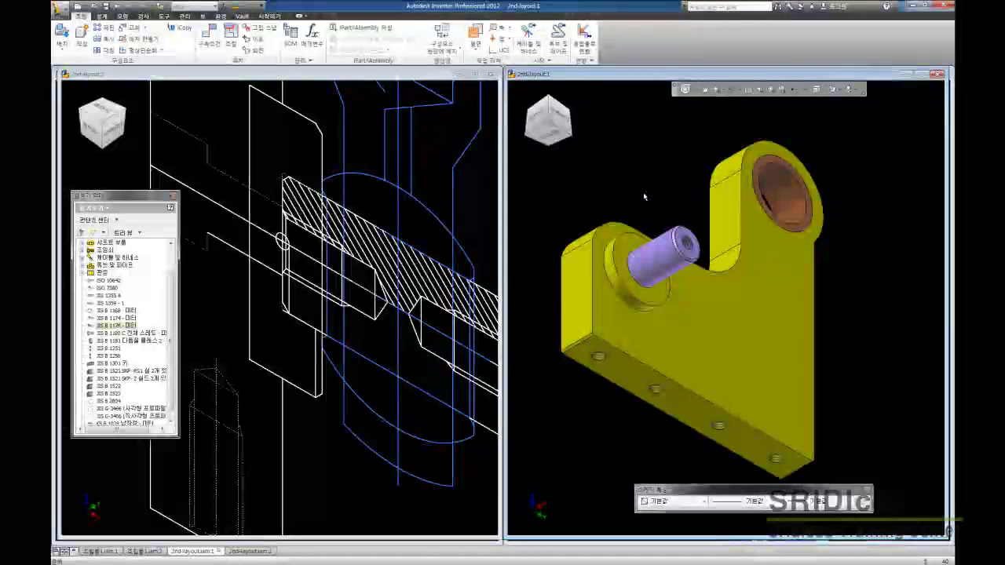
click(577, 231)
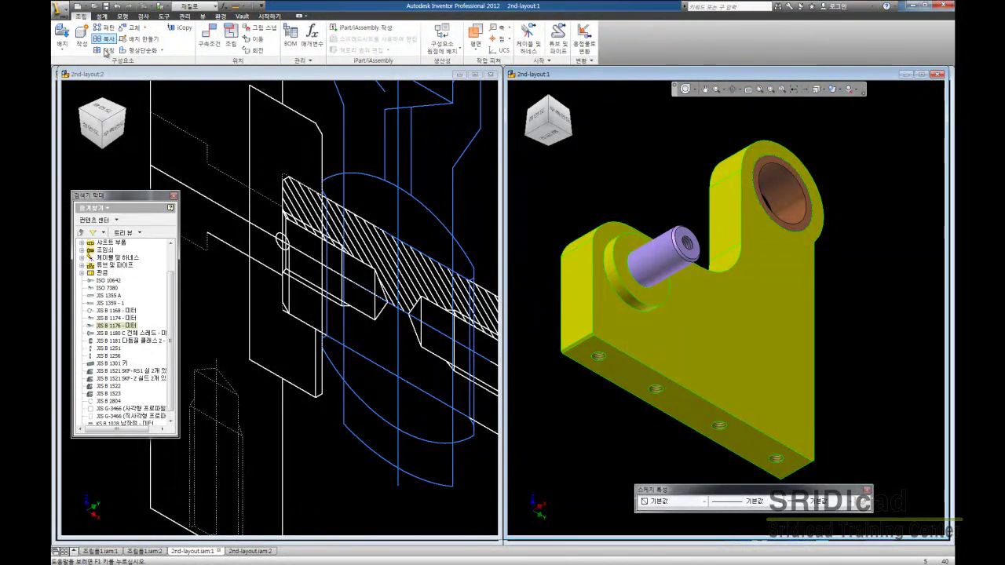
click(105, 51)
click(577, 123)
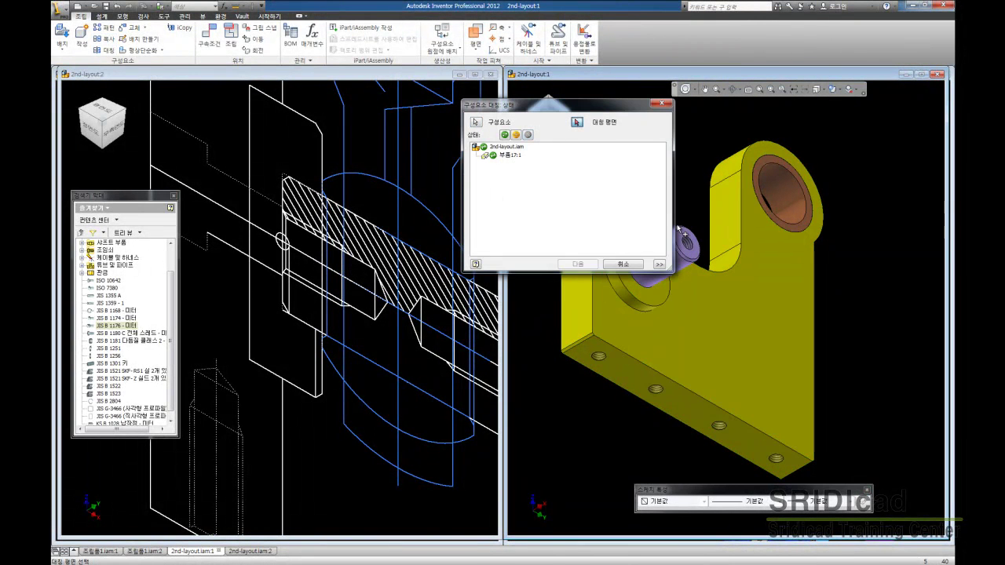
click(691, 251)
click(577, 264)
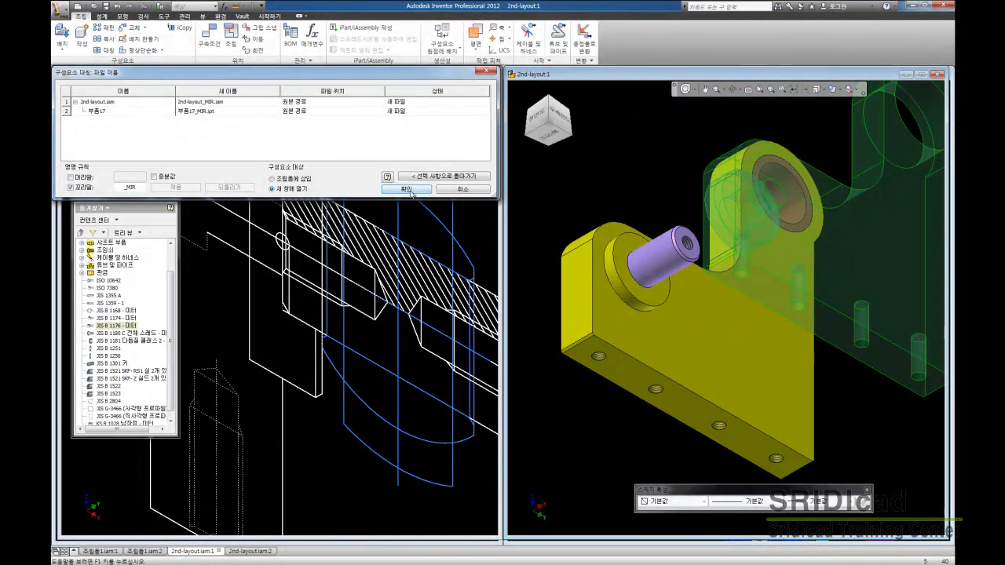
click(407, 190)
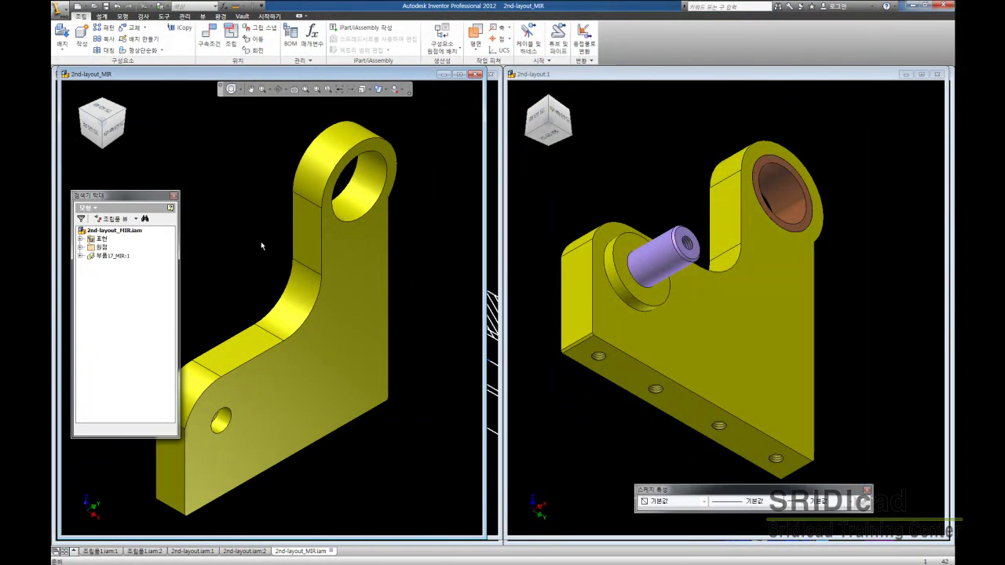
- Close the 2nd-layout_MIR assembly window, answering the save prompt
click(91, 257)
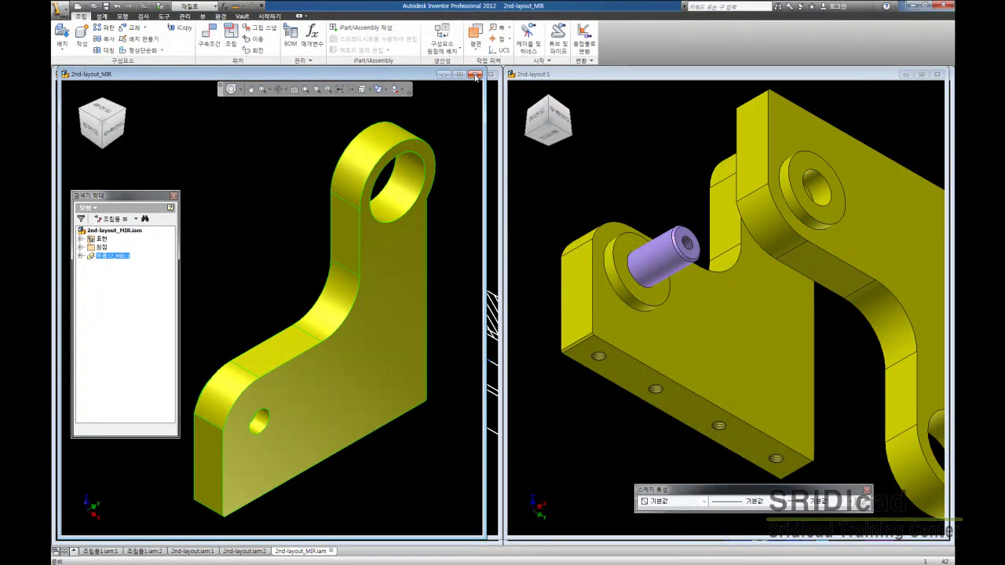
click(475, 74)
click(474, 304)
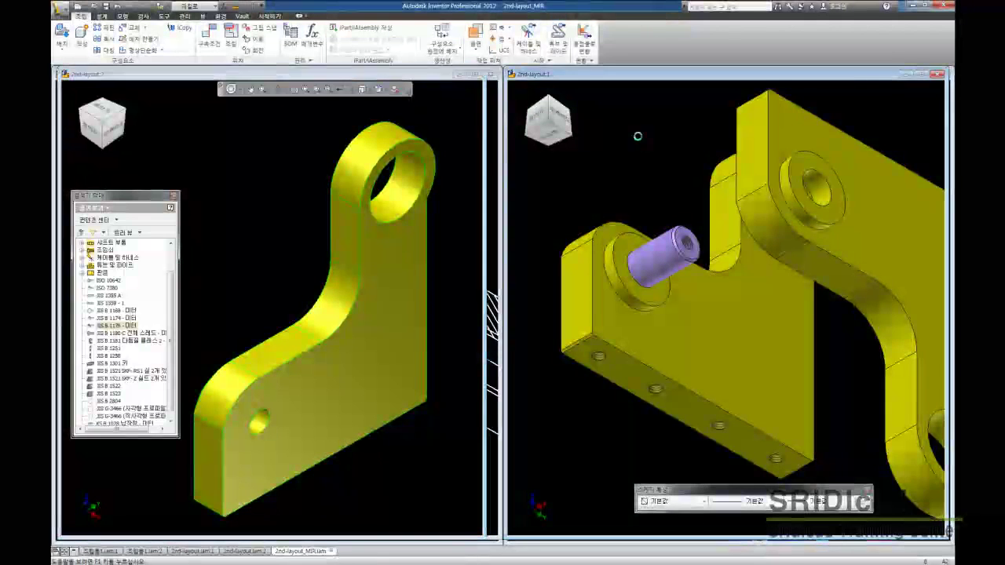
- Rotate the mirrored part 180 degrees about its top edge with Grip Snap
scroll(640, 139, down, 5)
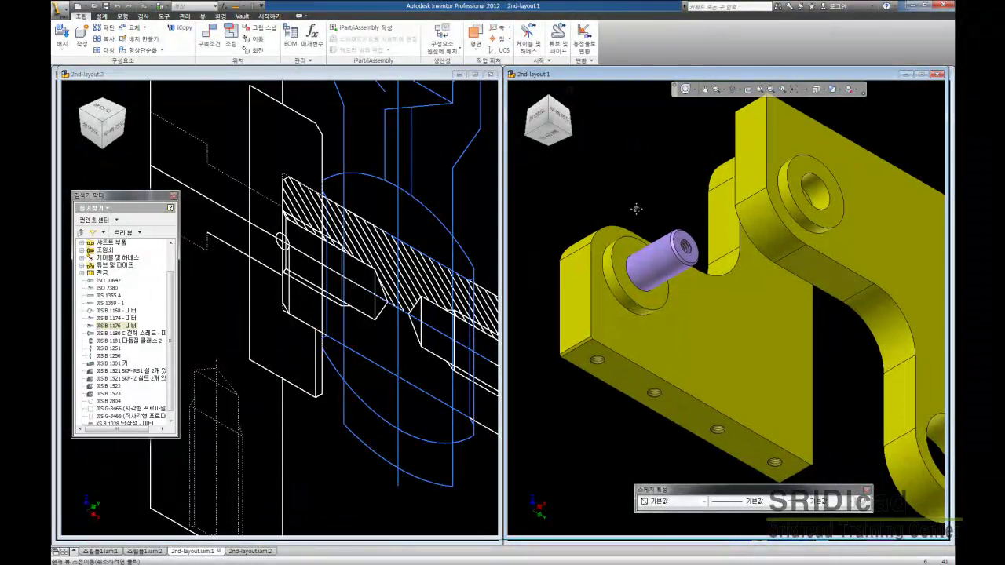
scroll(638, 204, up, 3)
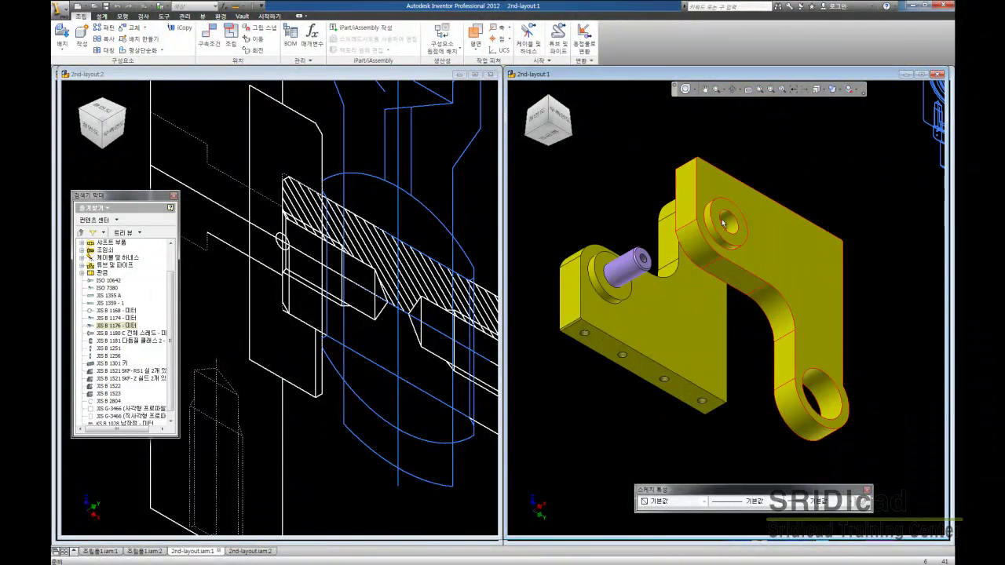
click(259, 28)
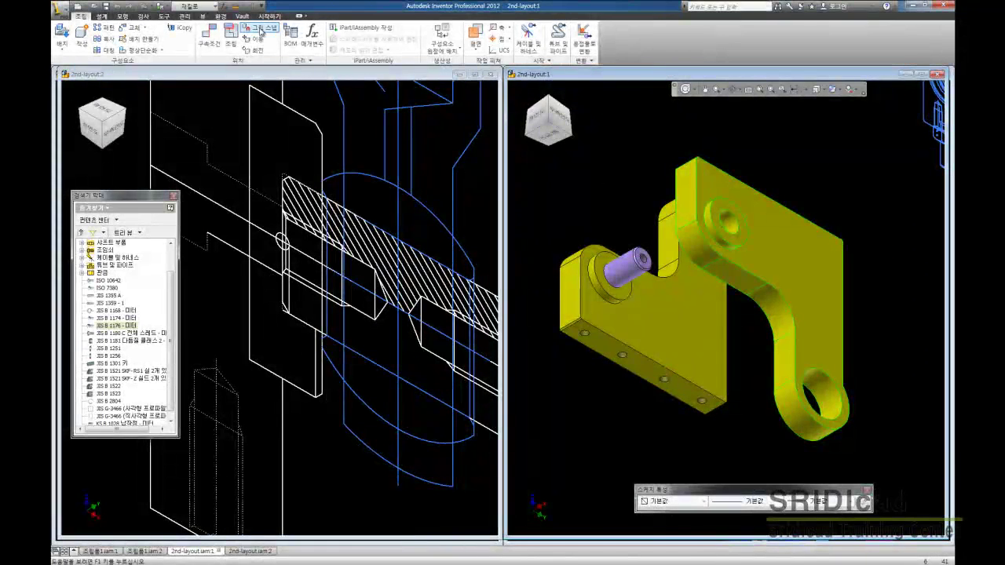
click(733, 181)
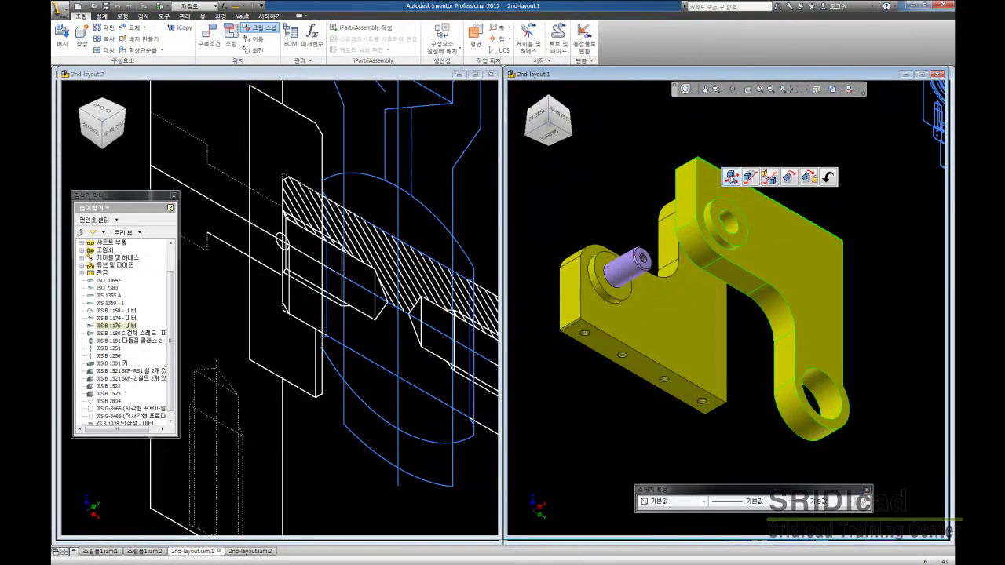
click(807, 178)
click(797, 224)
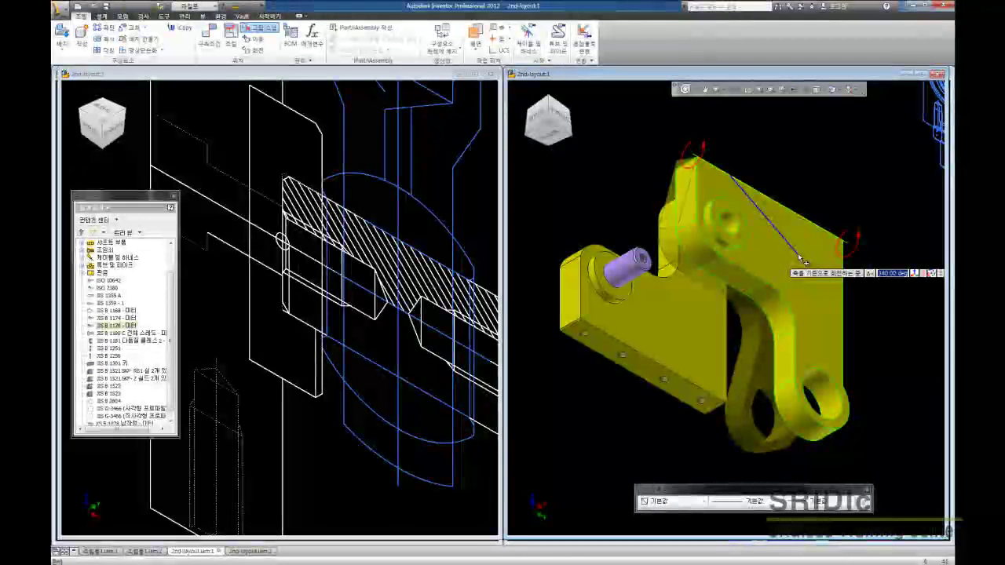
key(Return)
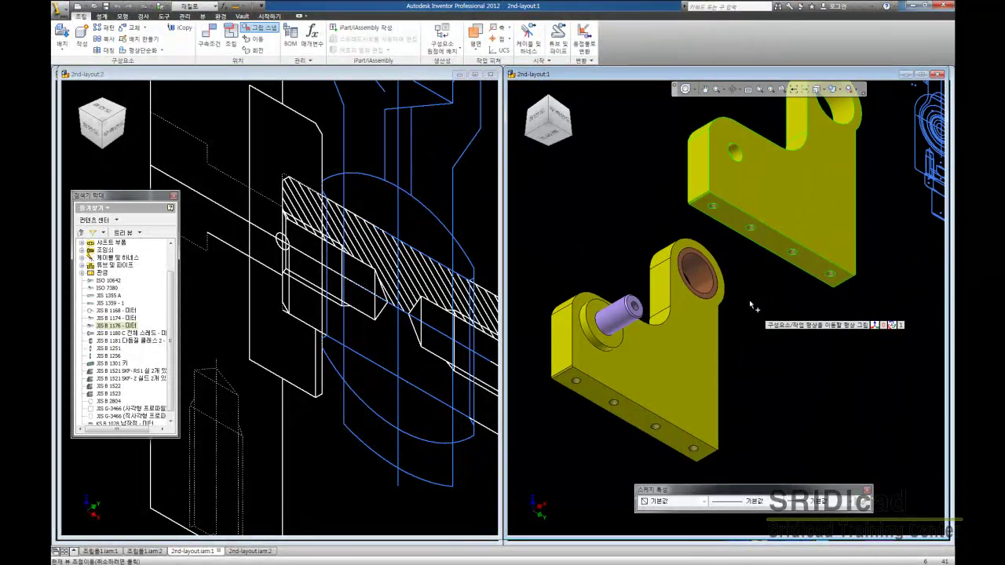
right_click(602, 186)
click(618, 191)
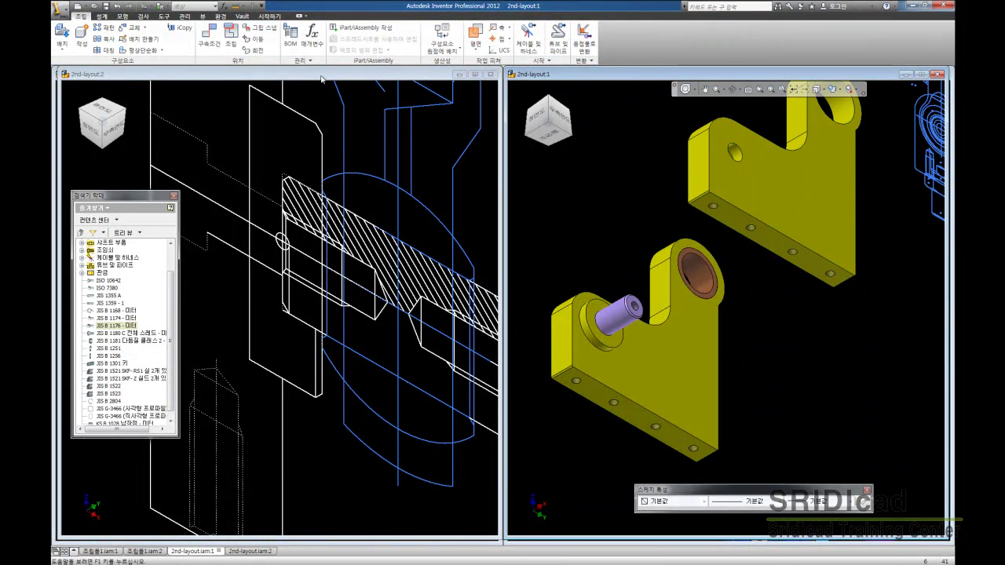
- Measure between the parts' bottom faces, then grip-move the upper part beside the bracket
key(m)
click(766, 245)
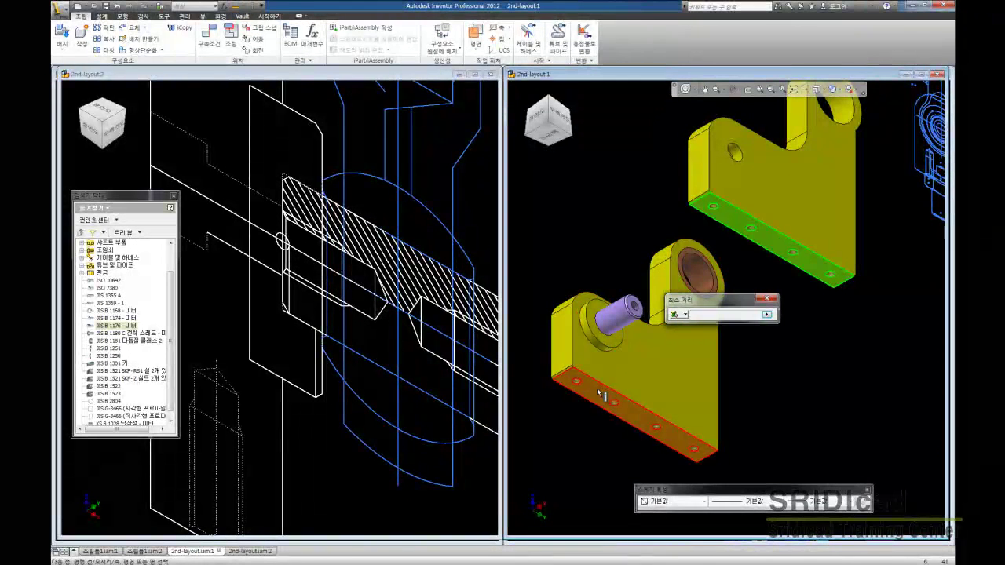
click(602, 395)
right_click(701, 315)
click(731, 325)
click(262, 28)
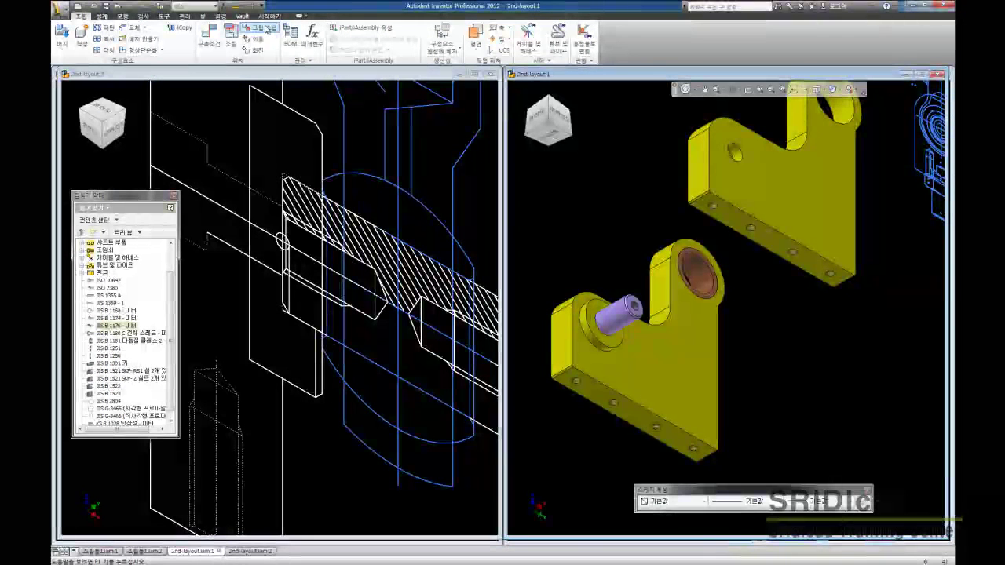
click(709, 173)
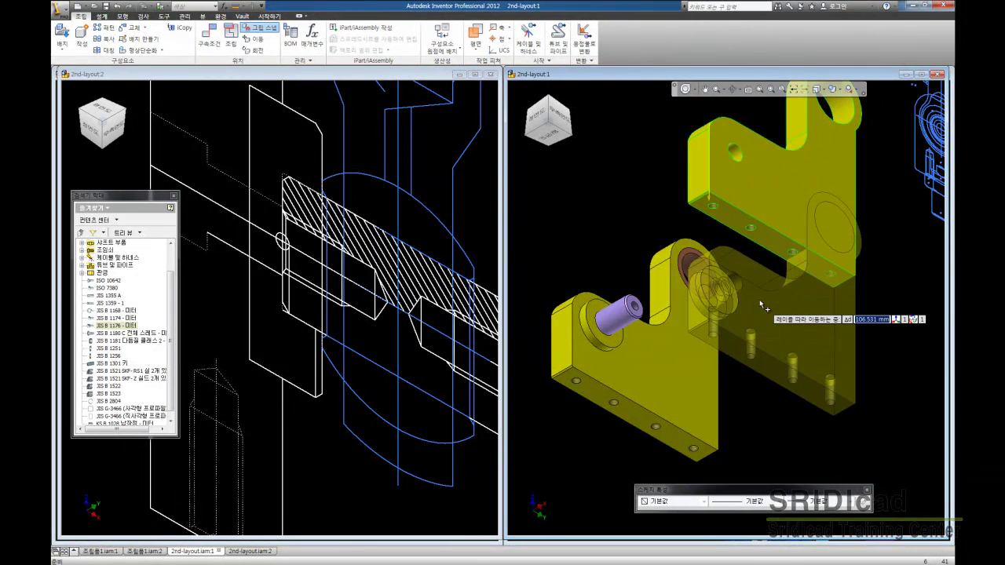
click(760, 299)
right_click(696, 201)
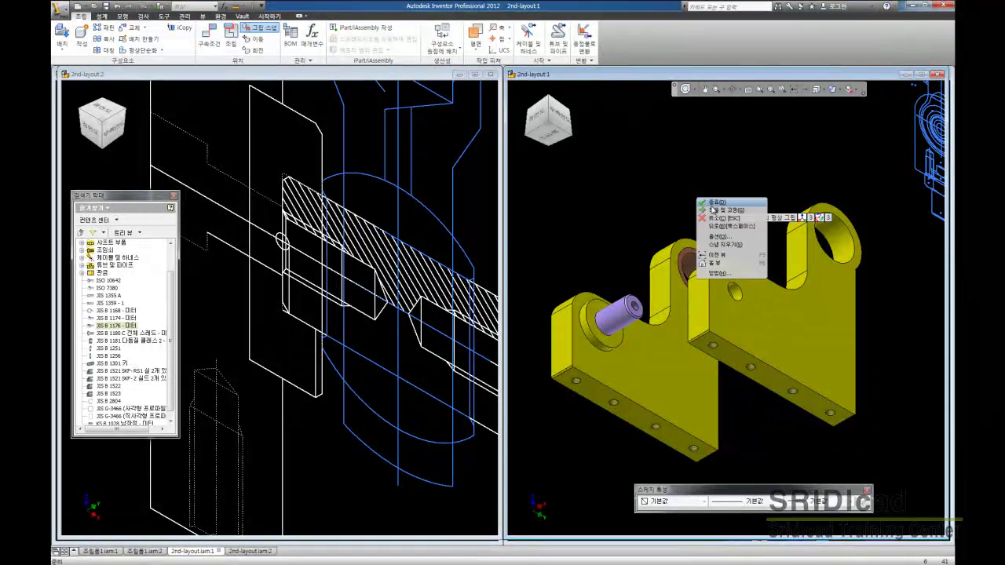
click(720, 226)
- Measure the 35.956 mm gap to the inner clevis face and copy the value
click(236, 6)
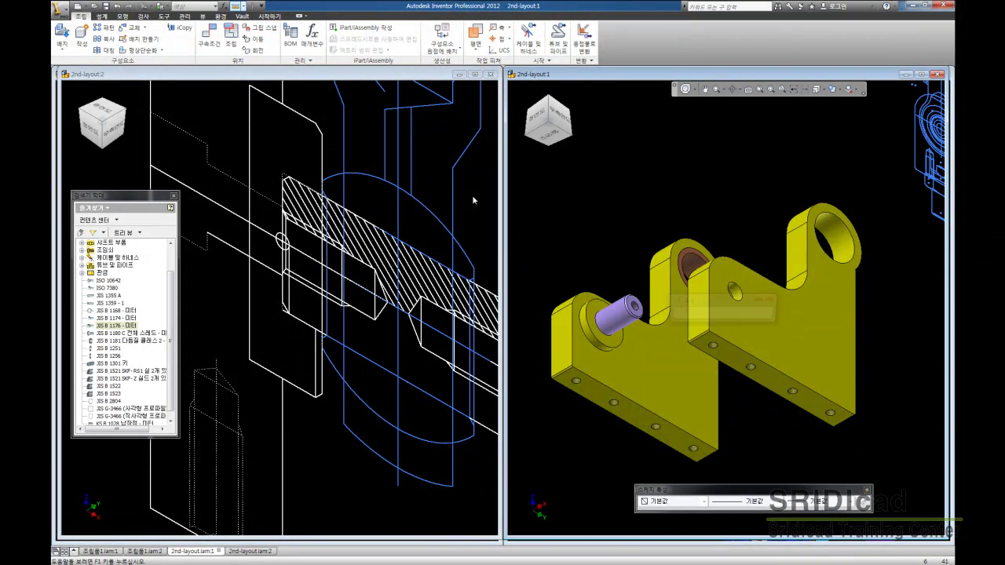
click(559, 341)
click(697, 277)
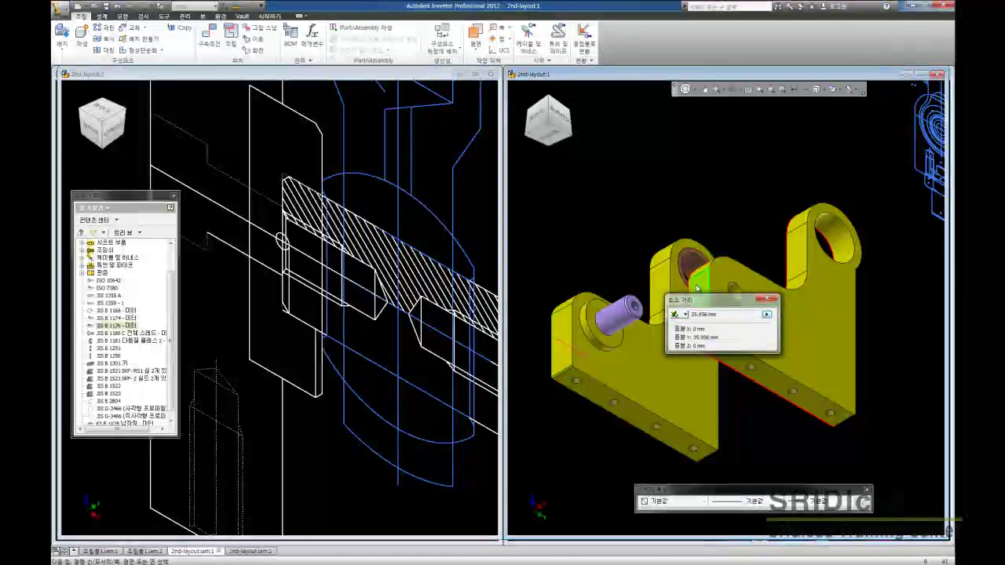
right_click(698, 313)
click(722, 343)
key(Escape)
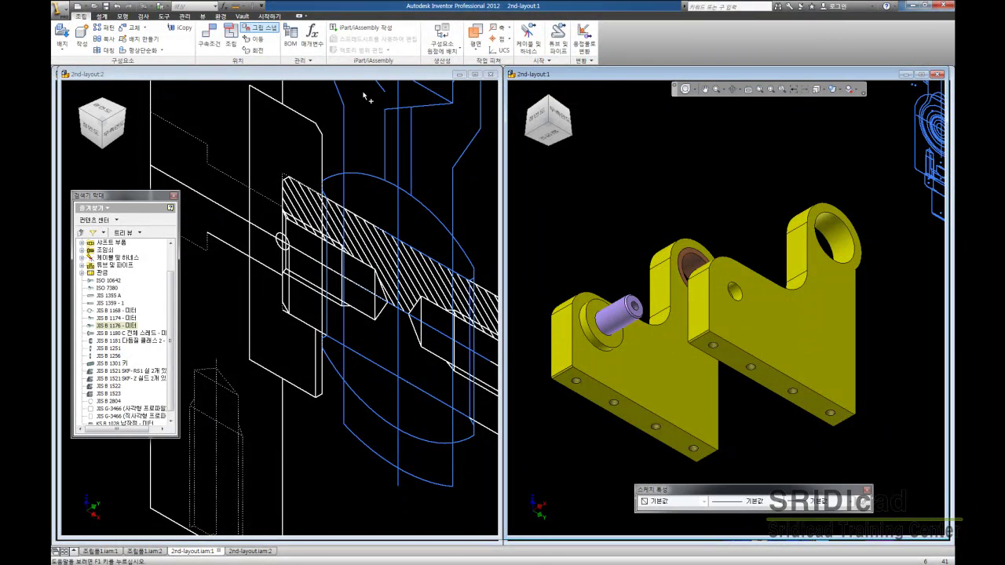
- Grip-move the right bracket plate along a direction to a new position
click(784, 373)
click(806, 380)
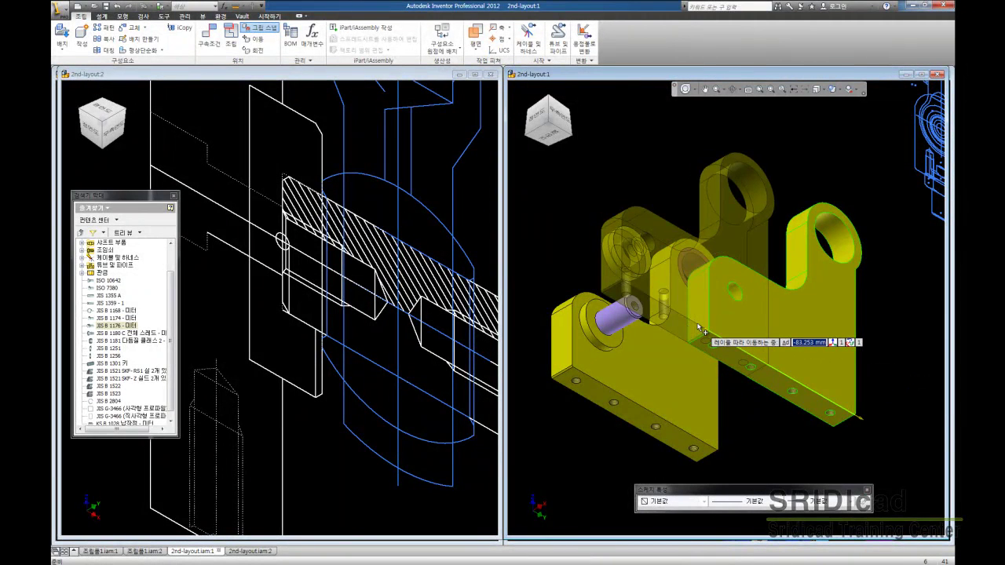
right_click(602, 218)
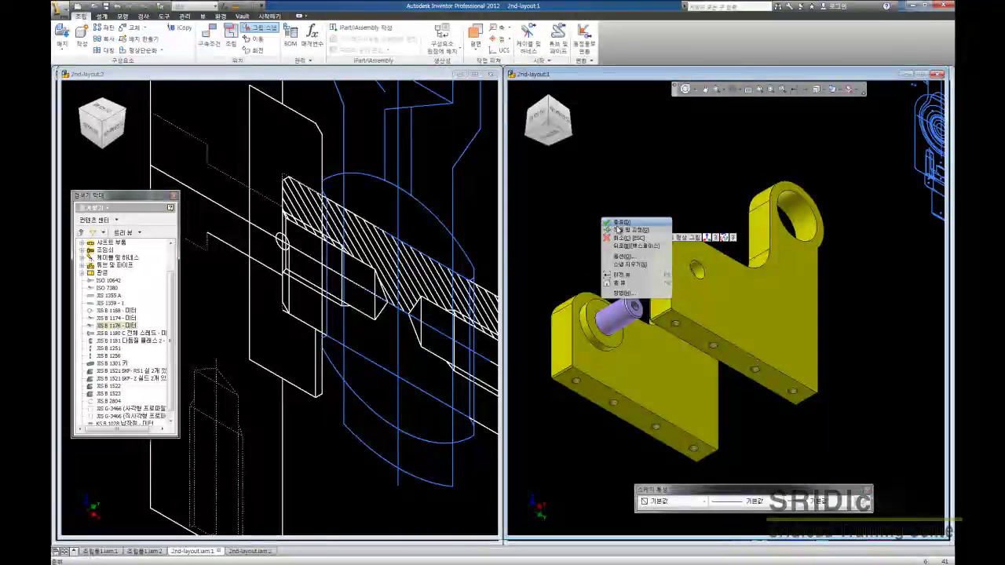
click(618, 229)
- Measure the 4 mm gap in the left layout window
click(409, 177)
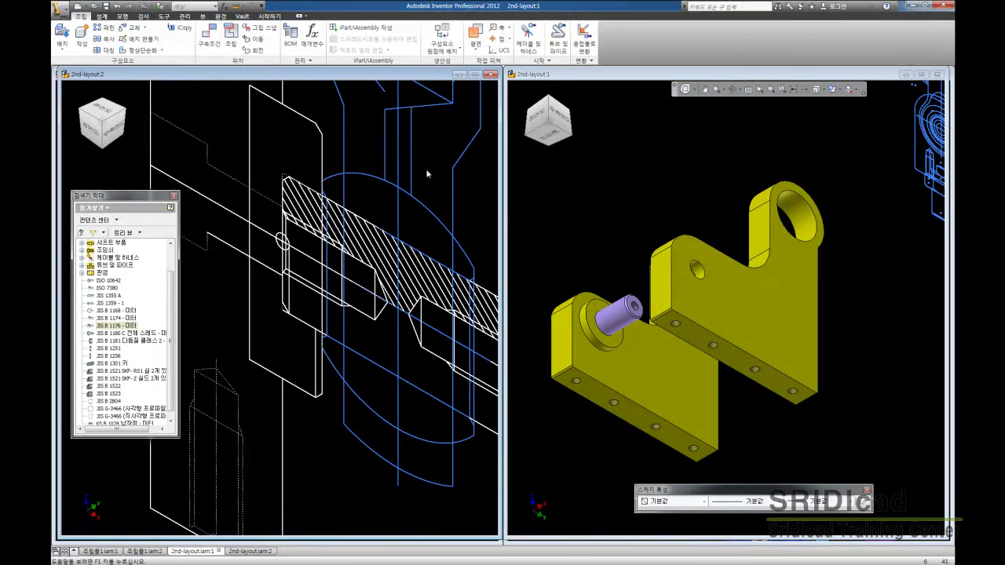
scroll(251, 185, down, 3)
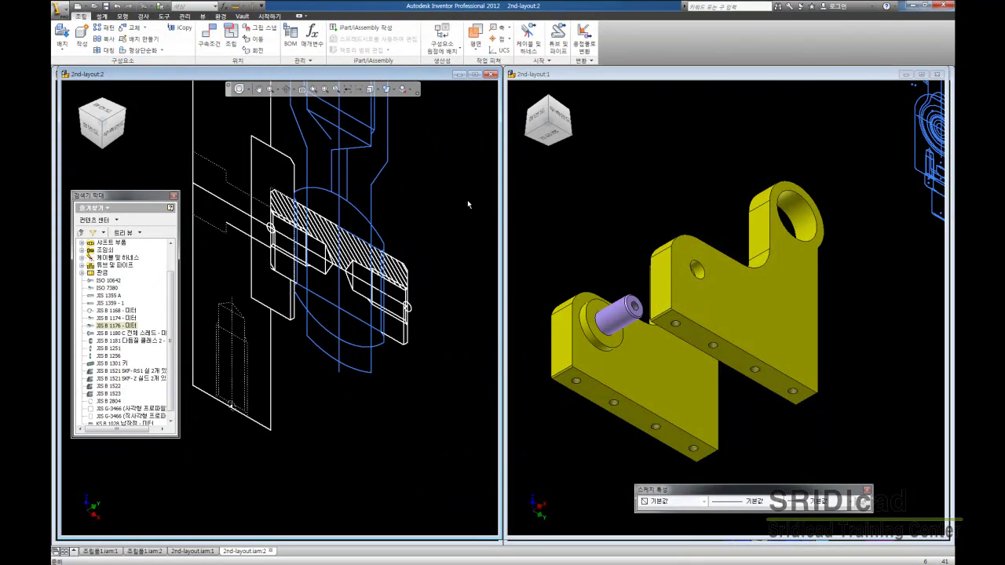
scroll(348, 290, down, 2)
scroll(348, 290, down, 2)
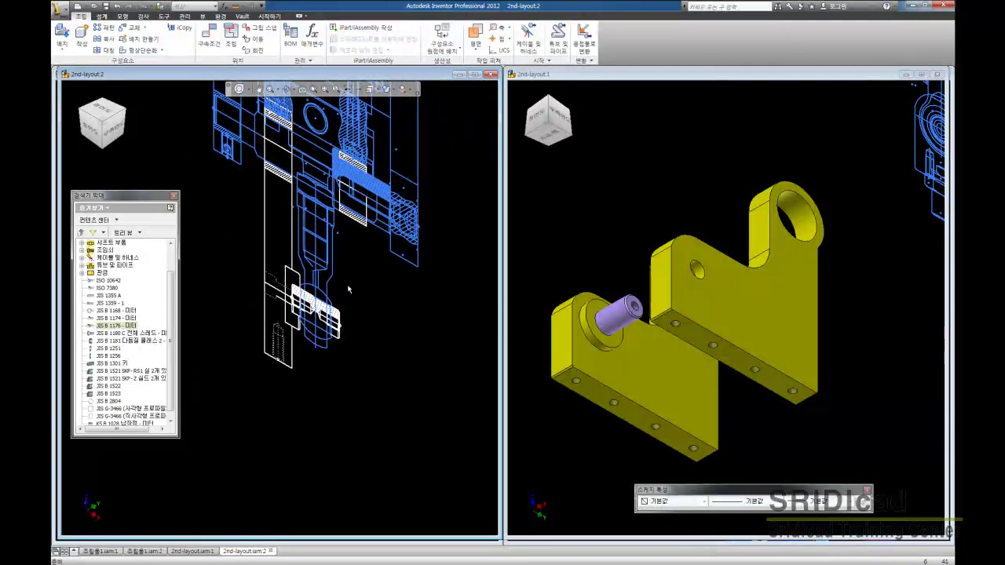
scroll(292, 199, up, 3)
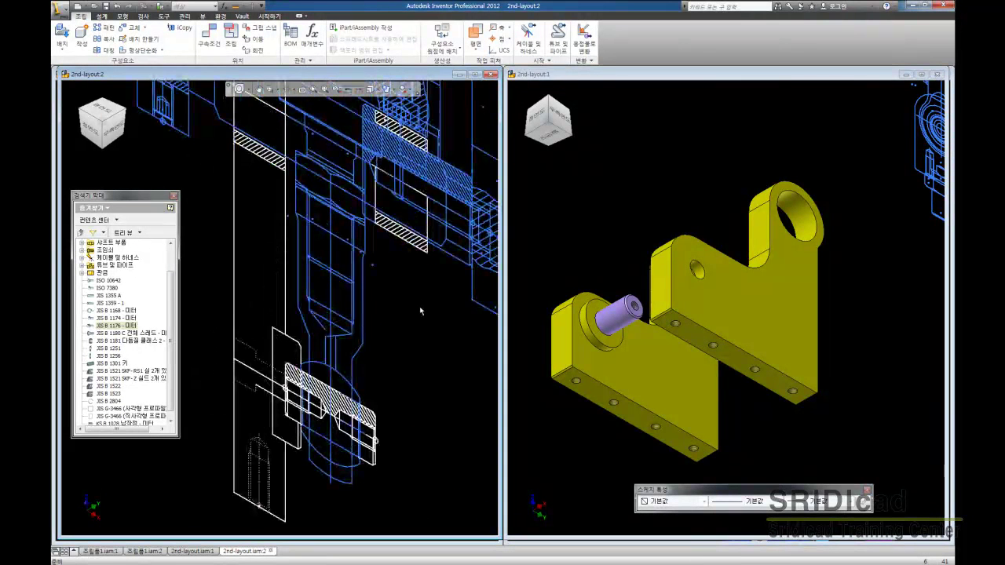
click(621, 206)
key(m)
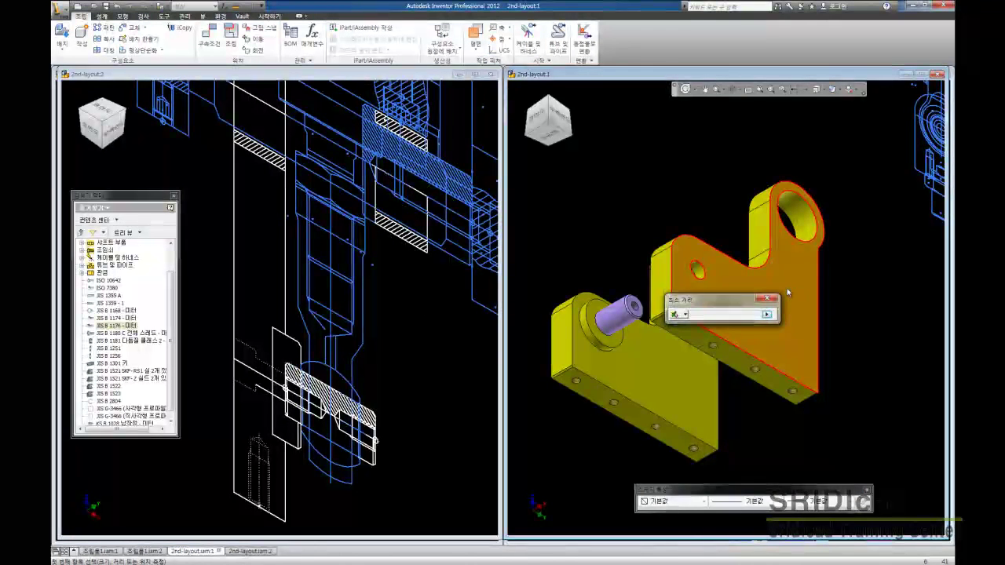
click(789, 293)
click(435, 74)
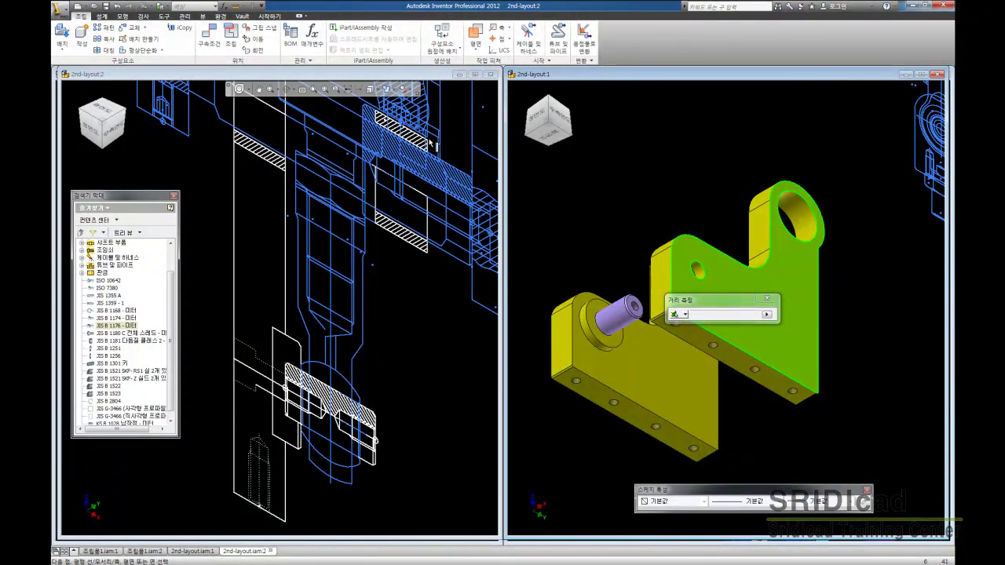
click(430, 146)
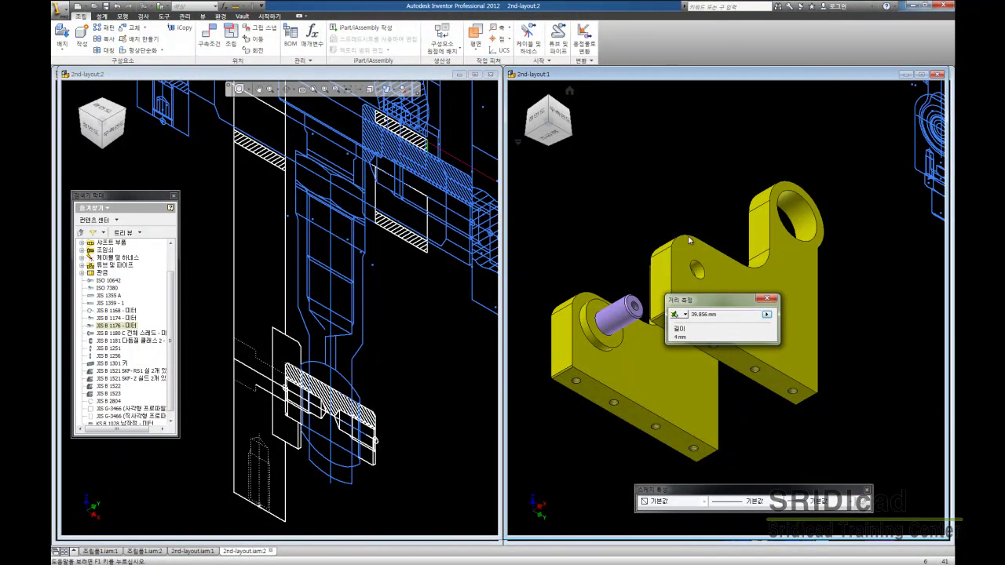
right_click(694, 315)
click(718, 346)
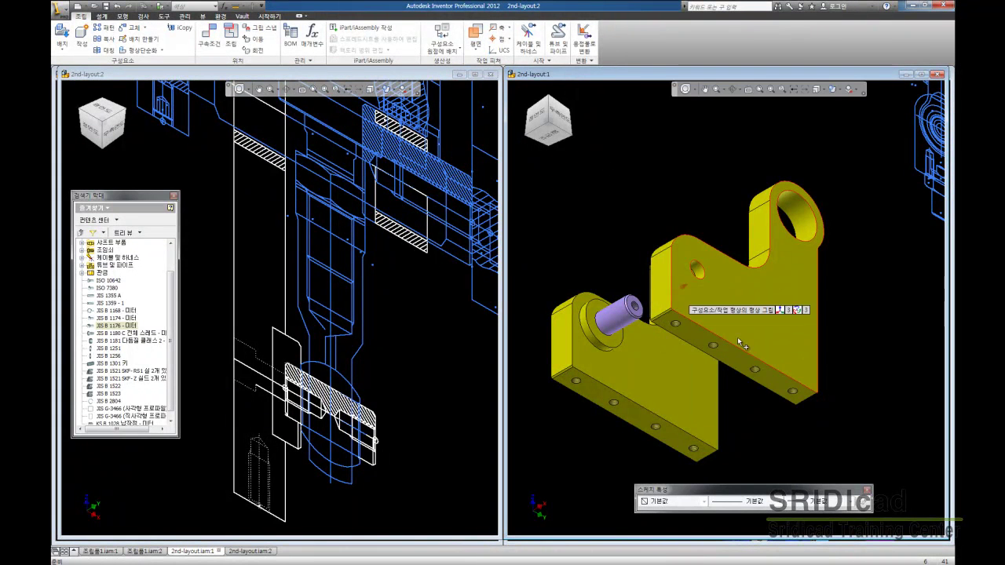
- Slide the back plate up against the front plate and commit its position
click(669, 311)
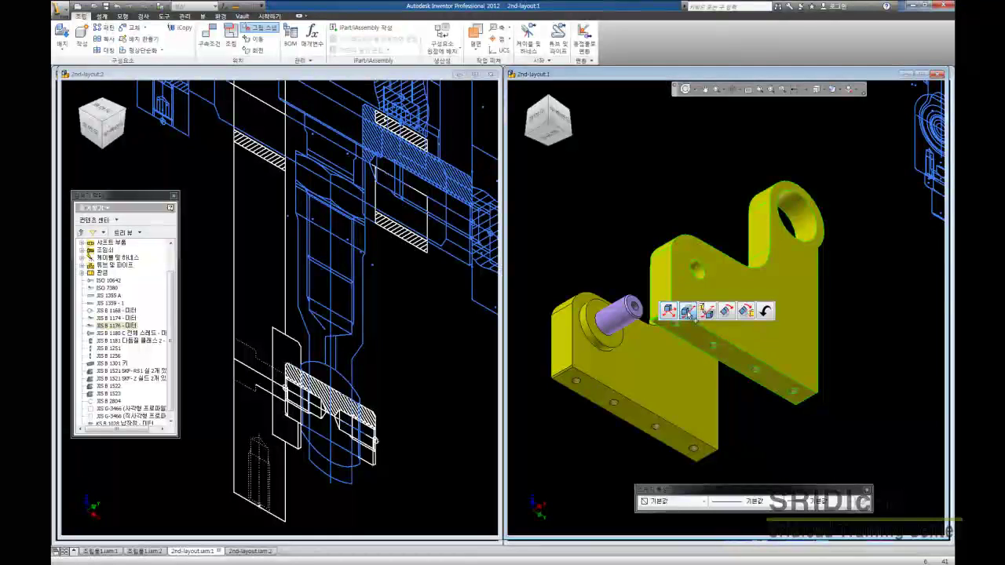
drag(669, 311, 632, 341)
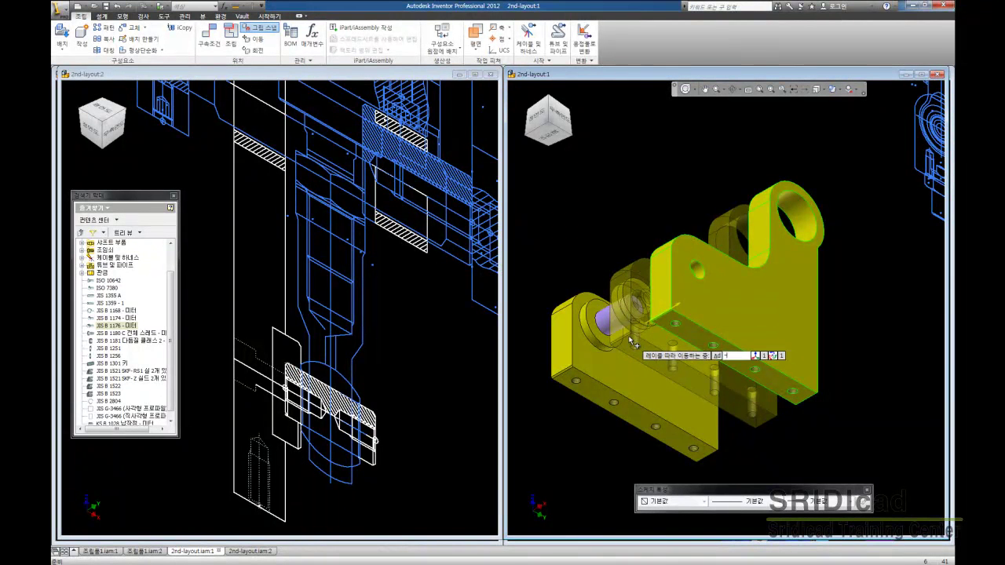
right_click(639, 212)
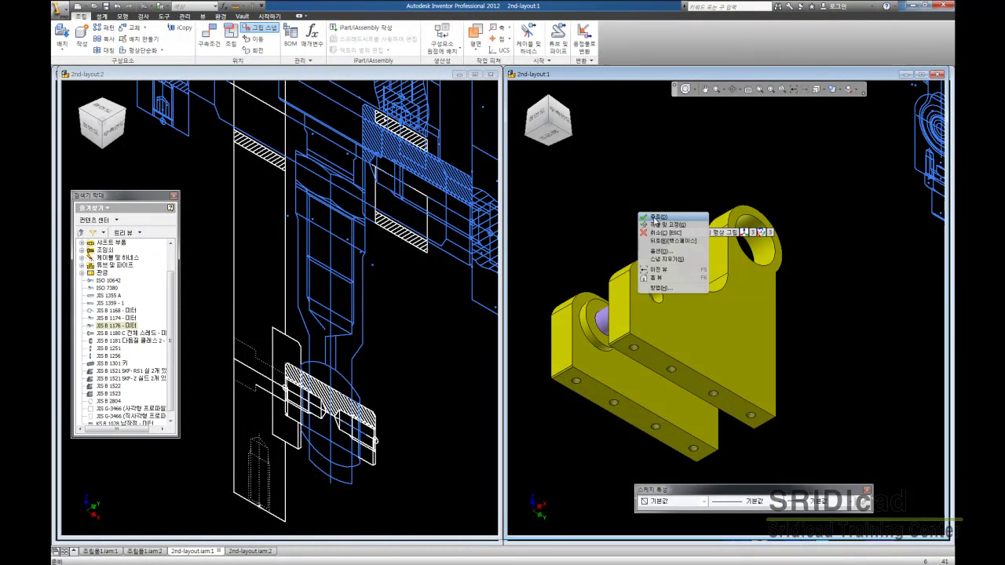
click(653, 217)
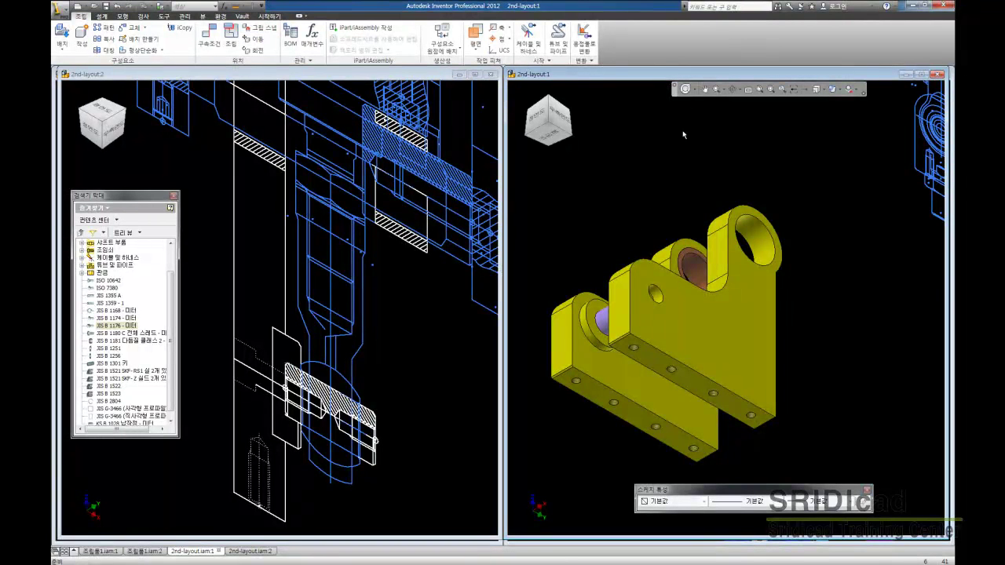
click(685, 90)
- Insert a second JIS B 1176 M8 x 20 bolt into the opposite tapped hole, then return home view
drag(684, 315, 618, 324)
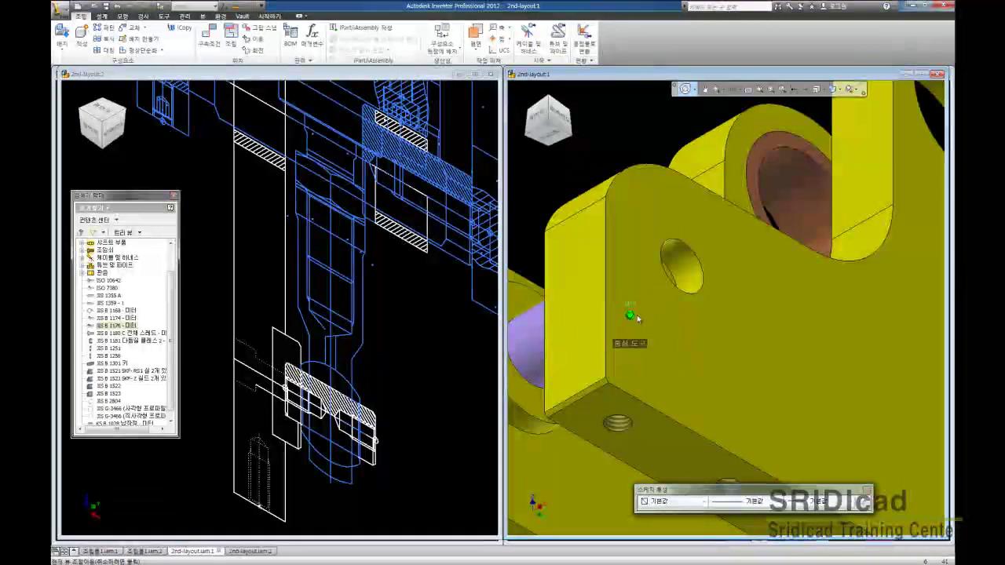
mouse_move(619, 324)
mouse_down()
mouse_move(607, 331)
mouse_move(752, 279)
mouse_up()
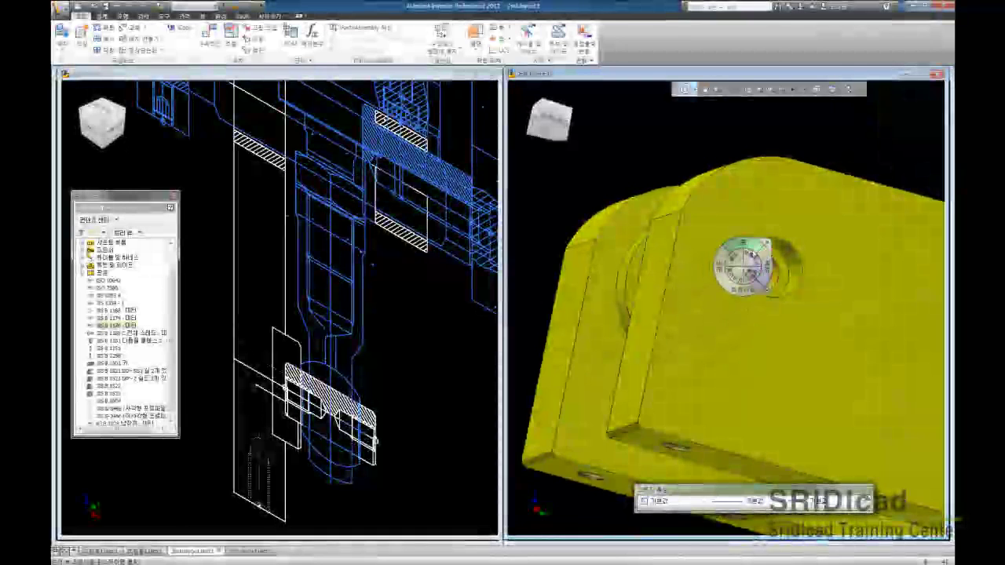
key(Escape)
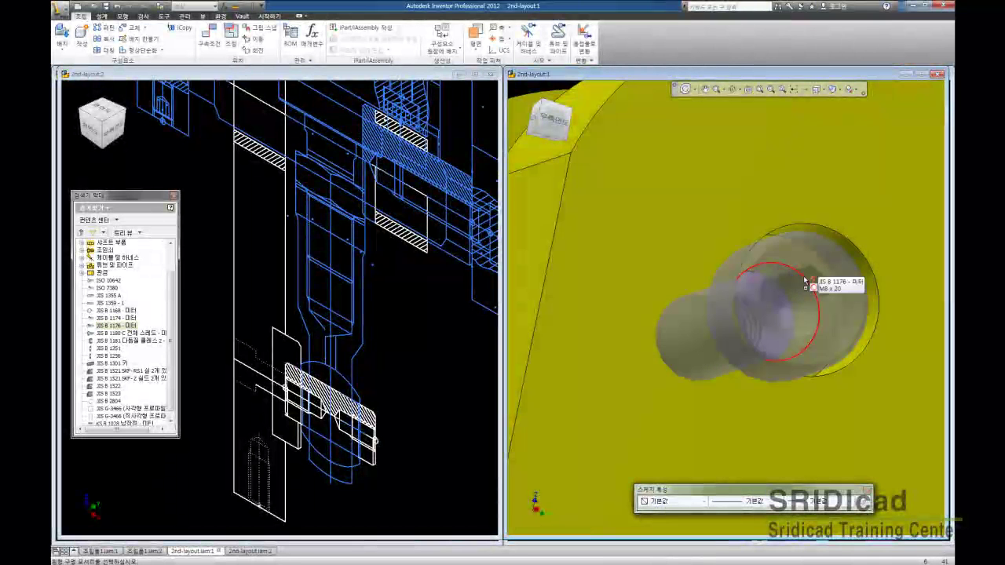
drag(799, 279, 877, 287)
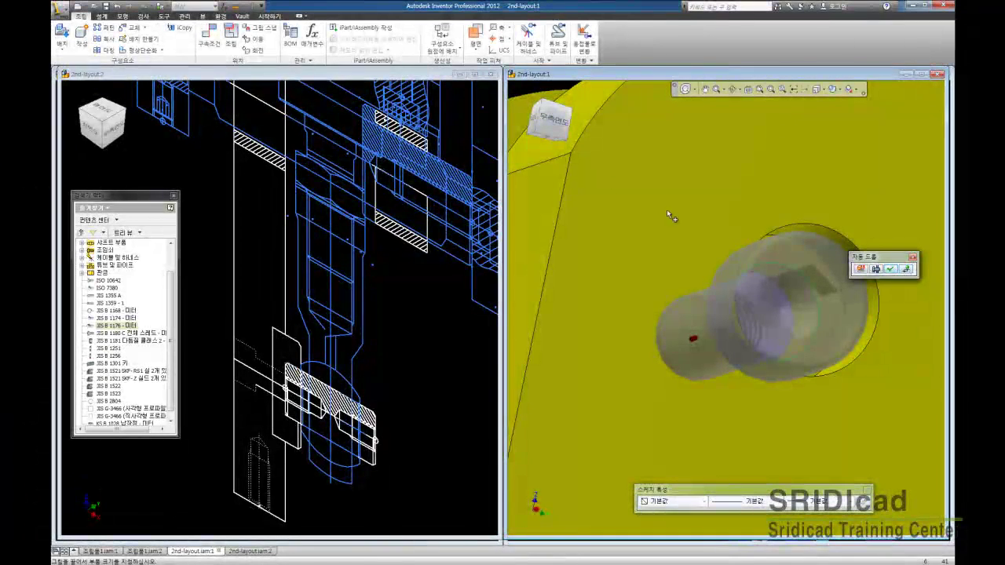
click(535, 123)
scroll(684, 328, up, 2)
scroll(707, 298, up, 2)
scroll(763, 233, up, 2)
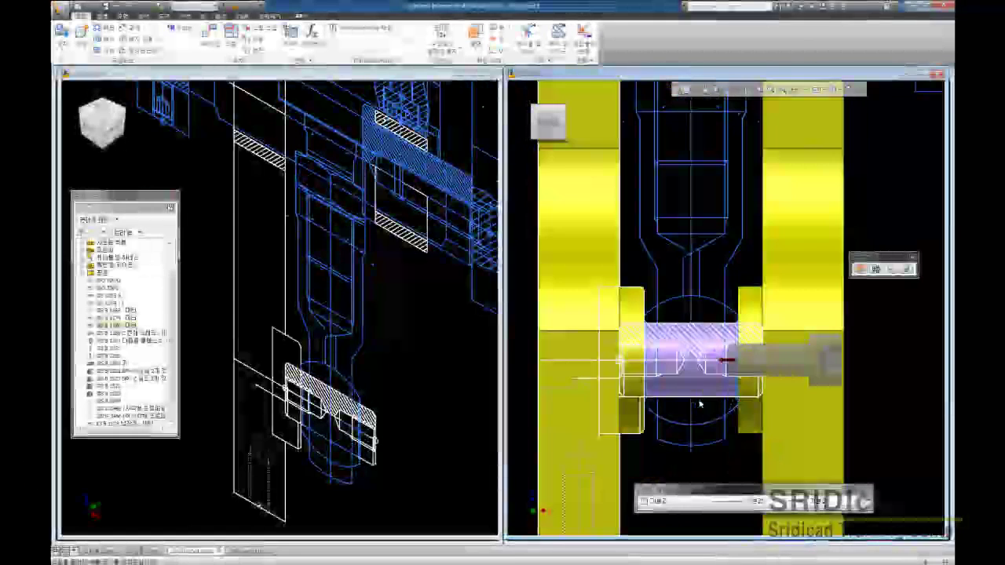
click(908, 270)
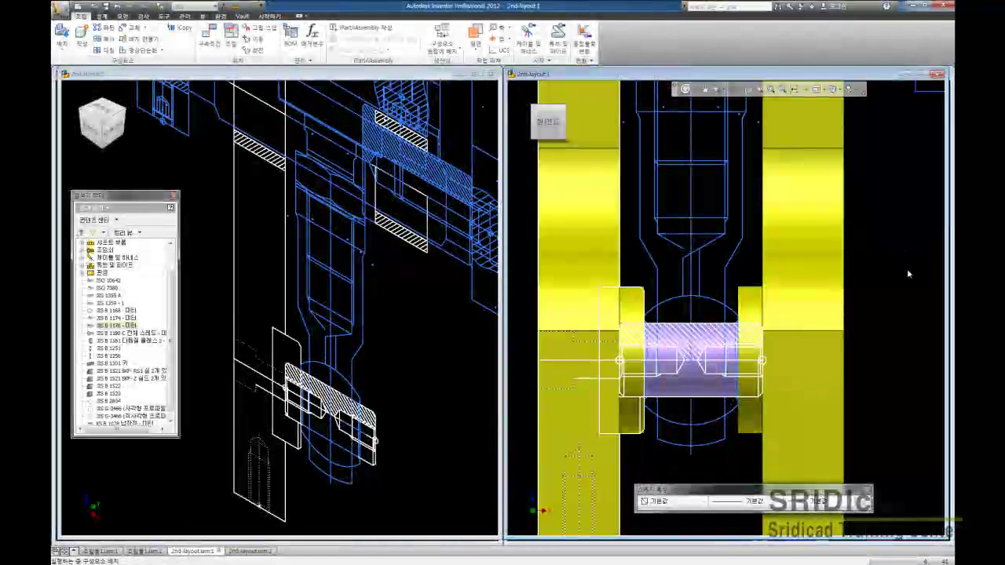
click(569, 92)
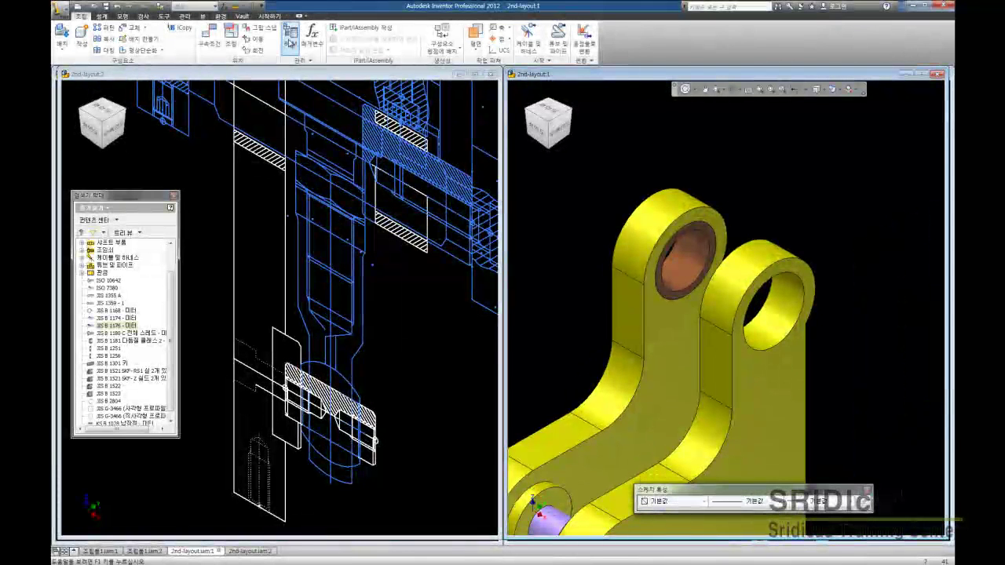
- Measure the spacing from the bushing hole to the plate and copy the distance
click(238, 12)
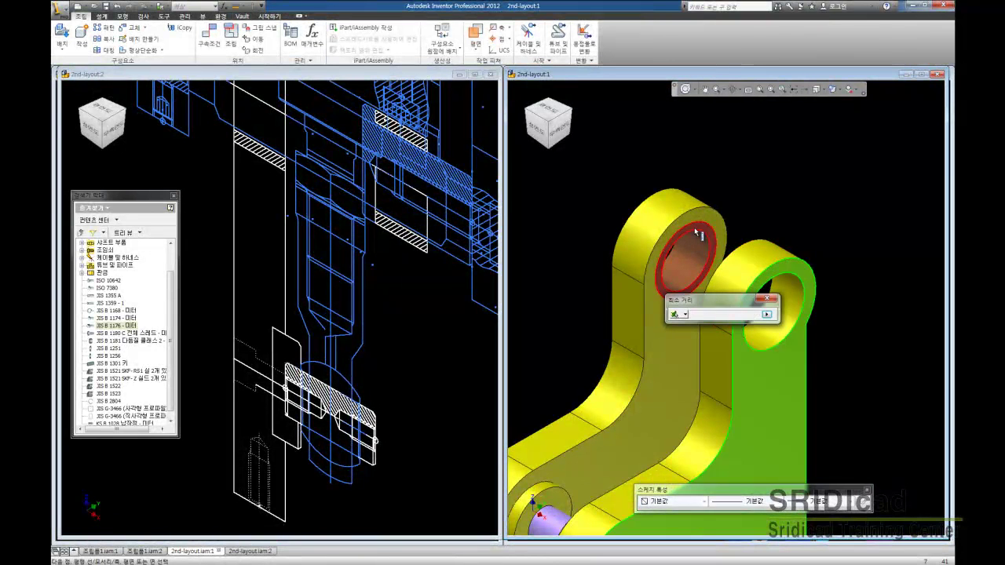
click(756, 277)
right_click(703, 315)
click(734, 339)
key(Escape)
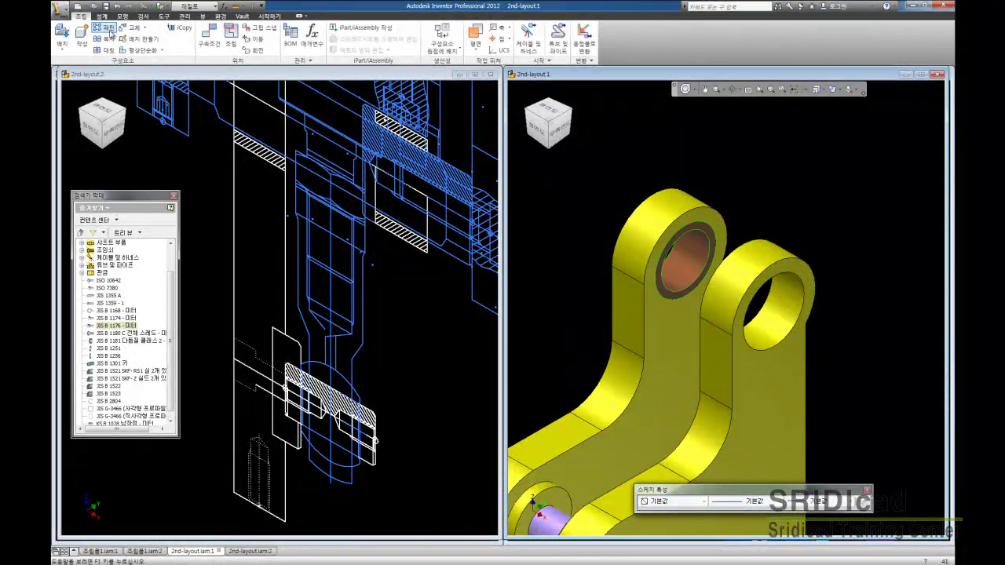
- Pattern the bushing 55 mm along the edge into the second hole, then find the pattern in the browser
click(114, 32)
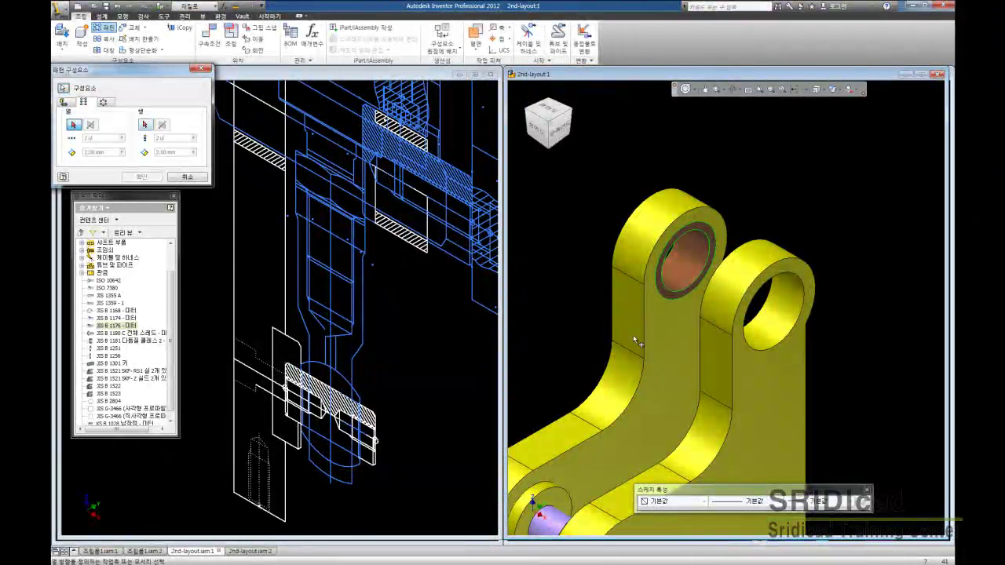
click(632, 351)
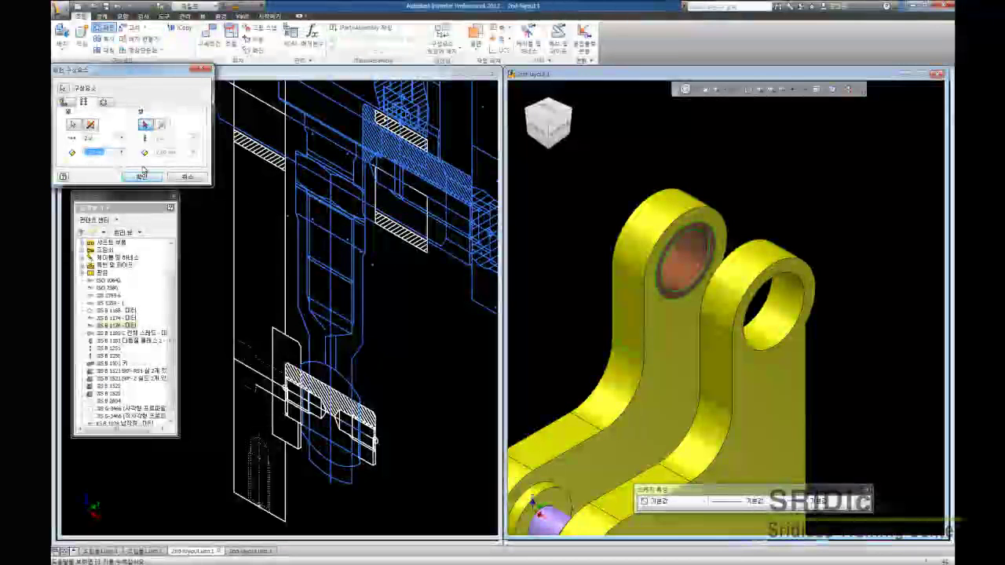
click(103, 151)
text(55)
click(91, 126)
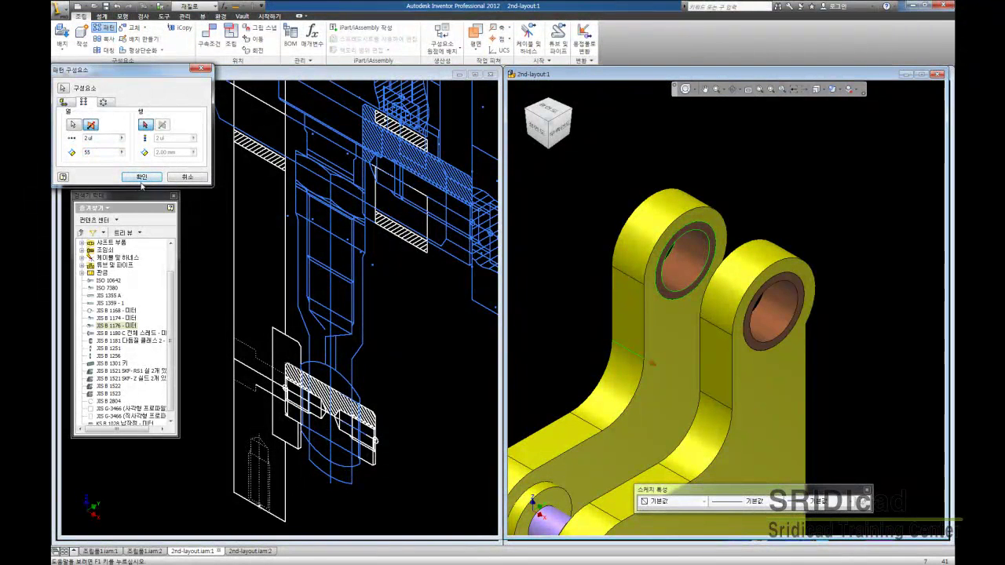
click(141, 183)
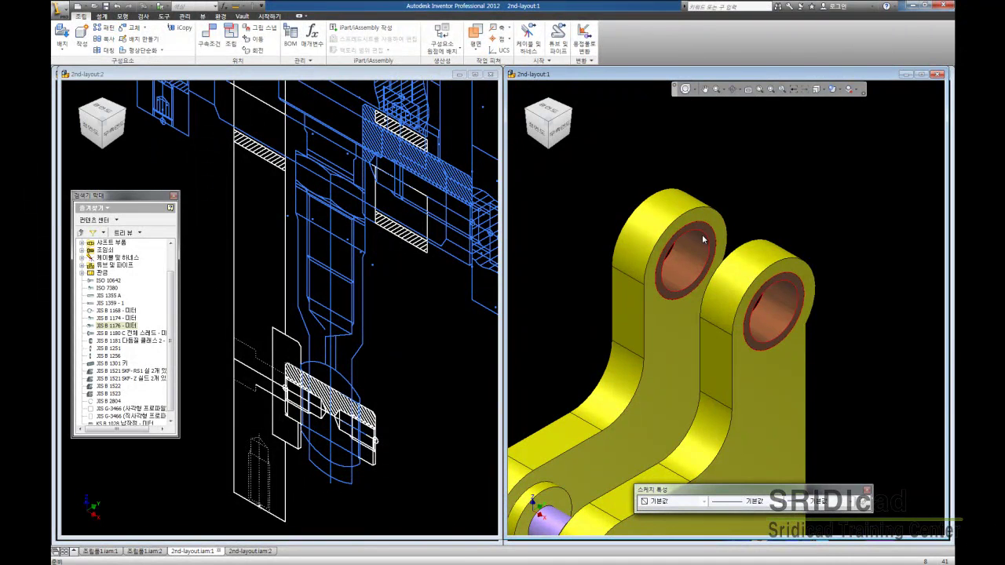
right_click(705, 239)
click(711, 369)
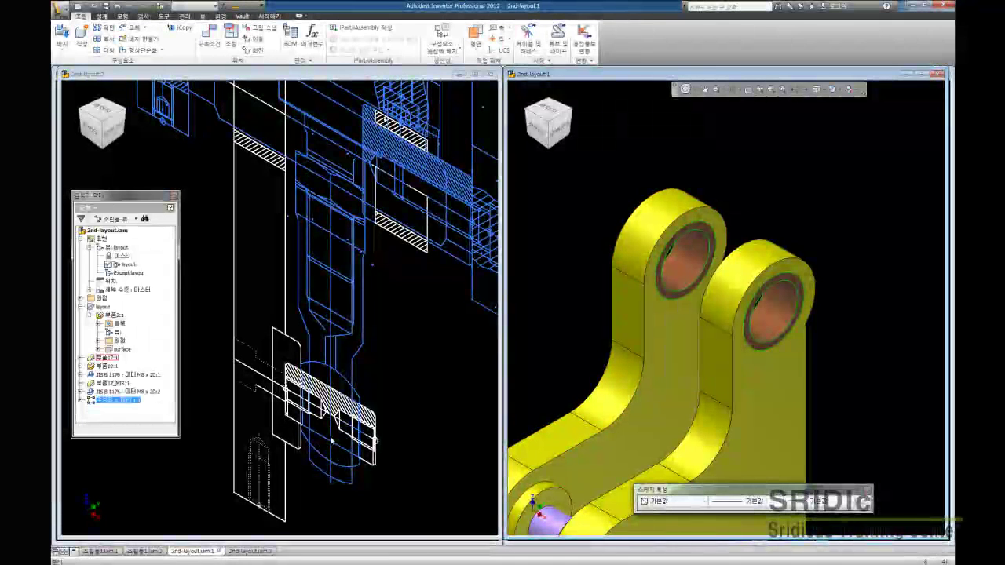
- Detach the bushings from the component pattern
right_click(112, 418)
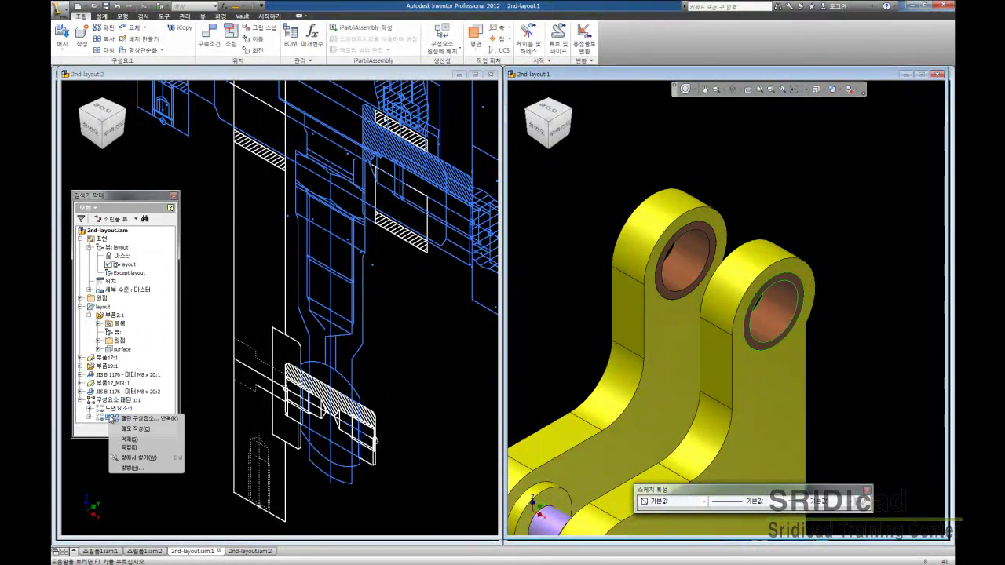
click(132, 449)
right_click(135, 410)
click(149, 425)
- Reorient both windows and activate the layout design view to show the blue sketch wireframes
scroll(581, 314, down, 3)
scroll(606, 313, down, 2)
shift+middle_drag(605, 313, 646, 312)
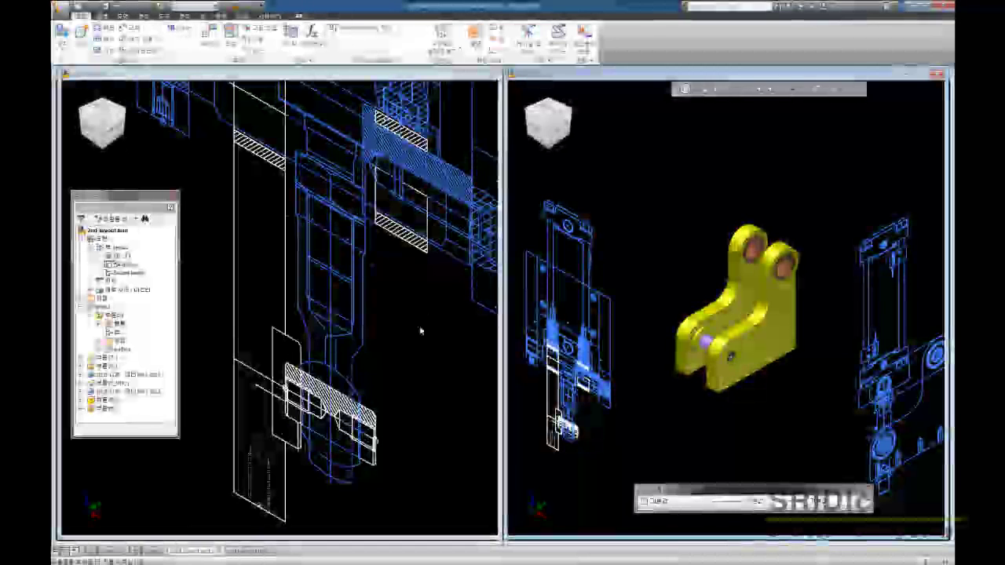
click(384, 311)
mouse_move(384, 312)
shift+middle_down()
mouse_move(368, 346)
mouse_move(224, 386)
shift+middle_up()
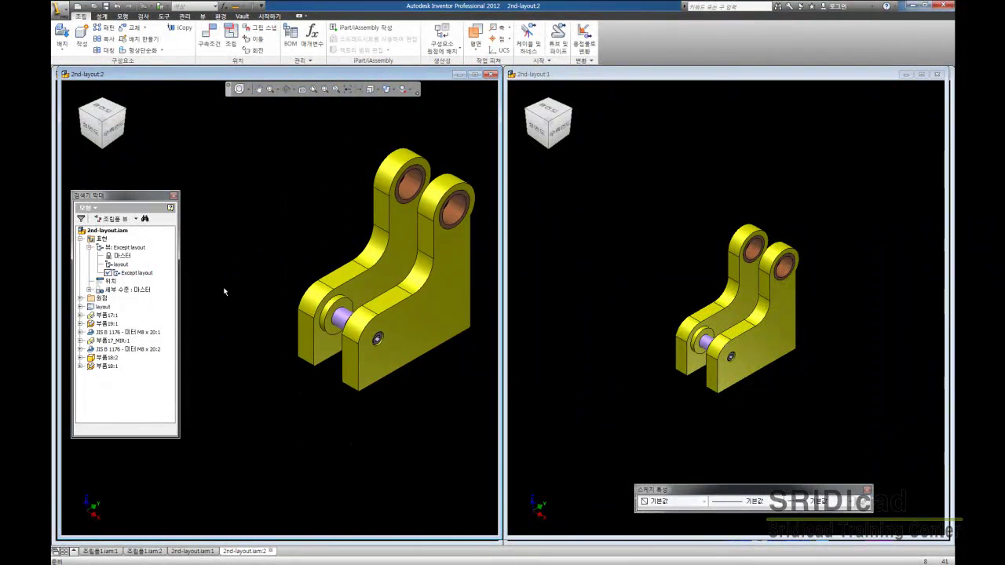
scroll(255, 293, down, 3)
middle_drag(251, 284, 326, 299)
double_click(122, 265)
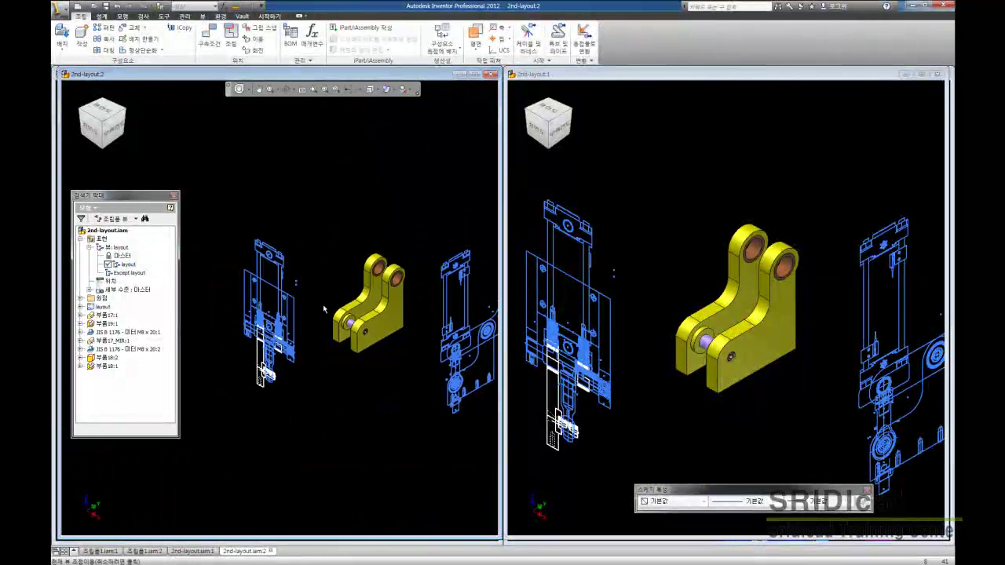
scroll(369, 393, down, 3)
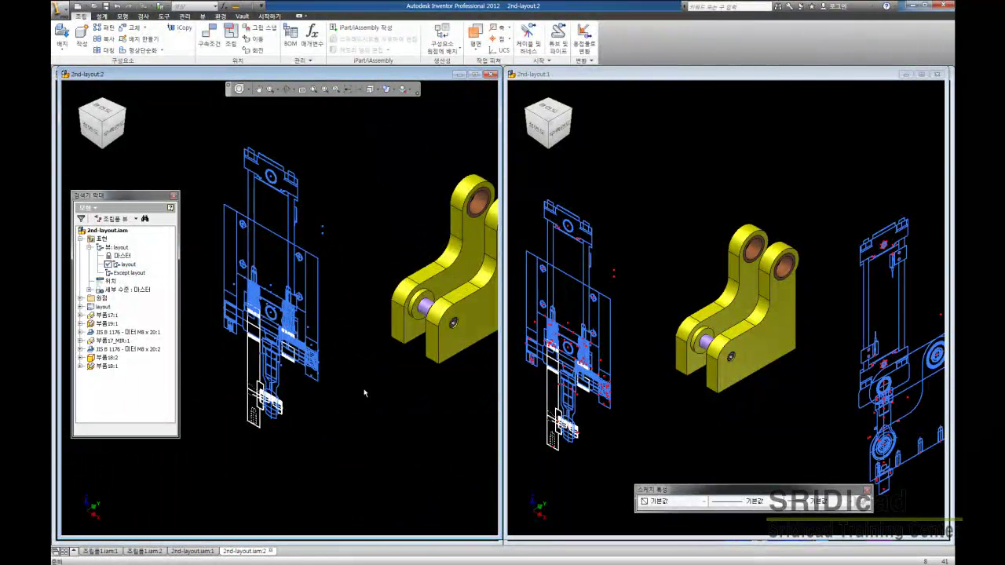
- Open the bracket part in its own window, then close it to return to the assembly
right_click(428, 311)
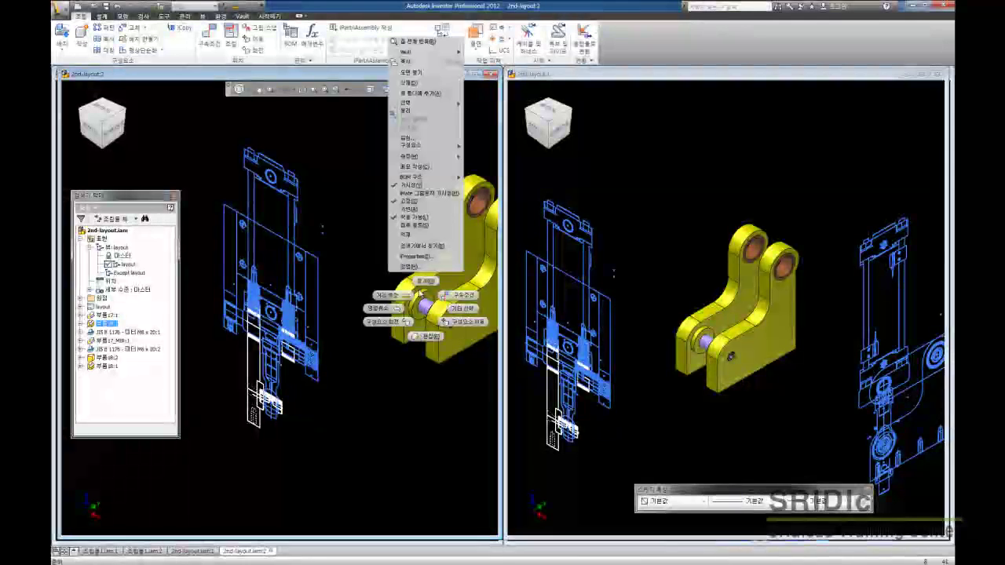
click(461, 237)
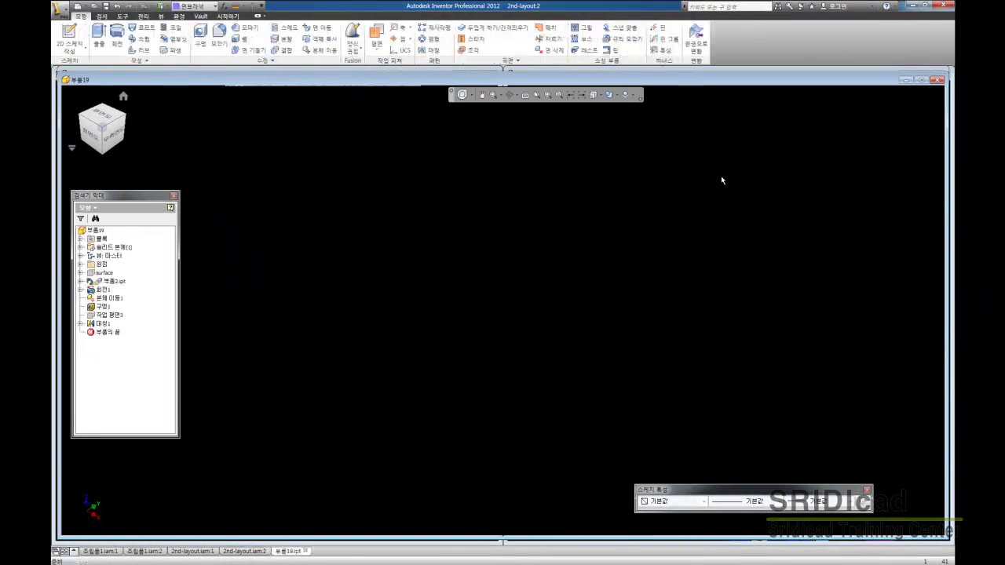
click(937, 80)
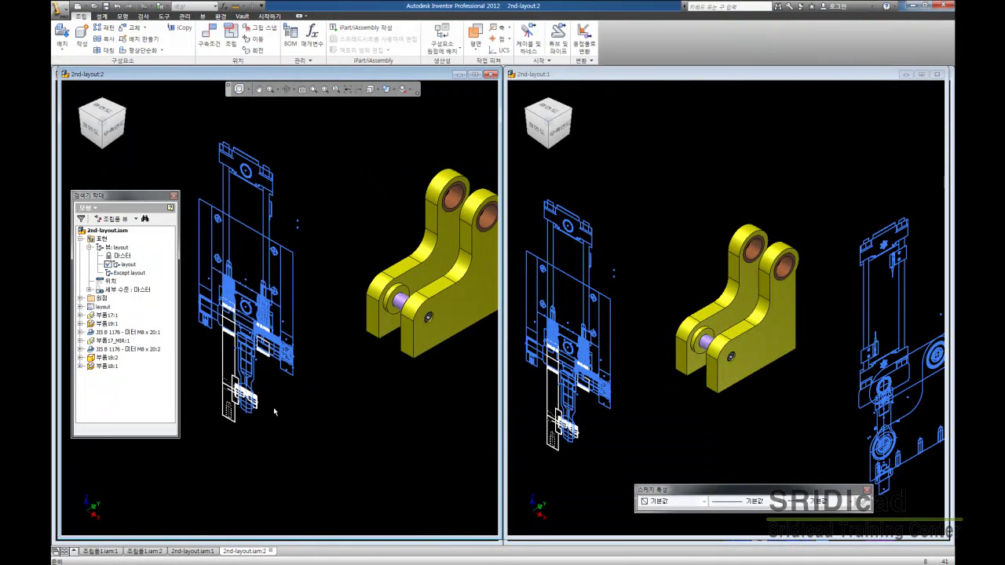
double_click(221, 362)
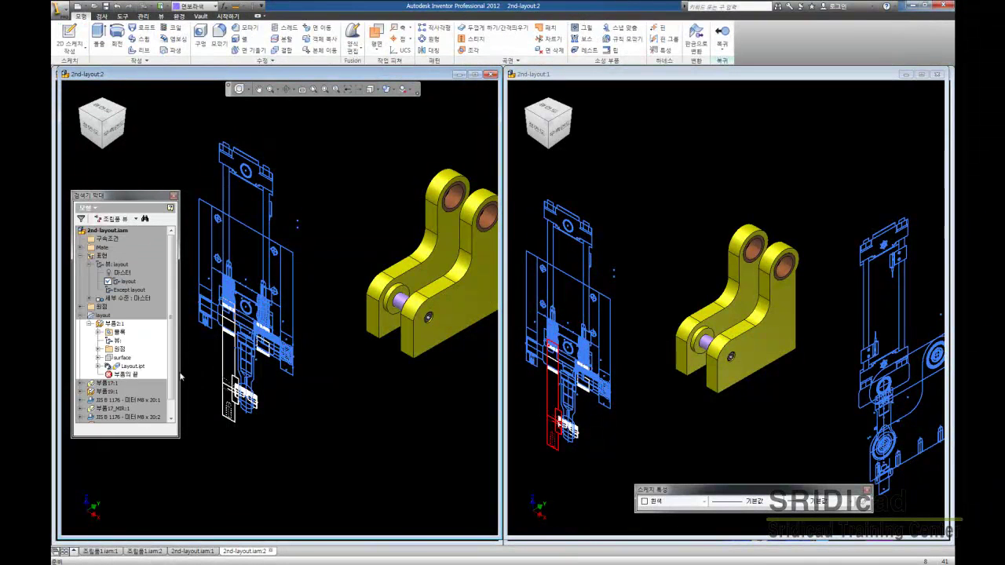
click(132, 374)
right_click(128, 381)
click(721, 31)
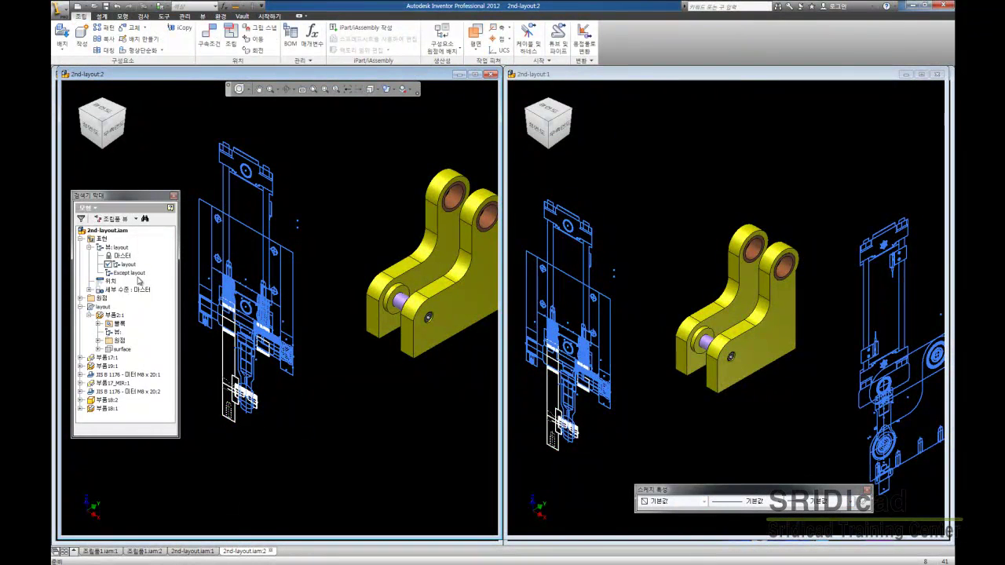
double_click(137, 278)
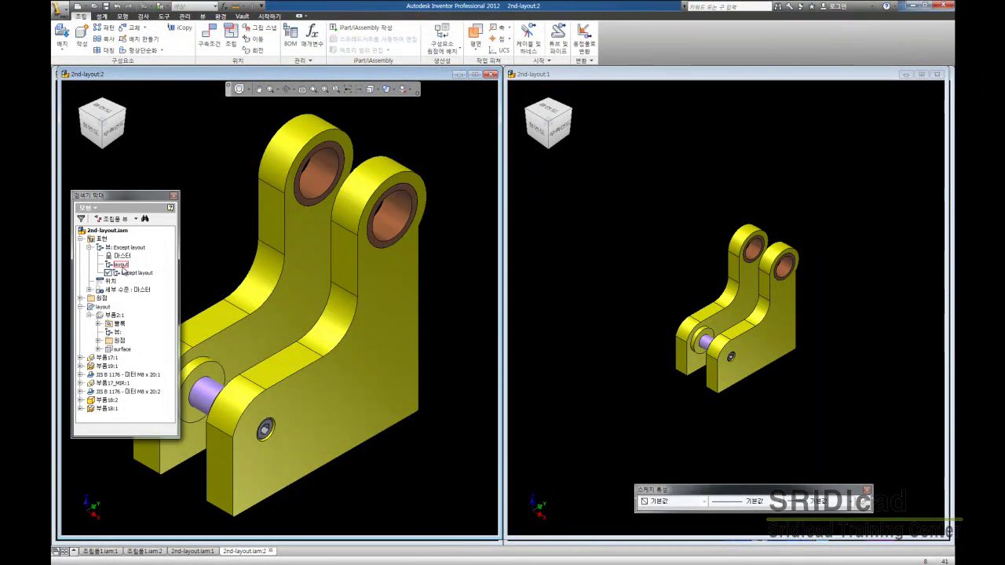
double_click(122, 265)
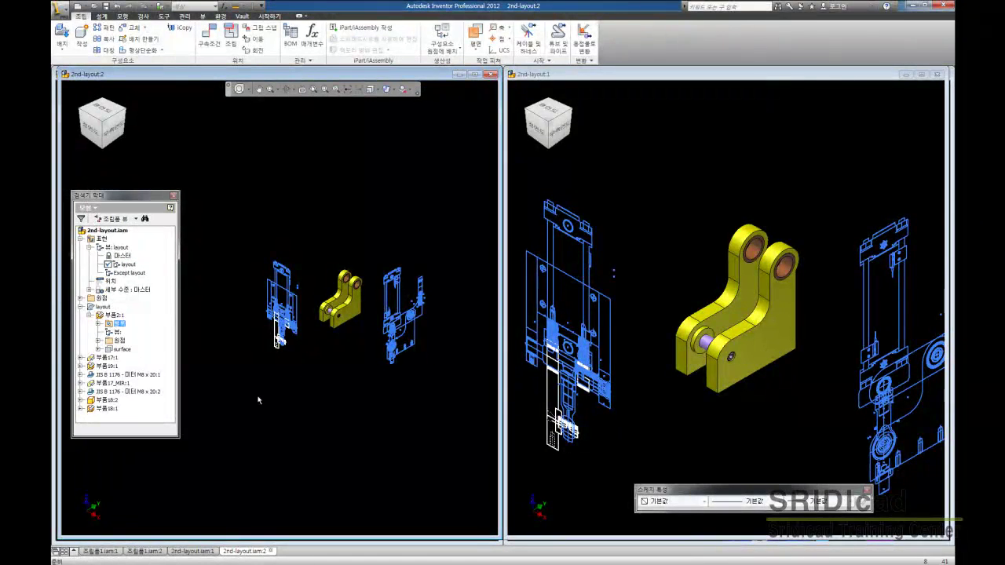
scroll(278, 366, down, 3)
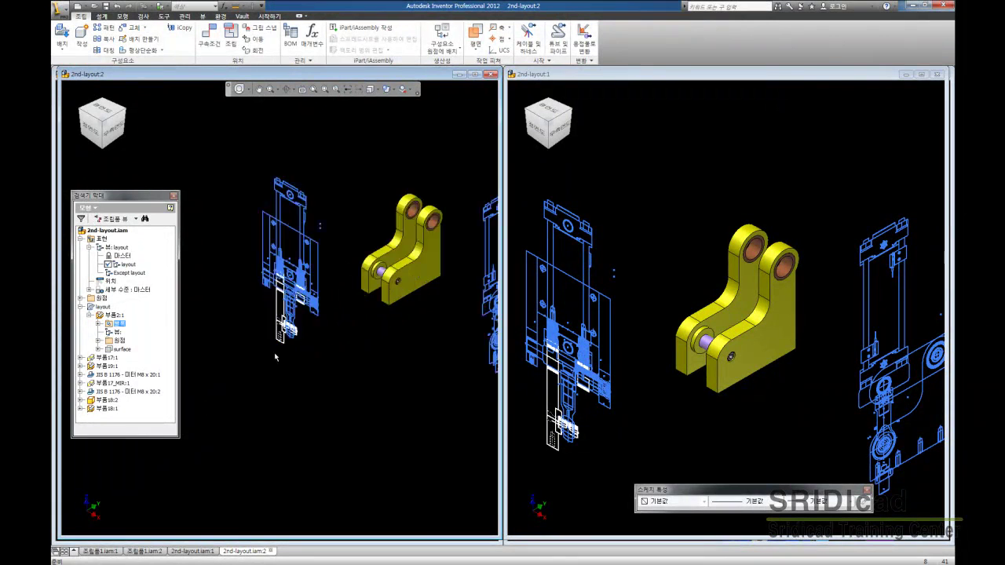
double_click(362, 268)
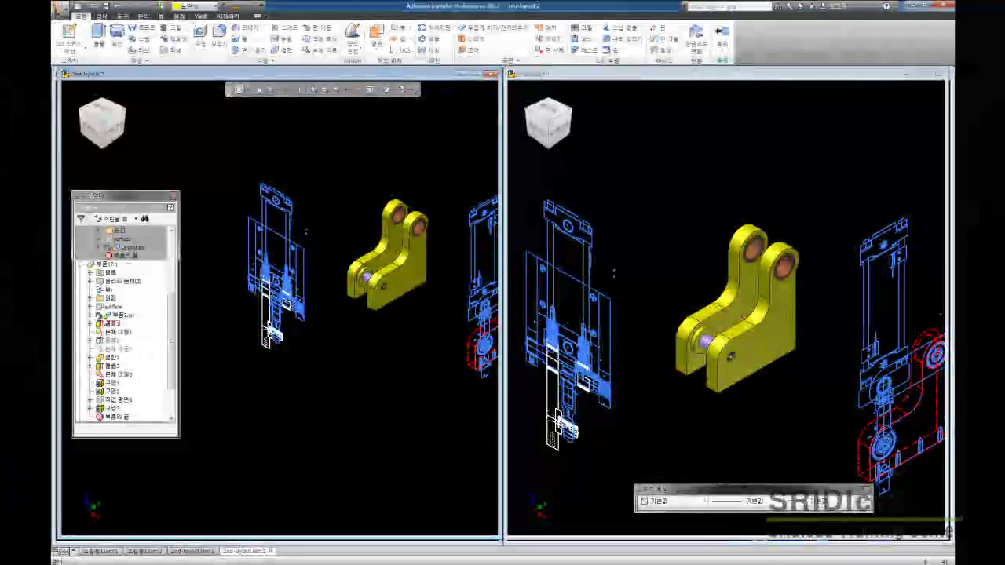
click(91, 315)
click(721, 33)
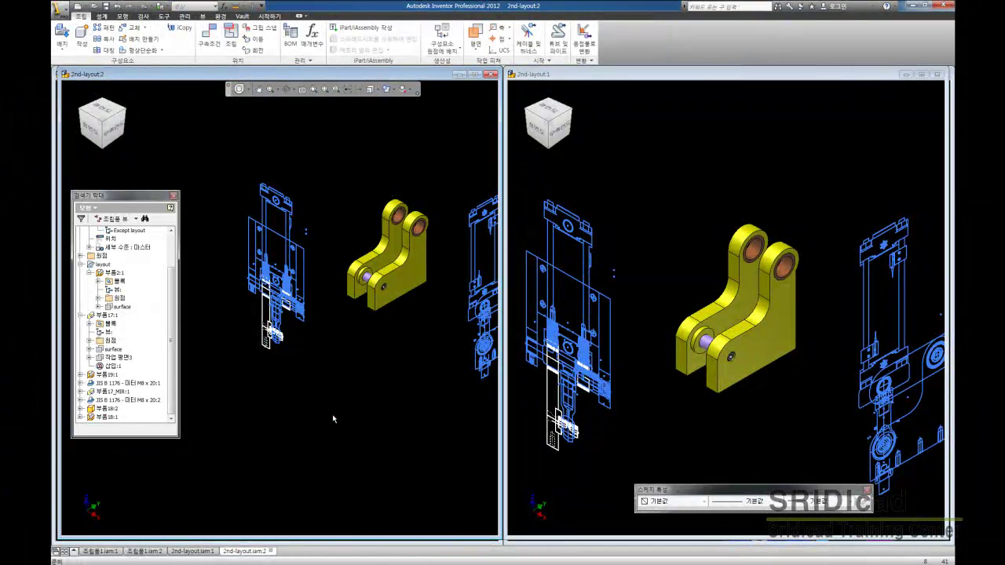
middle_drag(345, 375, 328, 384)
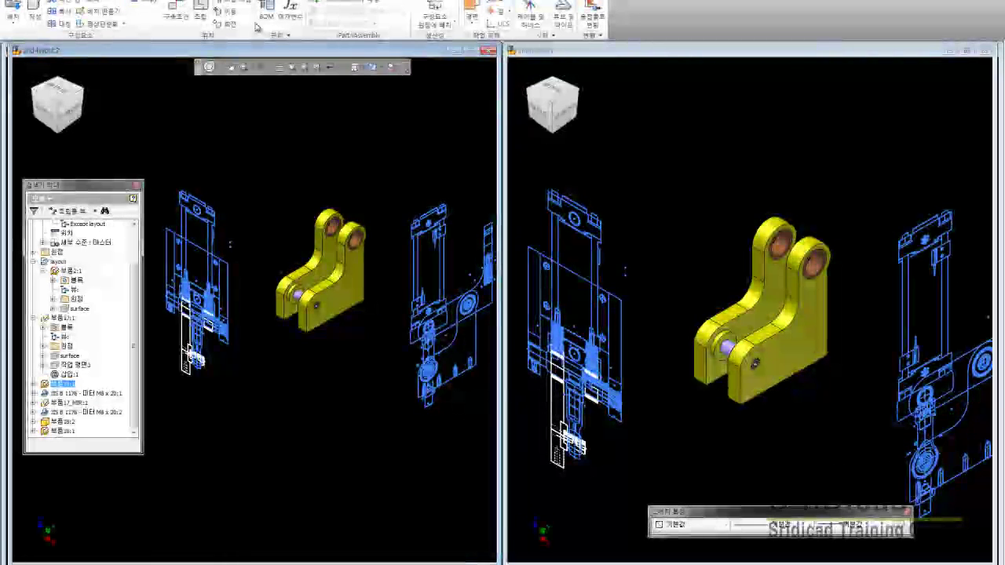
- Place the PHS_18 part from the Received file folder into the assembly below the bracket
key(ctrl+o)
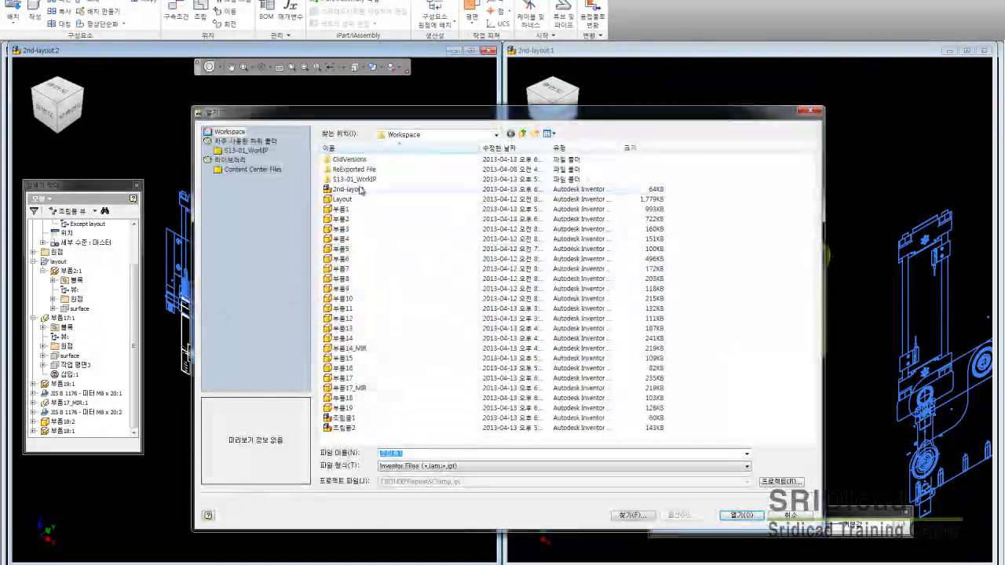
double_click(349, 167)
double_click(343, 171)
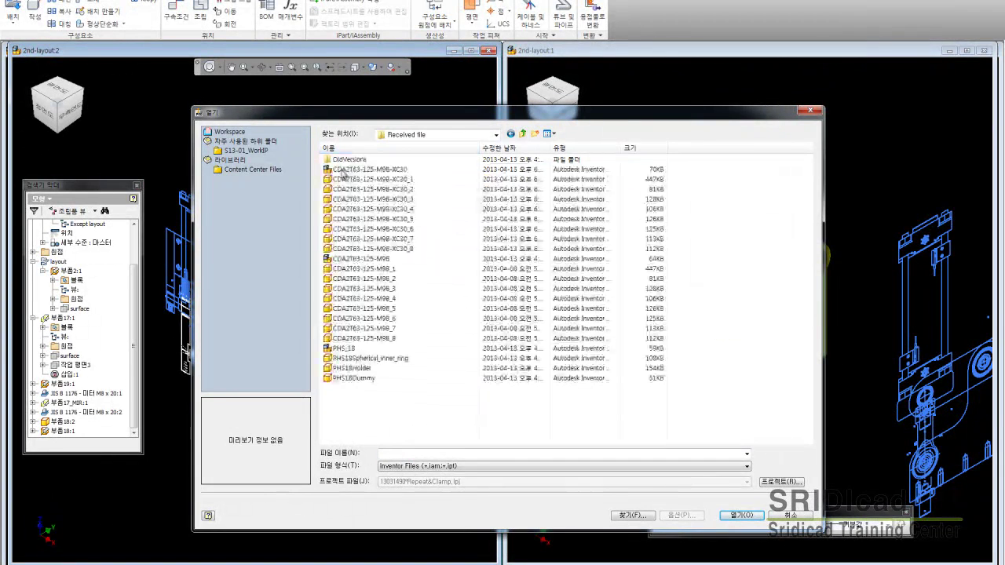
click(345, 350)
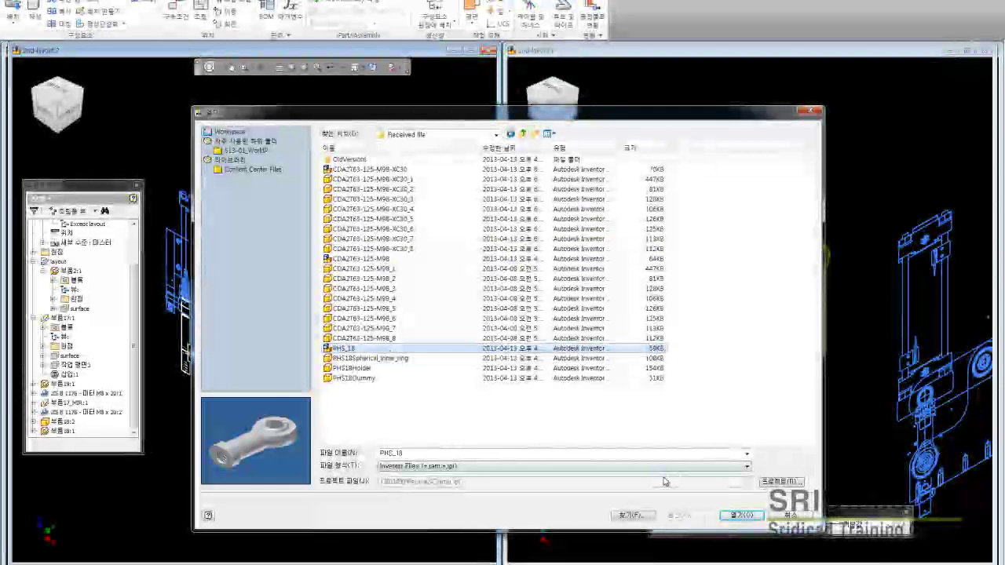
click(730, 516)
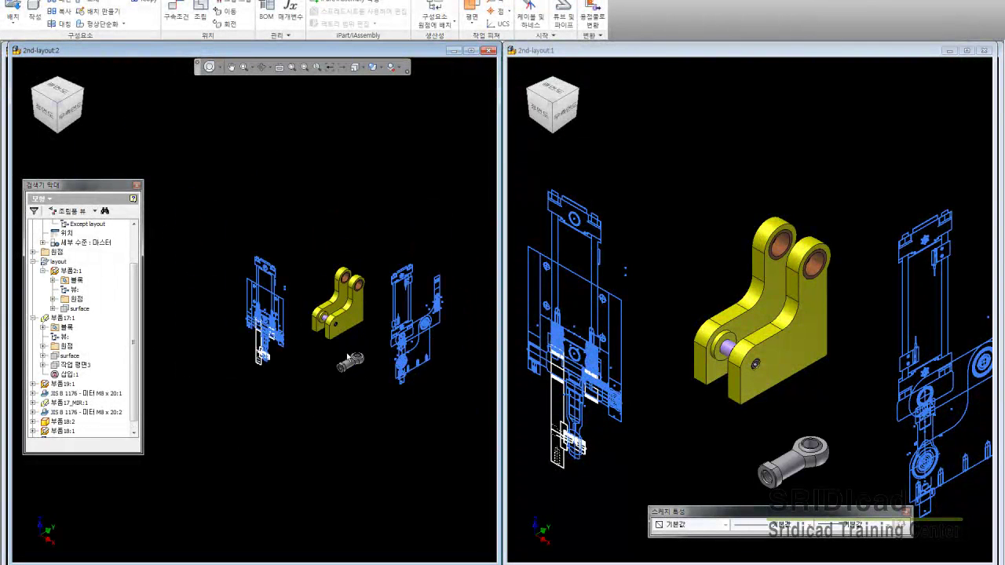
scroll(363, 349, up, 5)
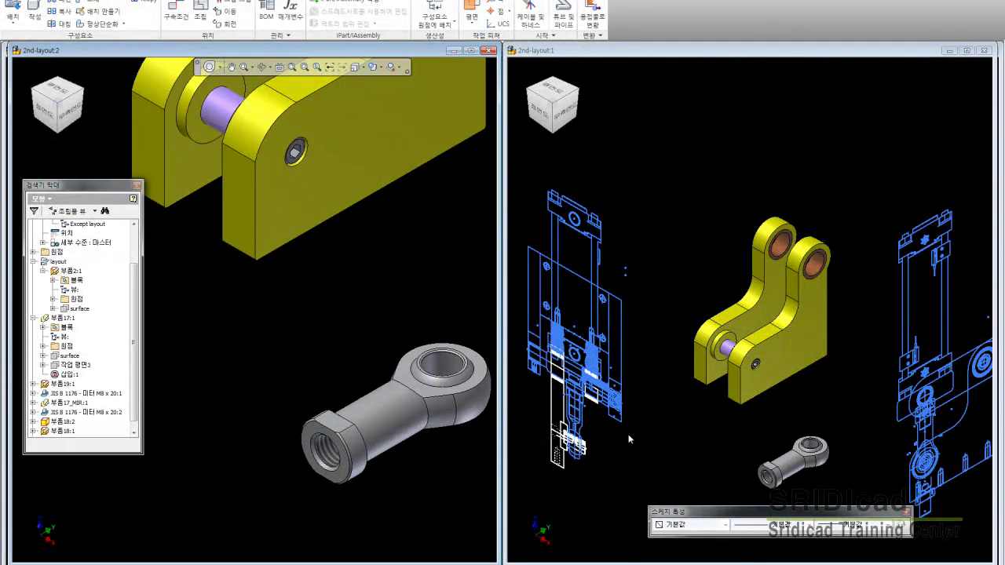
- Grip-rotate the rod end upright and apply, deleting the constraints that block it
middle_drag(336, 336, 332, 296)
click(385, 346)
click(234, 4)
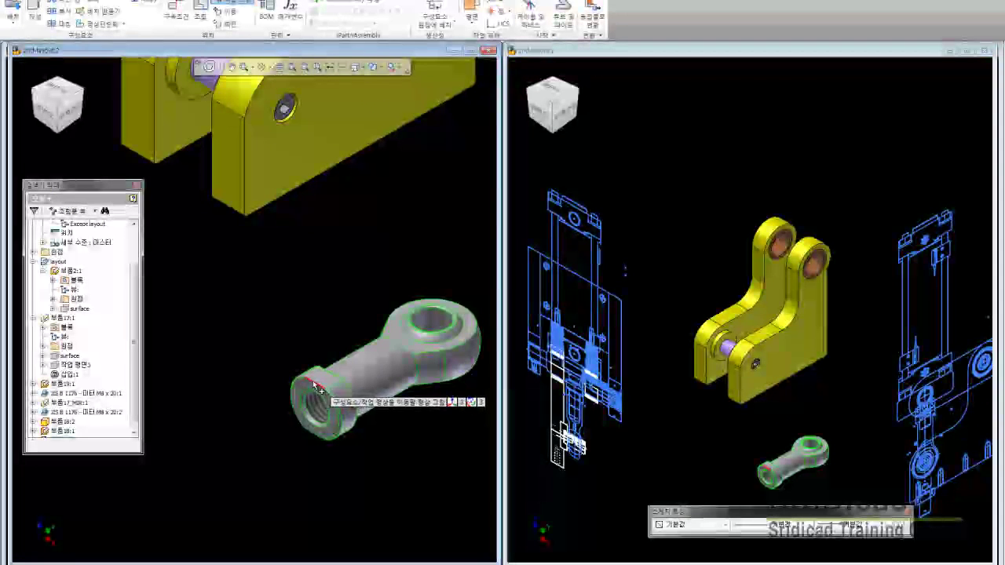
click(314, 385)
click(381, 384)
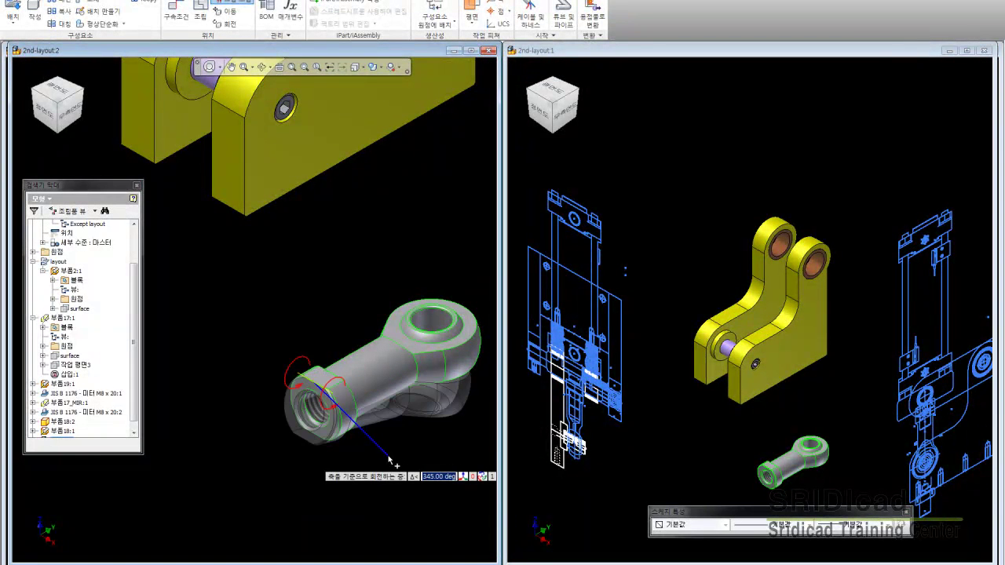
click(395, 401)
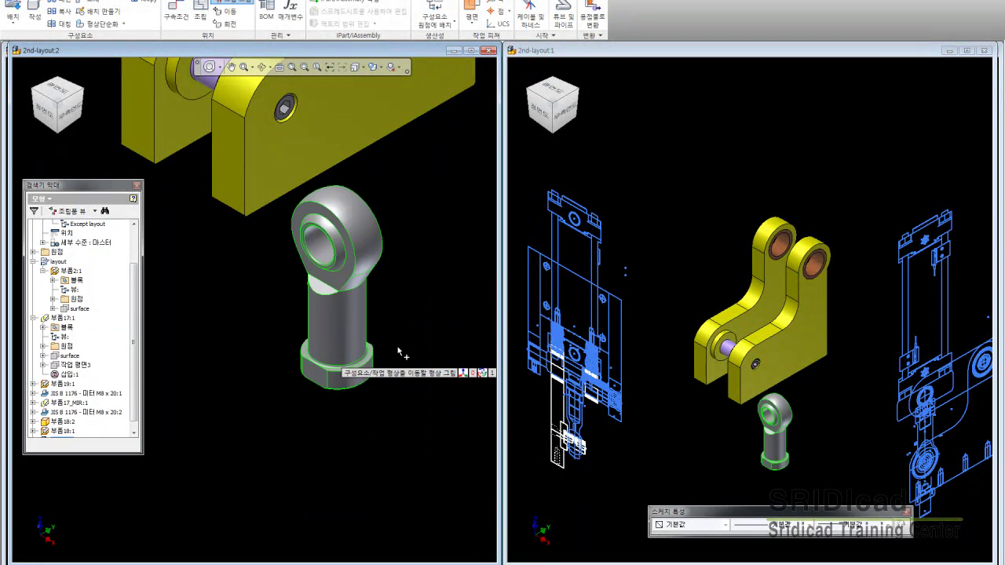
right_click(406, 338)
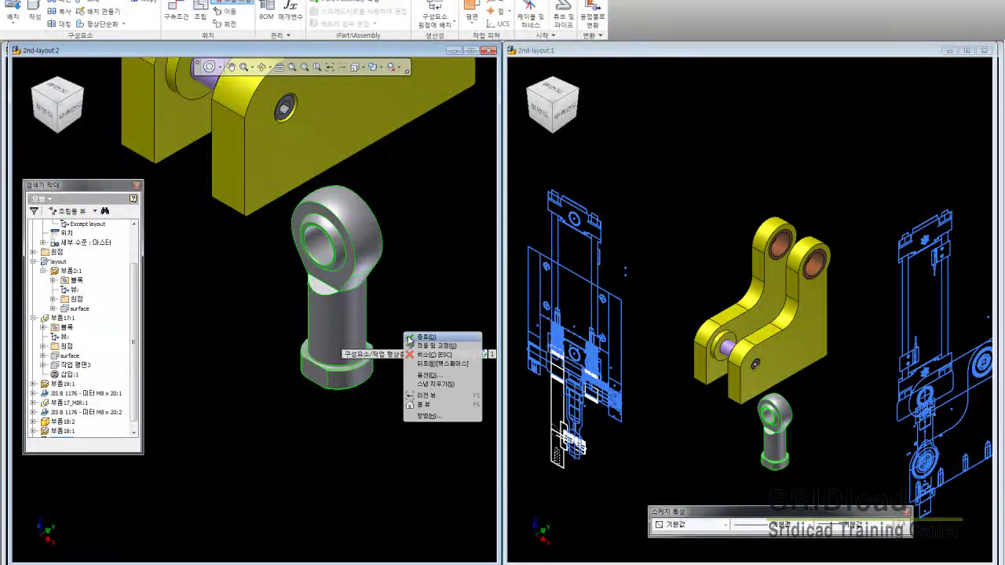
click(424, 346)
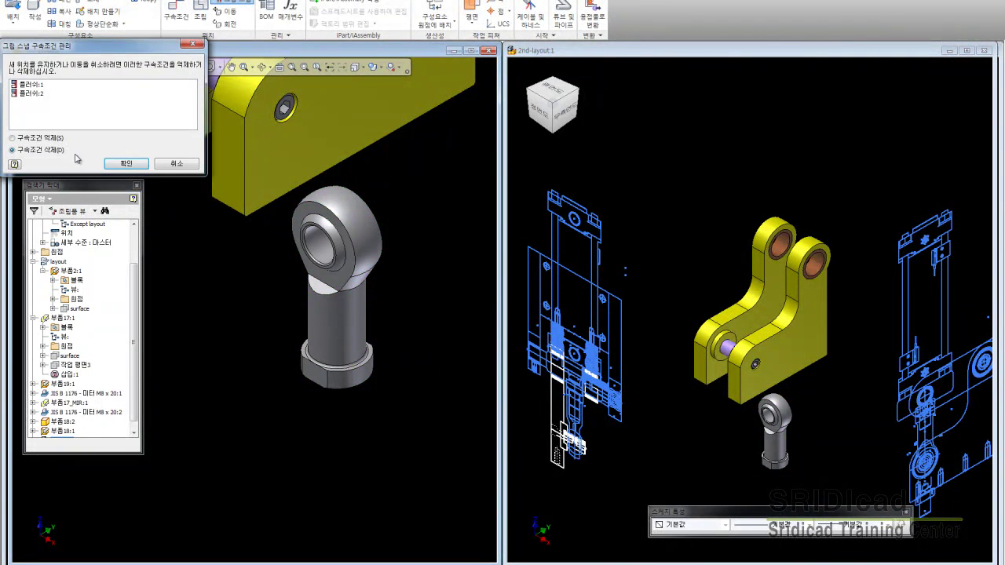
key(Return)
- Rotate the rod end 180 degrees about an axis and apply
click(217, 23)
click(313, 366)
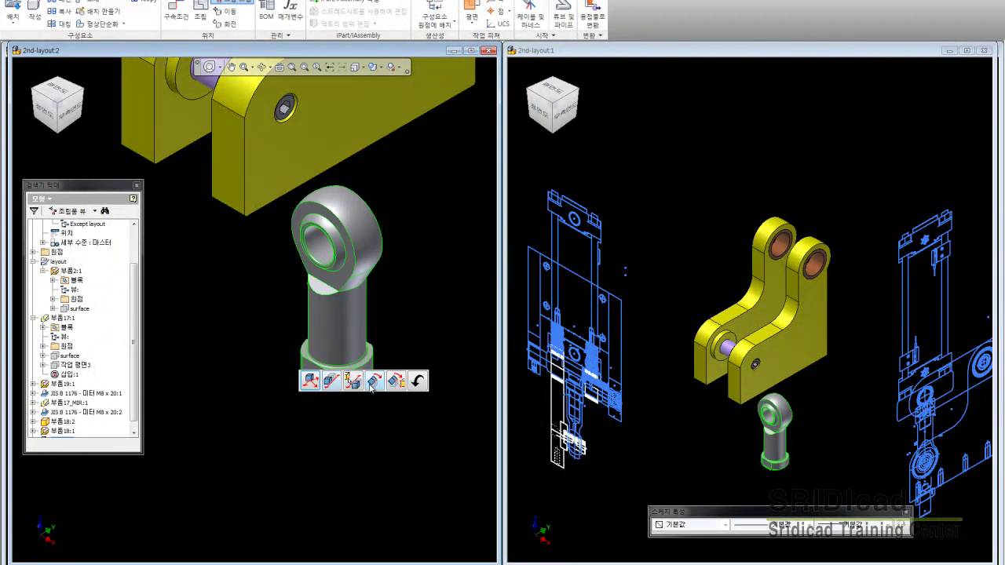
click(374, 381)
click(322, 267)
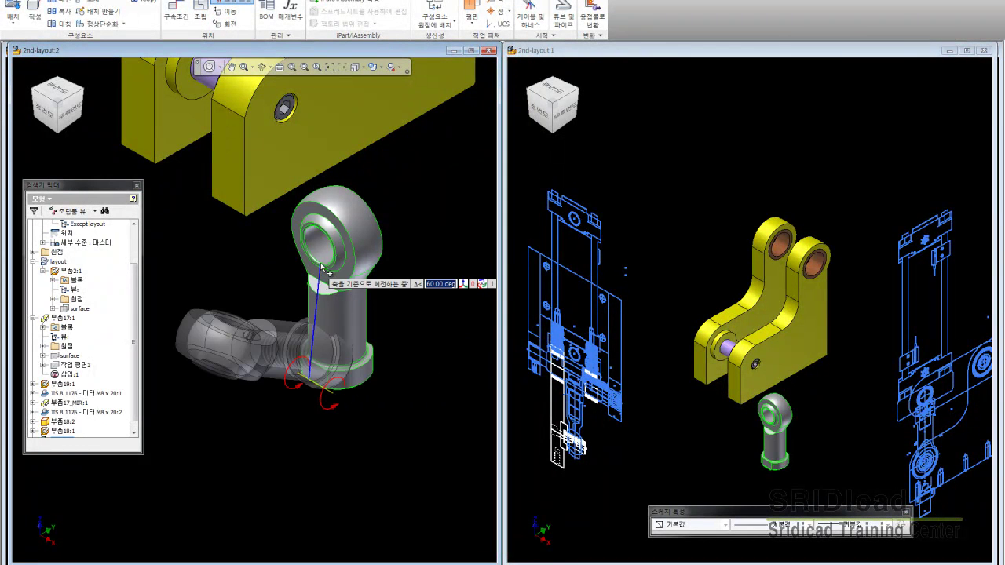
key(Return)
right_click(267, 261)
click(308, 280)
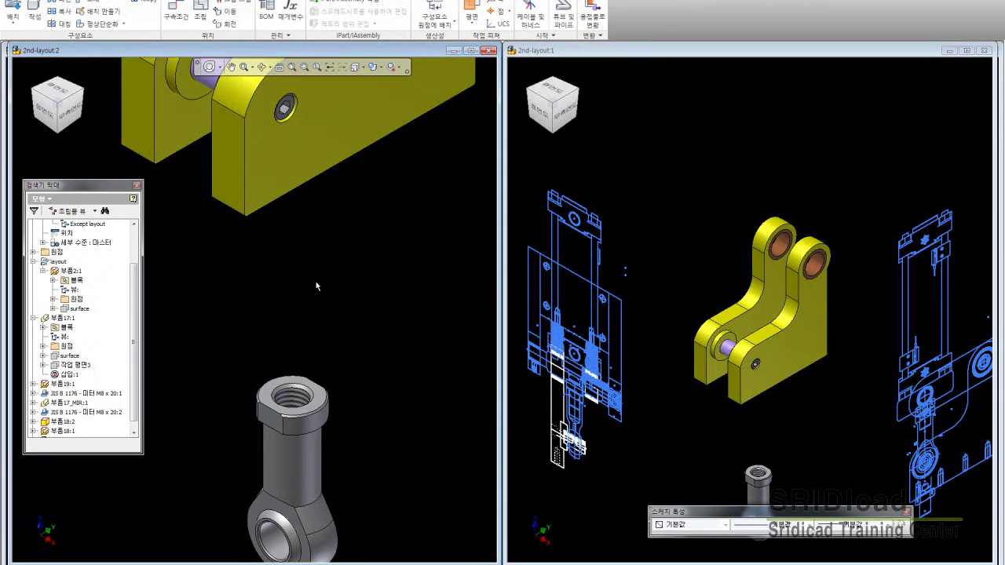
- Turn the rod end 90 degrees about its own axis, then apply and fix its position
mouse_move(314, 307)
middle_down()
mouse_move(338, 259)
mouse_move(352, 283)
middle_up()
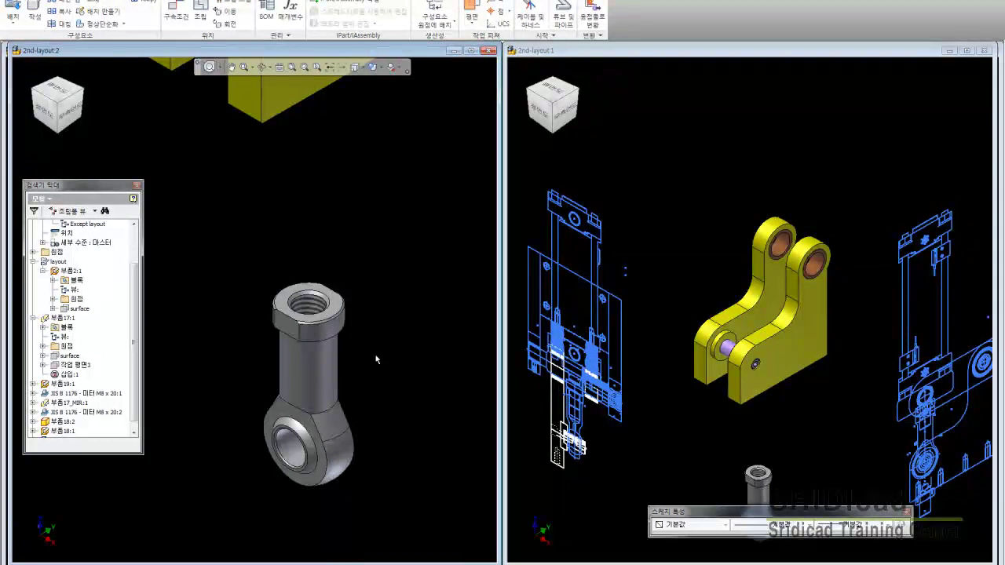
click(226, 6)
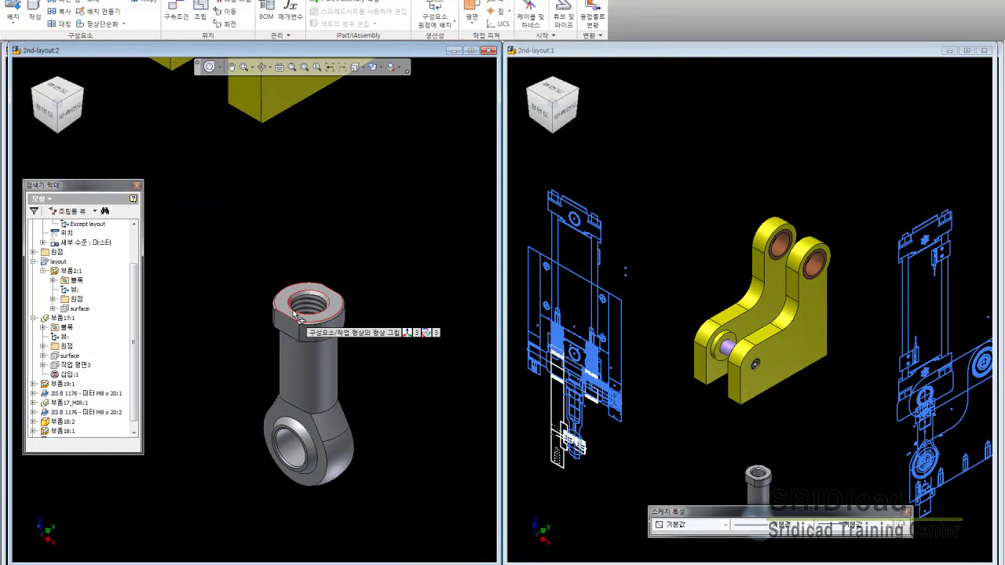
click(297, 313)
click(360, 312)
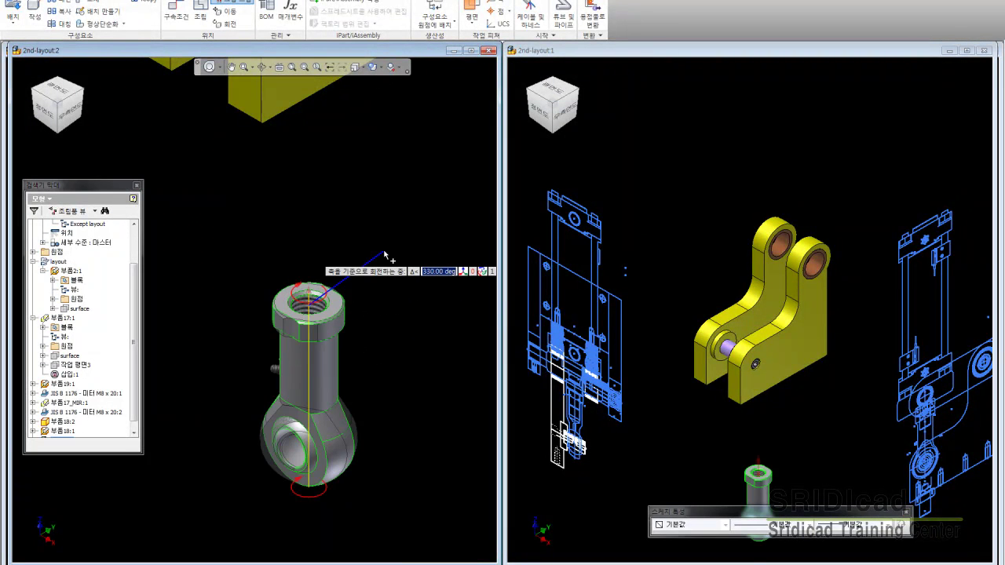
key(Return)
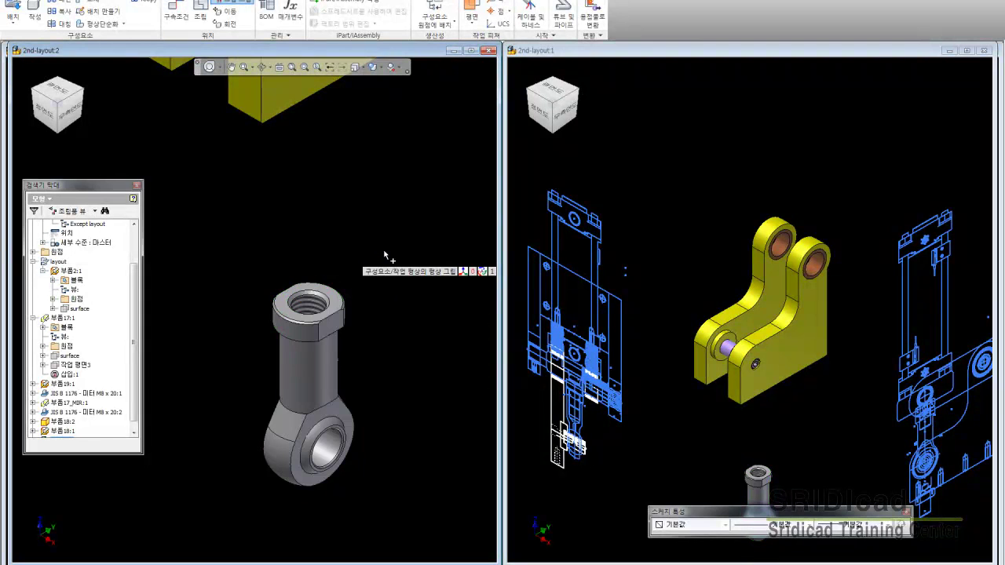
right_click(385, 253)
click(405, 264)
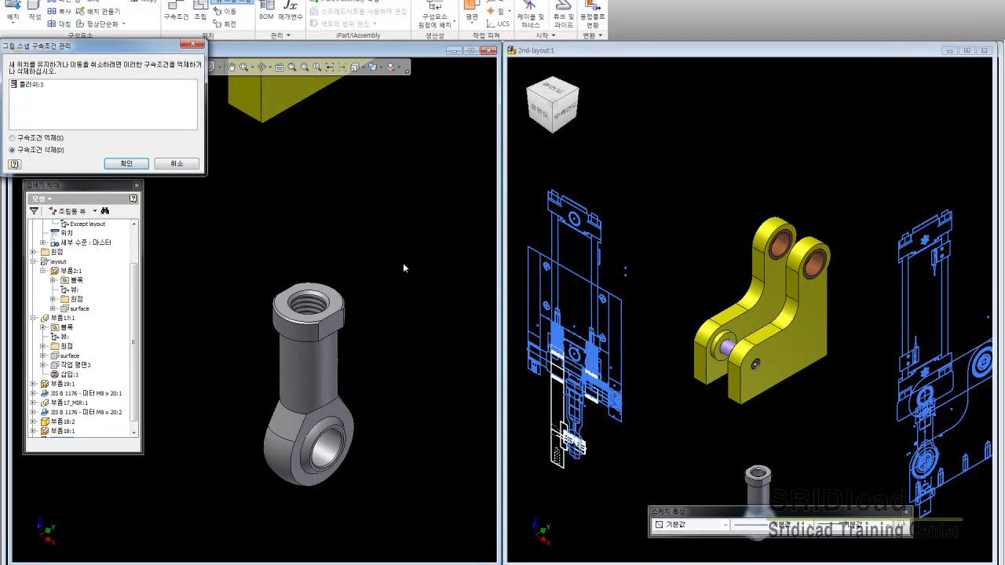
click(102, 161)
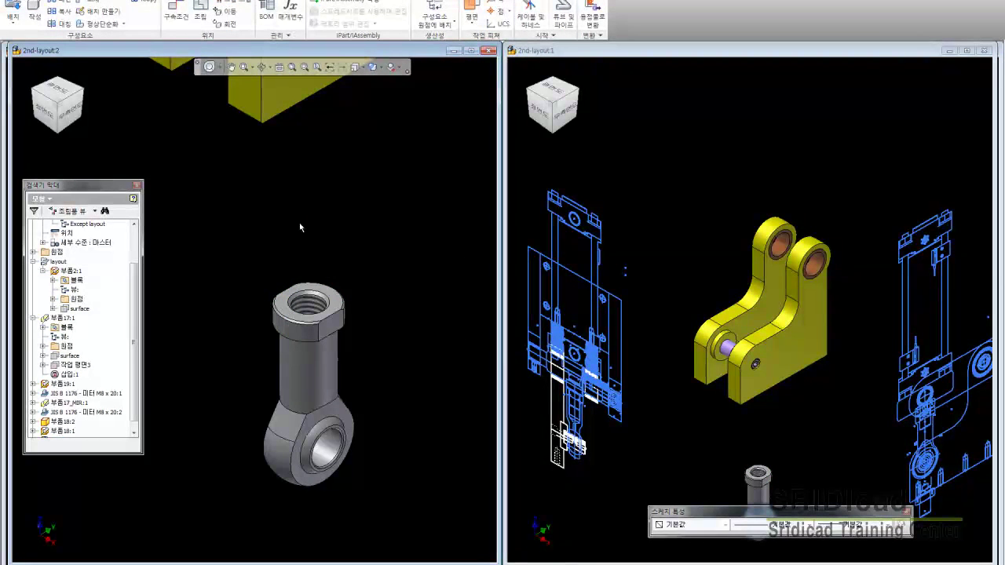
- Measure the 35.75 mm distance from the rod end's ring face to the layout edge
key(m)
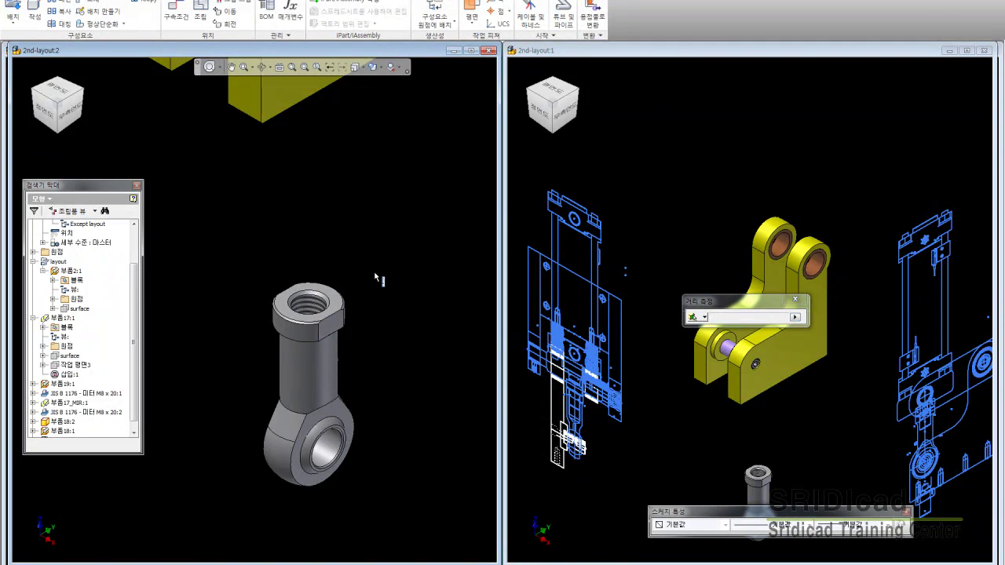
click(334, 409)
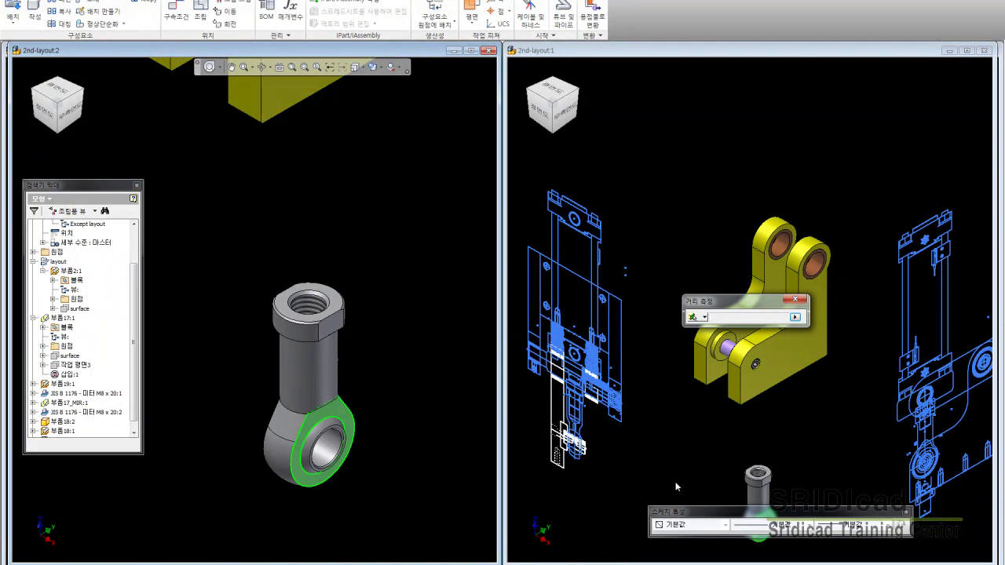
scroll(585, 434, down, 5)
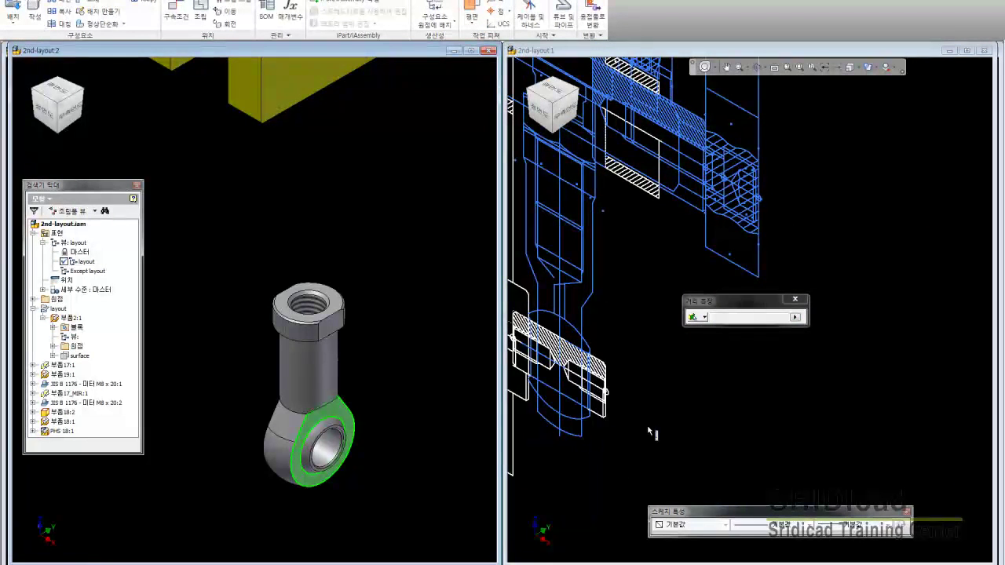
scroll(625, 339, up, 3)
scroll(629, 343, up, 3)
scroll(622, 361, down, 5)
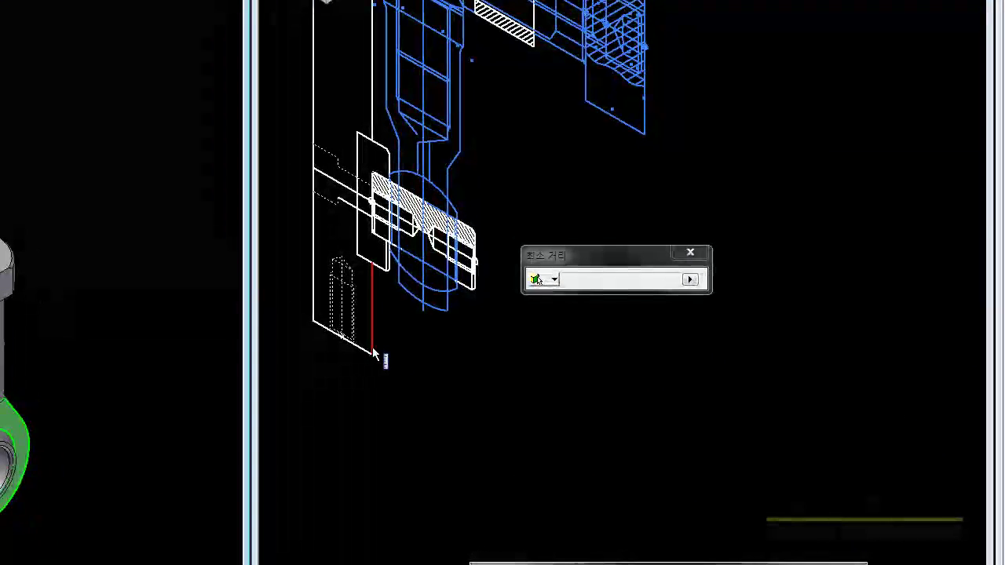
click(582, 361)
double_click(601, 279)
right_click(588, 279)
click(628, 272)
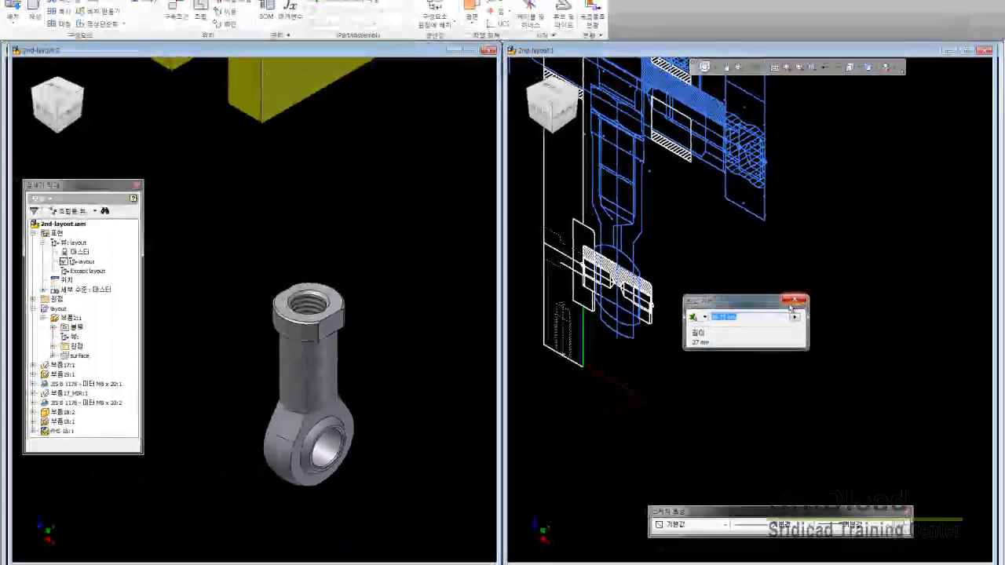
click(796, 300)
click(283, 67)
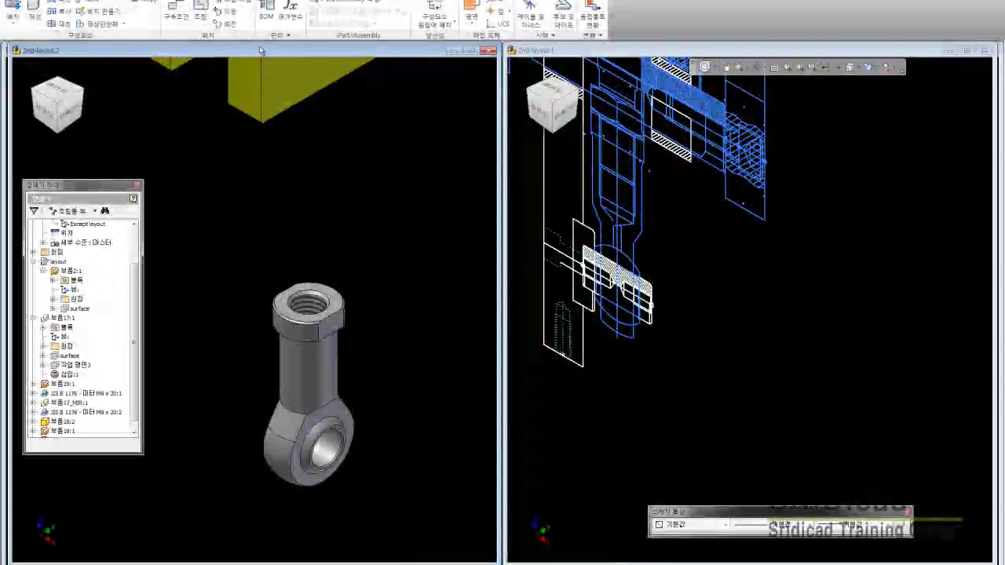
click(240, 3)
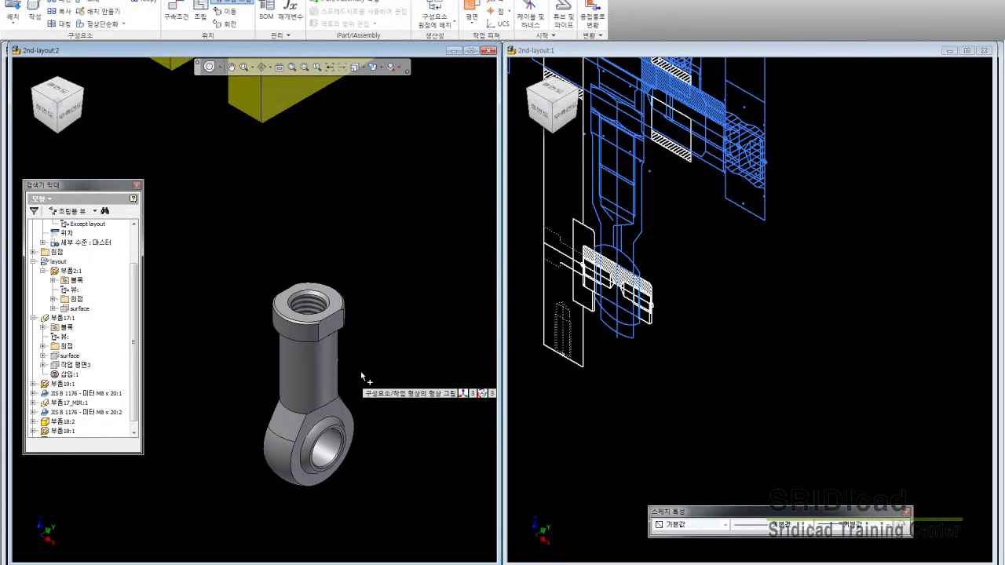
- Grip-move the rod end 35.75 mm along its axis and apply the move
click(329, 373)
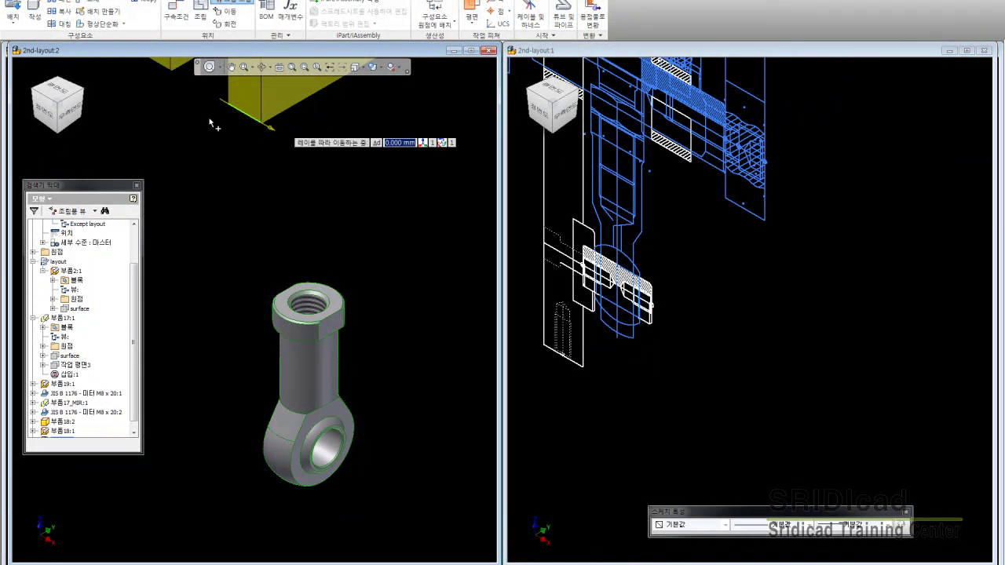
click(279, 124)
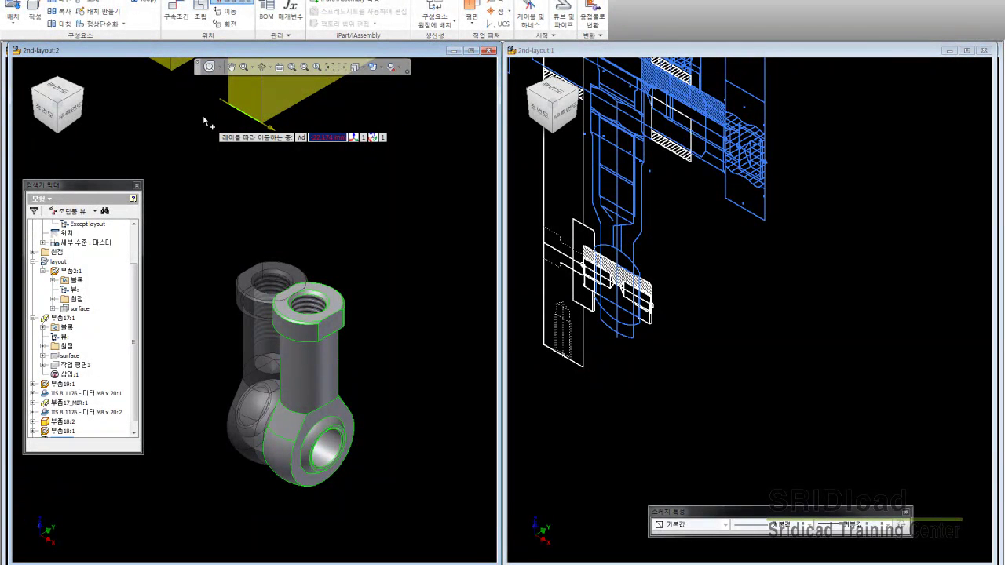
text(35.75)
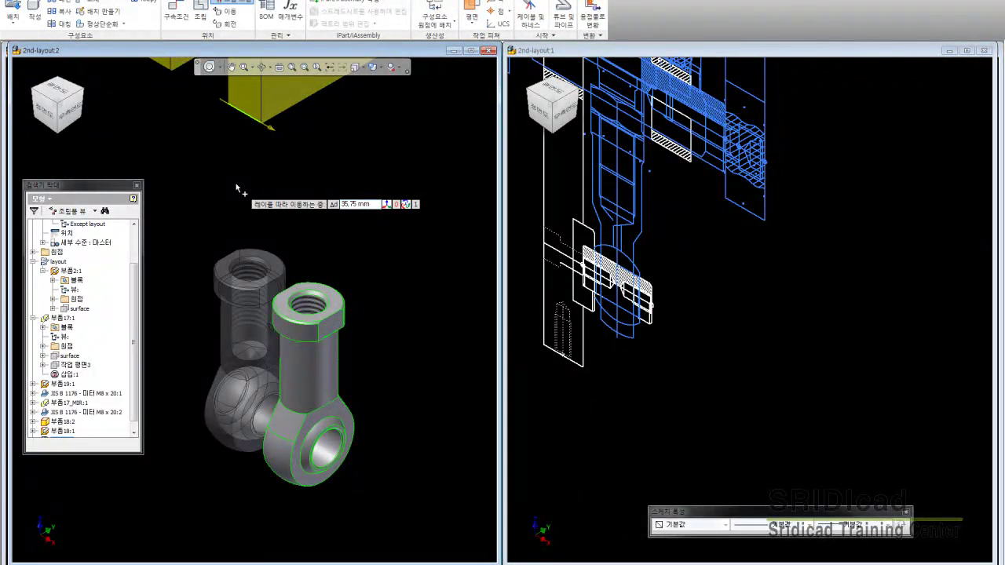
key(Return)
right_click(237, 186)
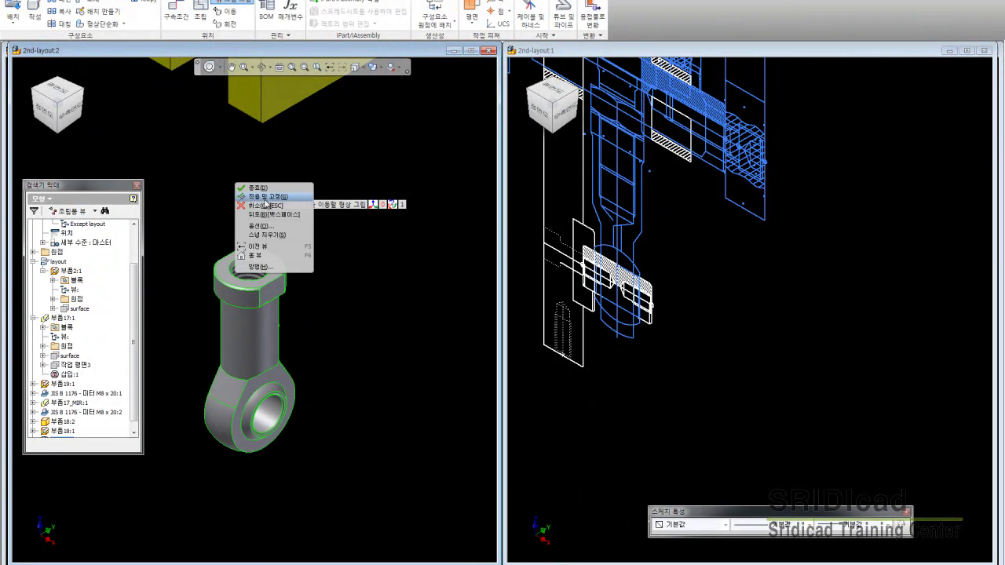
click(265, 205)
- Pan and zoom the right window to inspect the layout wireframe around the rod end
click(607, 348)
scroll(607, 349, up, 5)
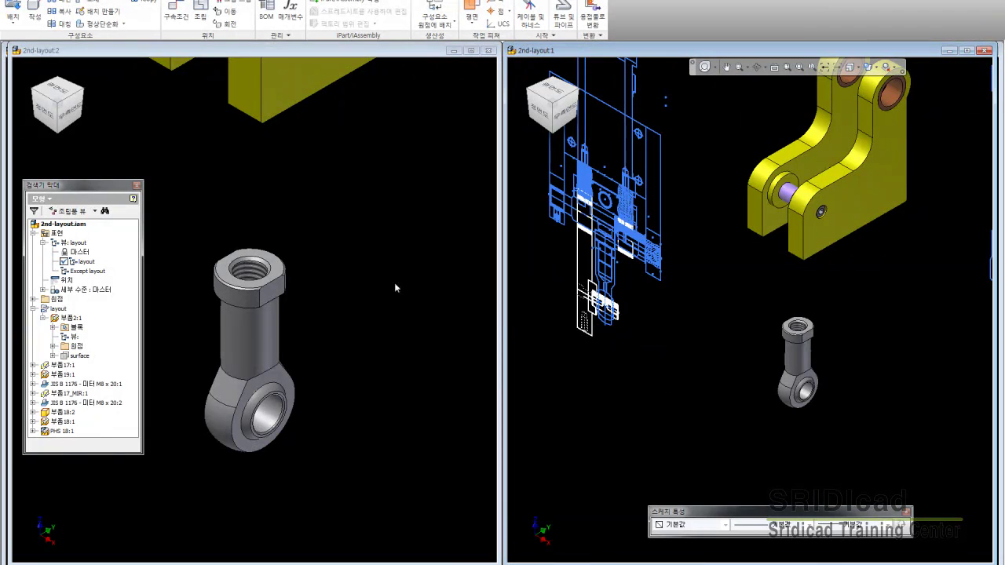
scroll(620, 228, down, 6)
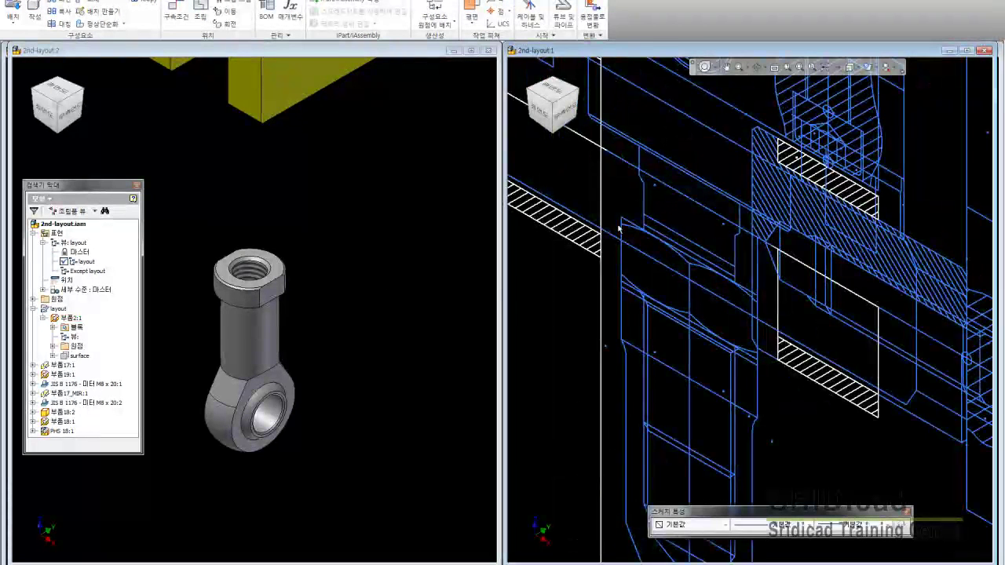
middle_drag(620, 229, 618, 197)
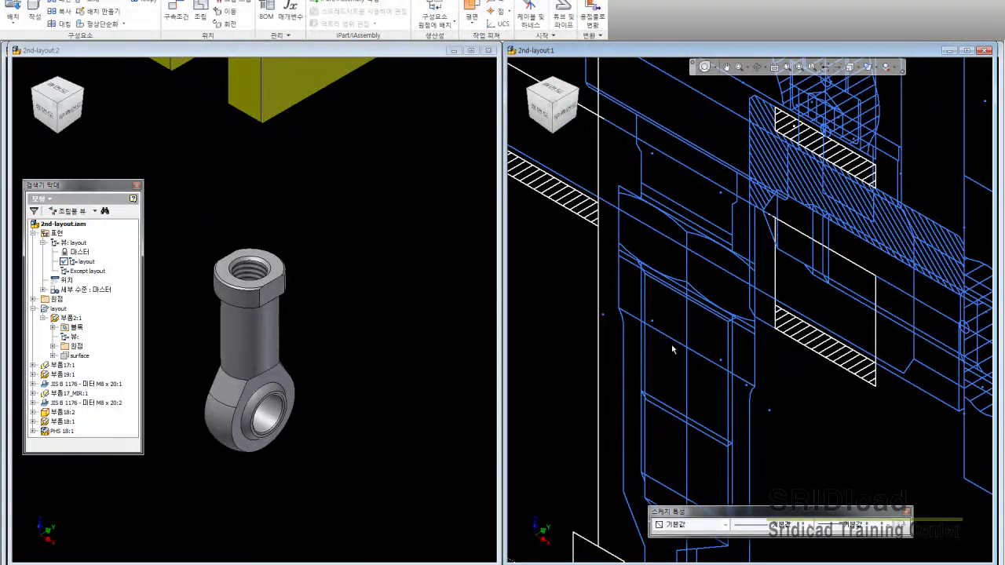
middle_drag(680, 343, 685, 308)
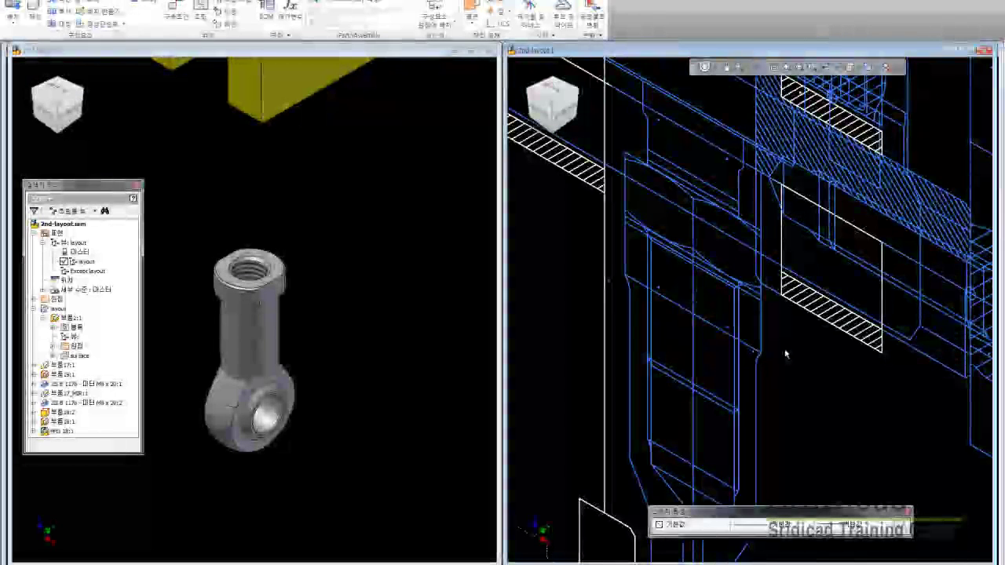
scroll(577, 239, up, 2)
- Measure 251.474 mm from the rod end's top edge to the layout line
scroll(578, 240, up, 3)
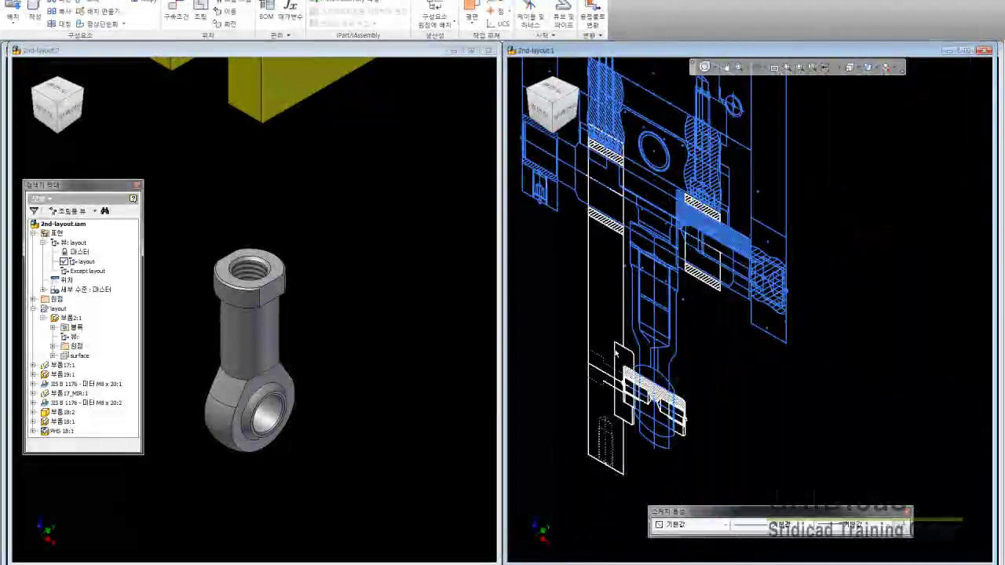
scroll(642, 288, up, 3)
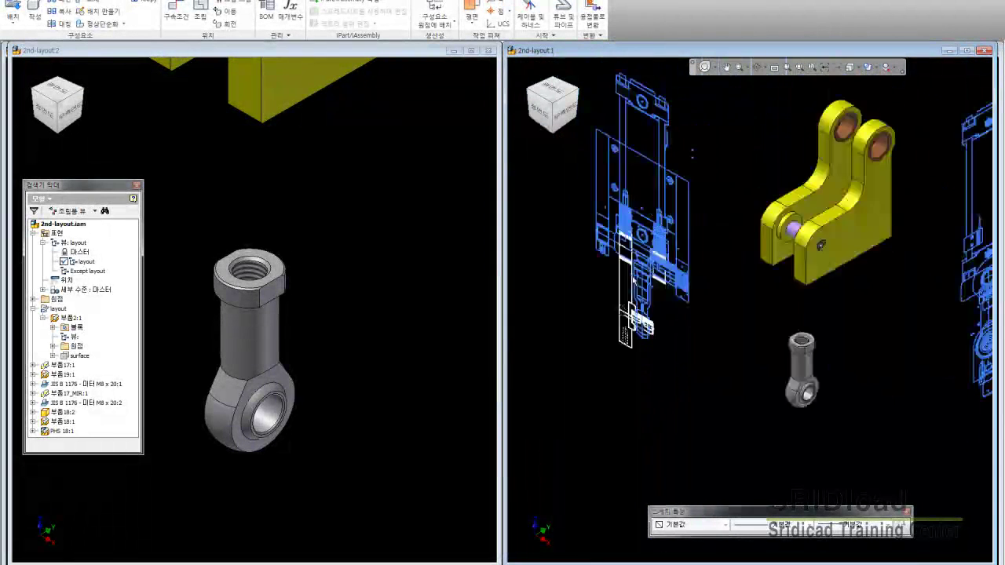
scroll(811, 240, down, 1)
scroll(811, 240, down, 3)
scroll(811, 240, down, 2)
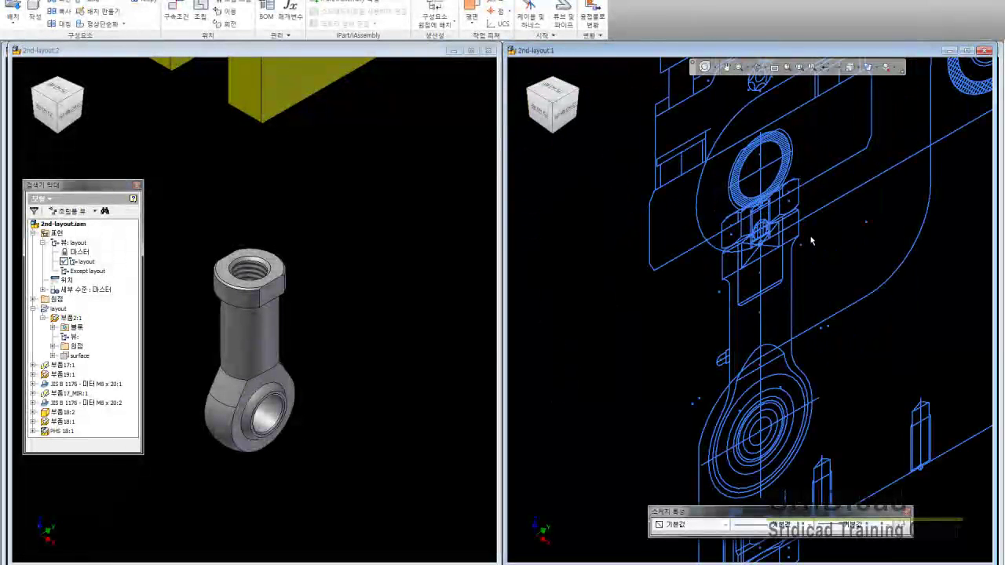
scroll(811, 240, down, 3)
click(390, 161)
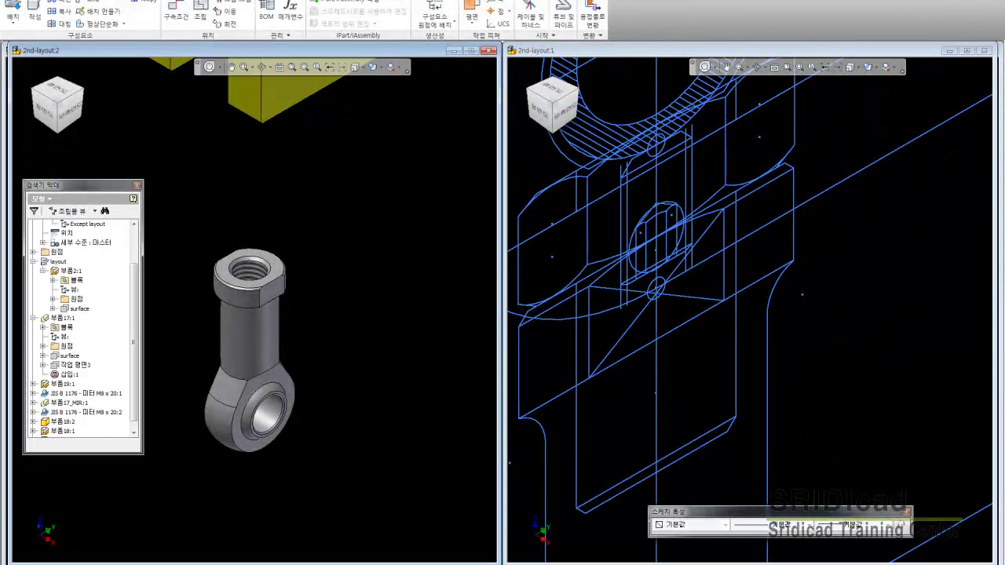
click(273, 259)
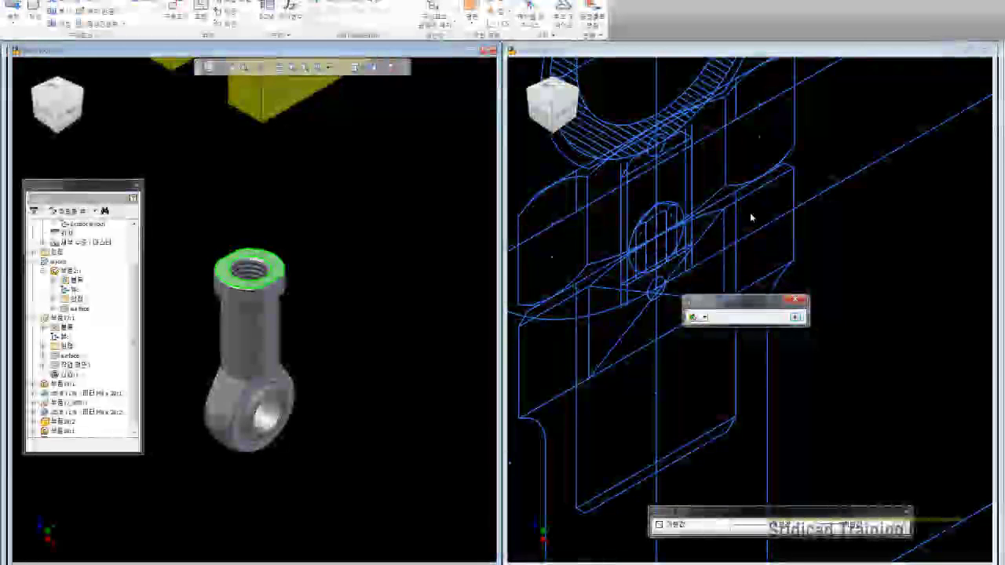
click(740, 194)
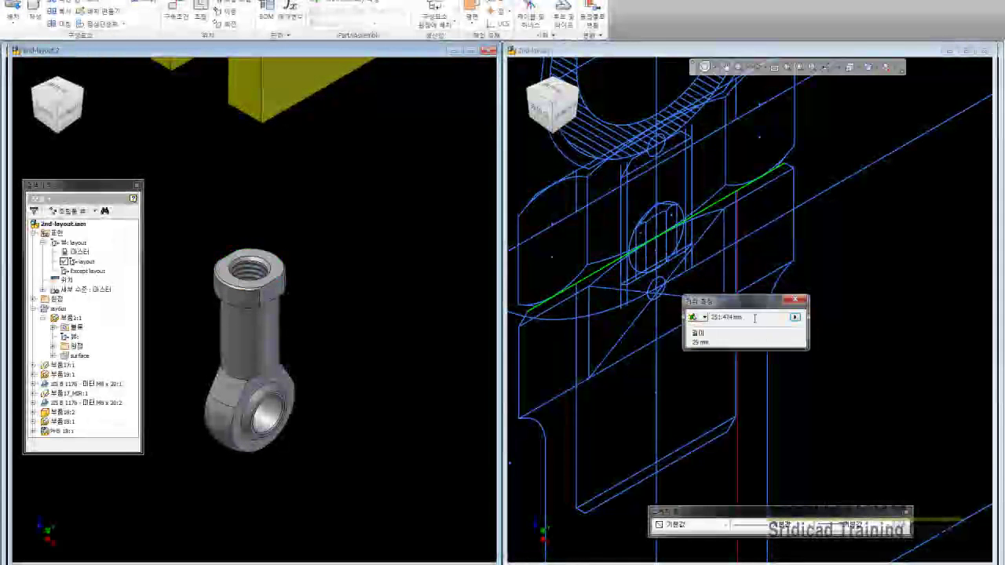
right_click(724, 319)
click(755, 353)
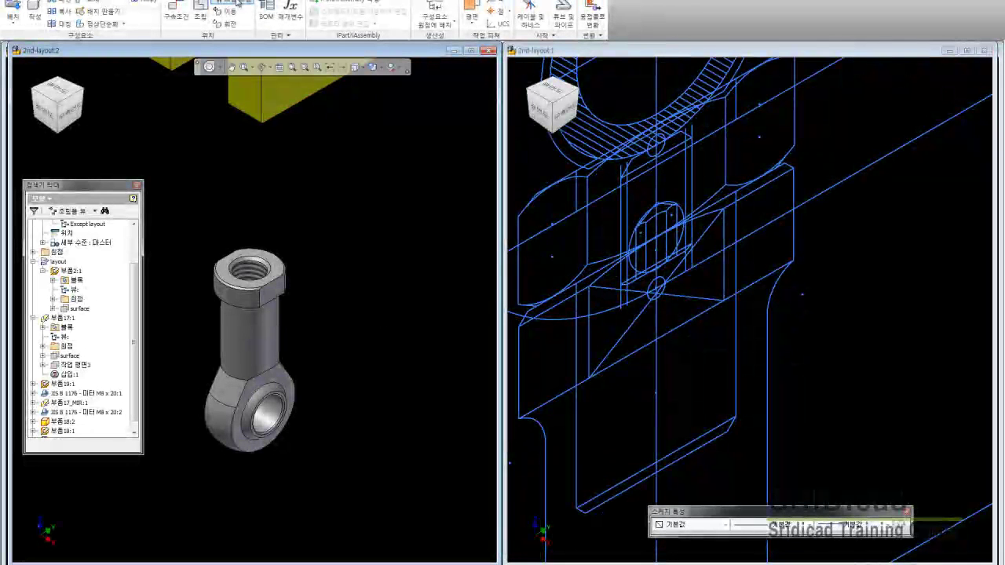
- Grip-move the rod end upward 35.182 mm and apply the move
click(286, 285)
drag(295, 285, 325, 219)
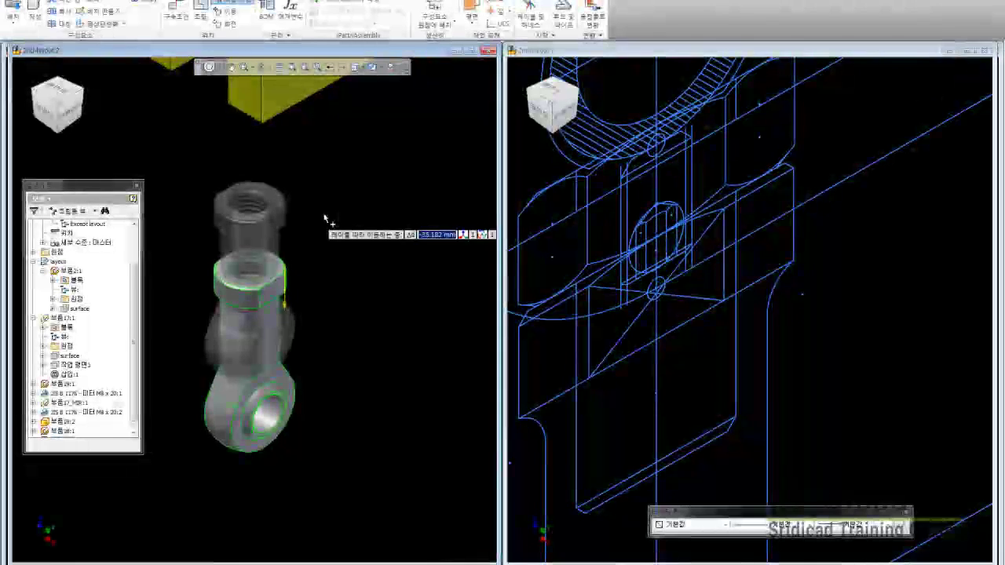
click(324, 219)
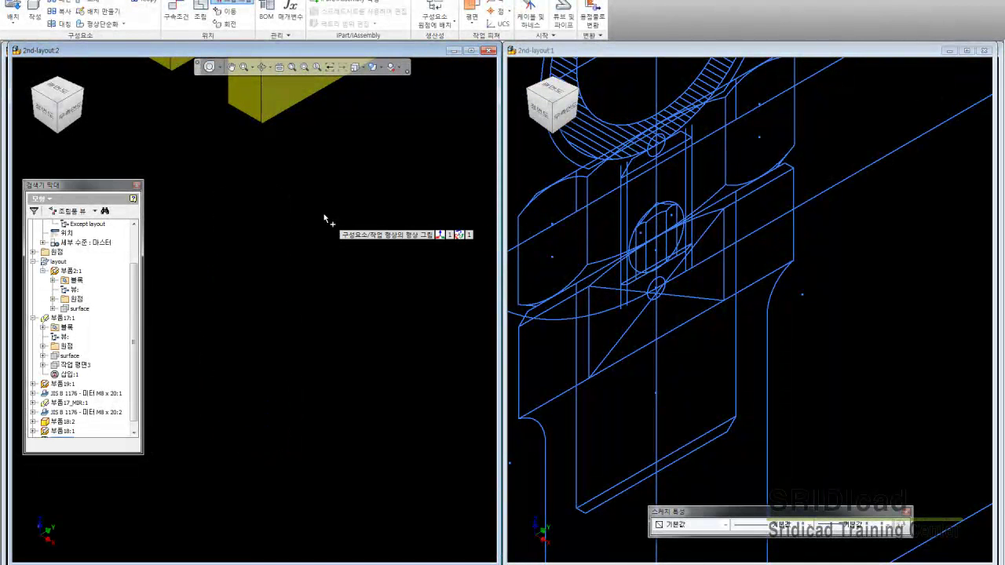
right_click(324, 219)
click(334, 227)
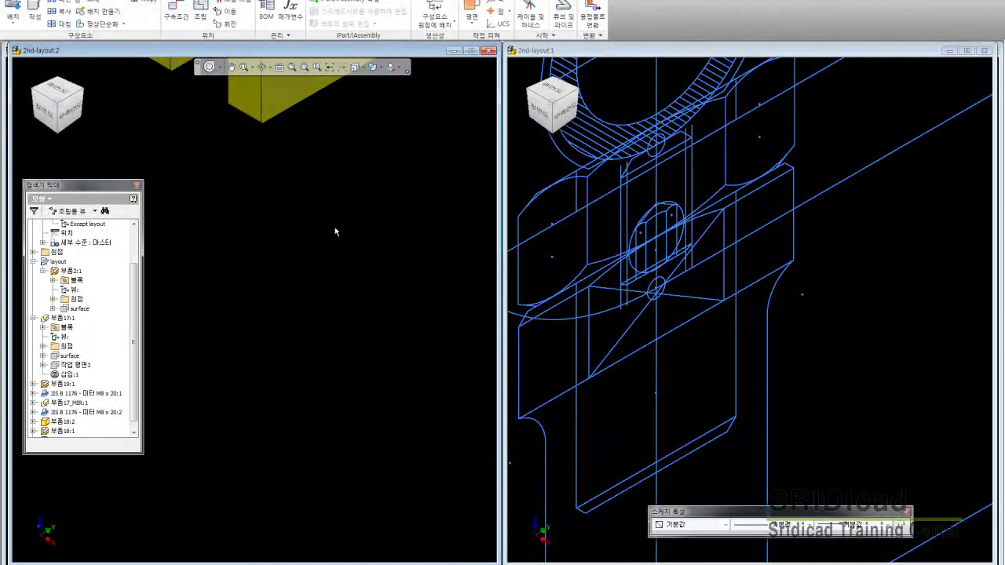
- Pan and zoom both views to centre the bracket, then start Measure Distance in the 3D window
scroll(714, 339, down, 3)
scroll(707, 334, down, 3)
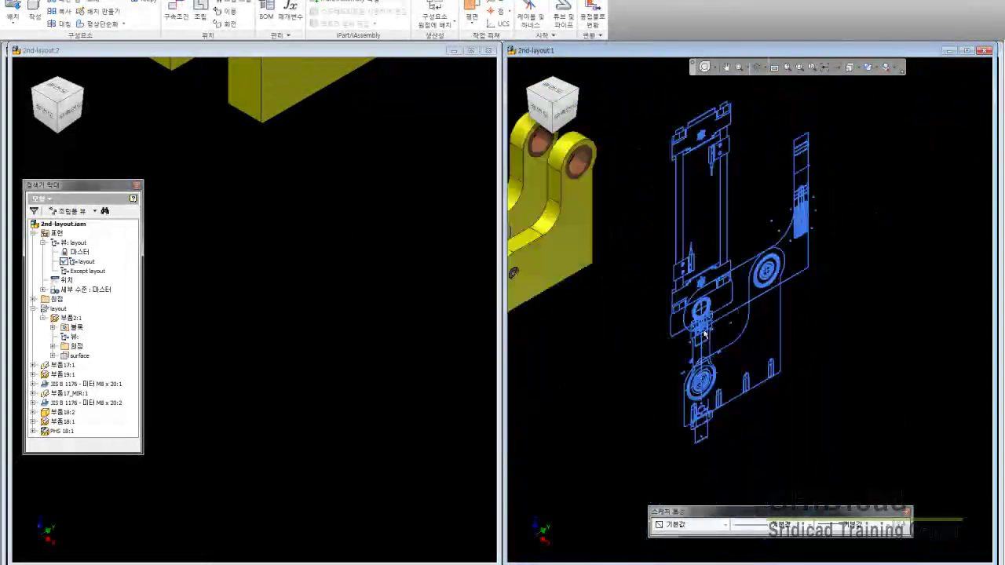
scroll(715, 298, up, 1)
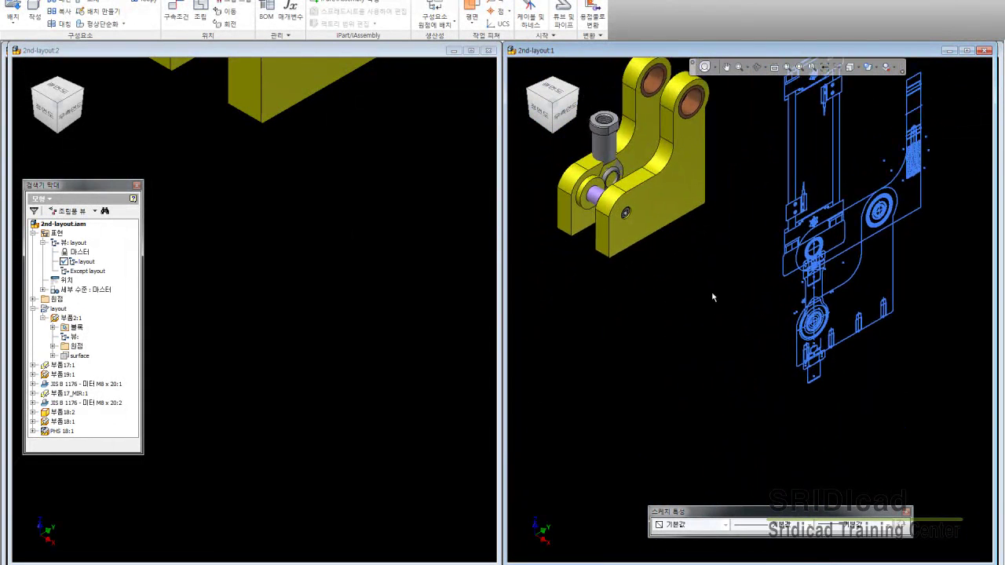
scroll(682, 285, up, 1)
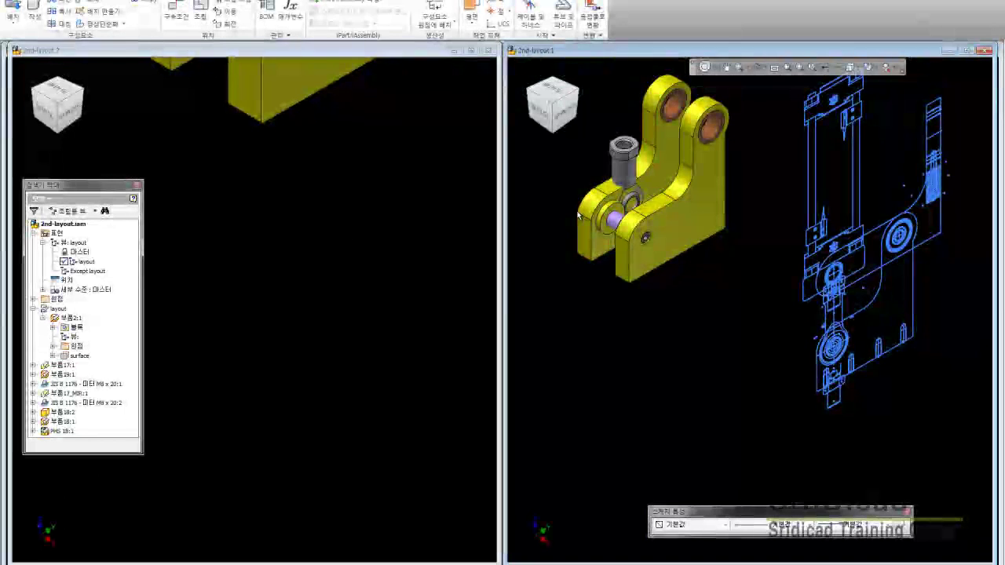
middle_drag(567, 191, 574, 211)
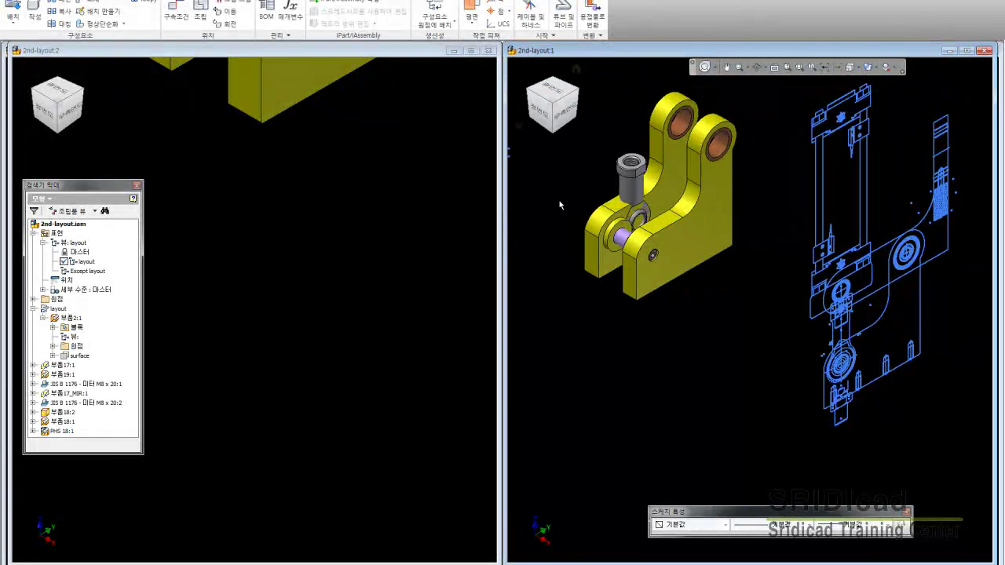
middle_drag(303, 226, 419, 260)
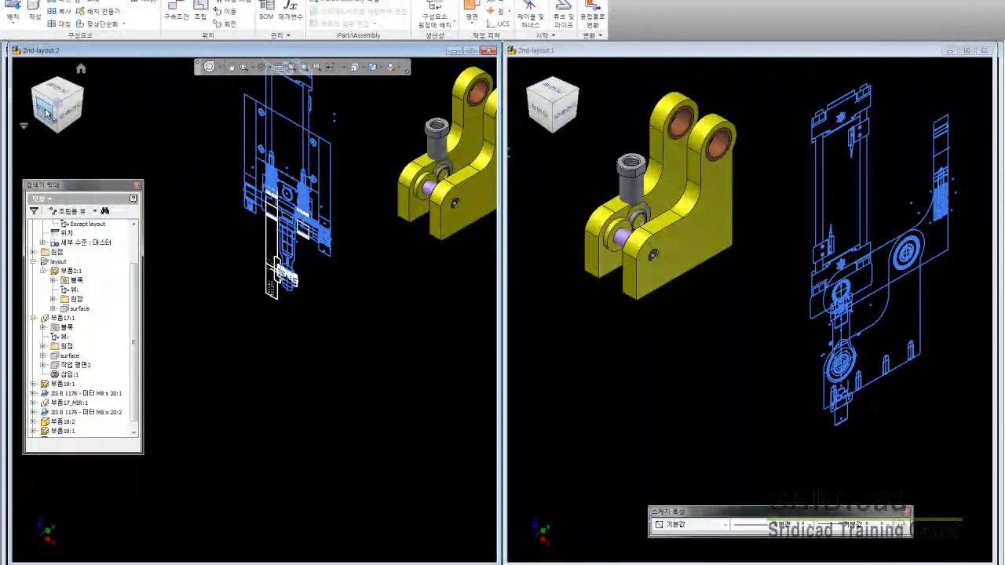
scroll(255, 349, up, 5)
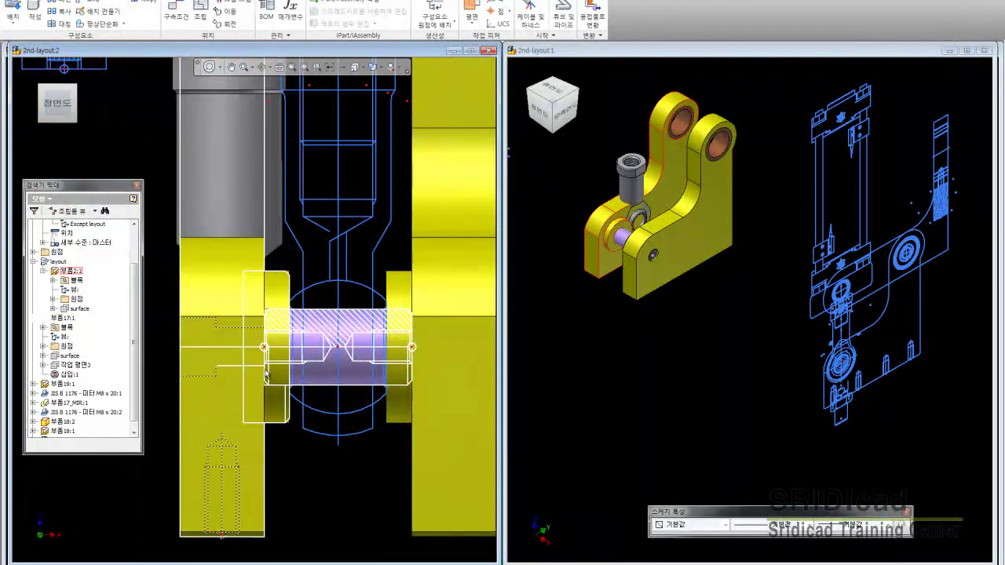
scroll(271, 372, down, 3)
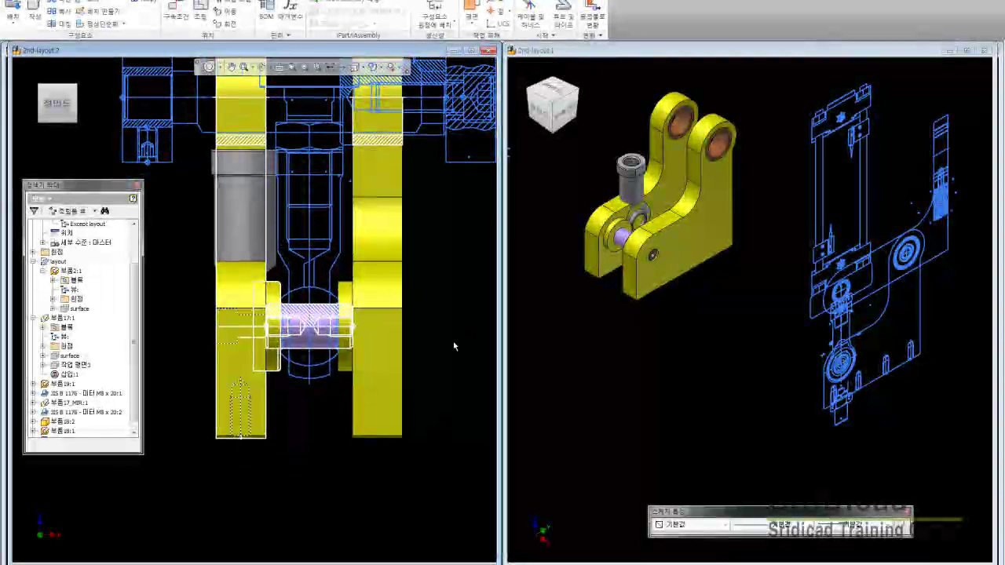
middle_drag(454, 346, 469, 299)
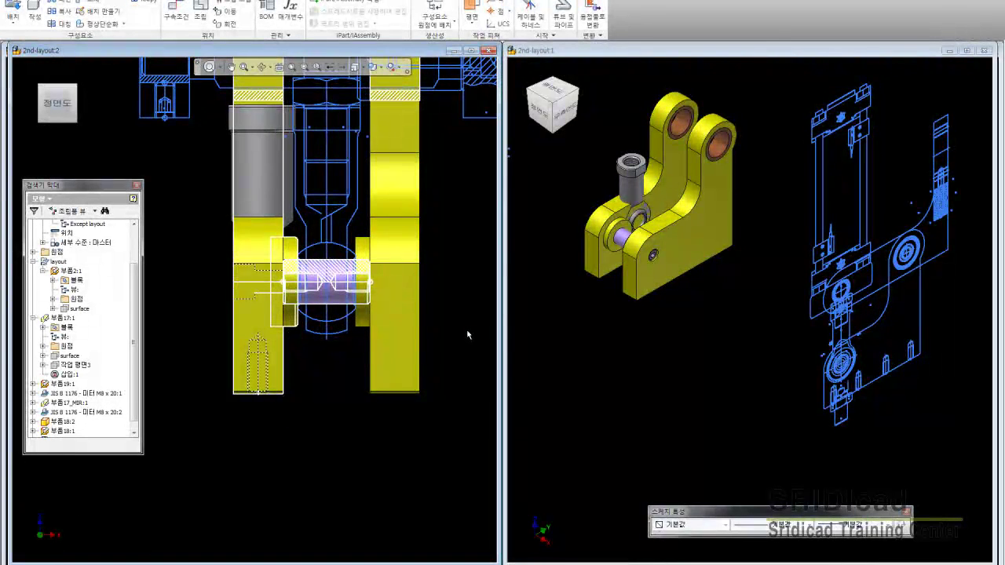
click(631, 223)
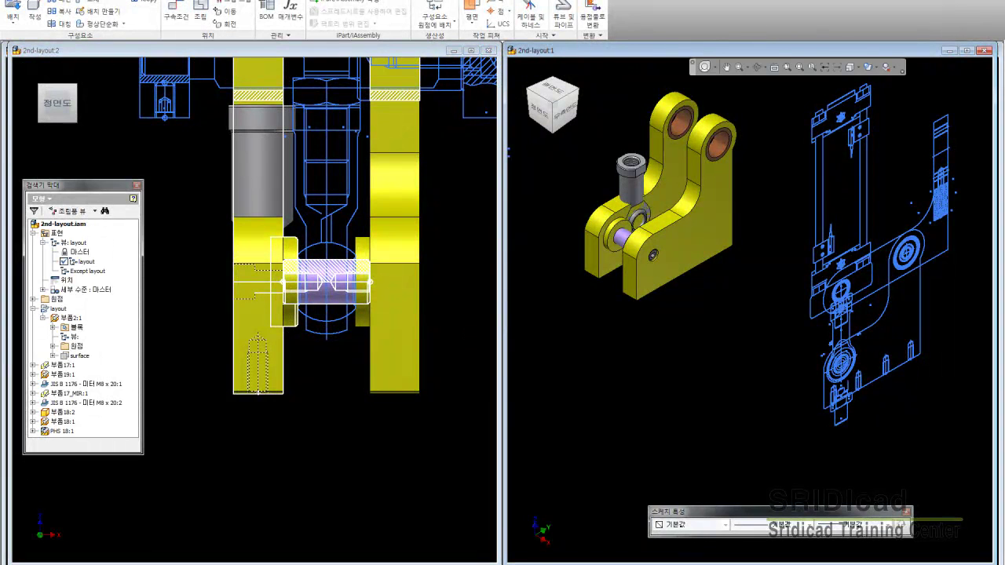
key(m)
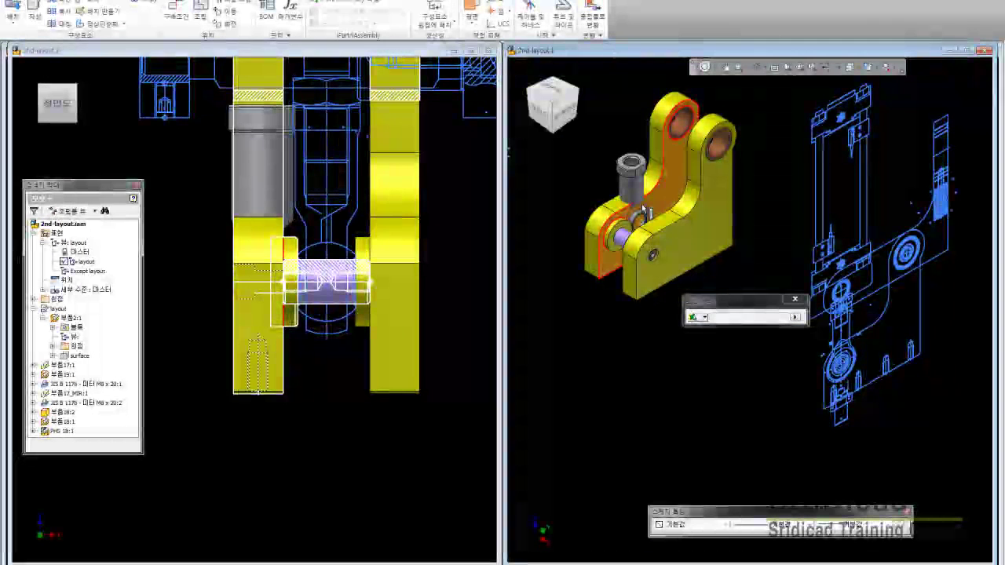
- Measure the 25.75 mm offset from the hole to a reference in the front view
right_click(642, 203)
click(653, 207)
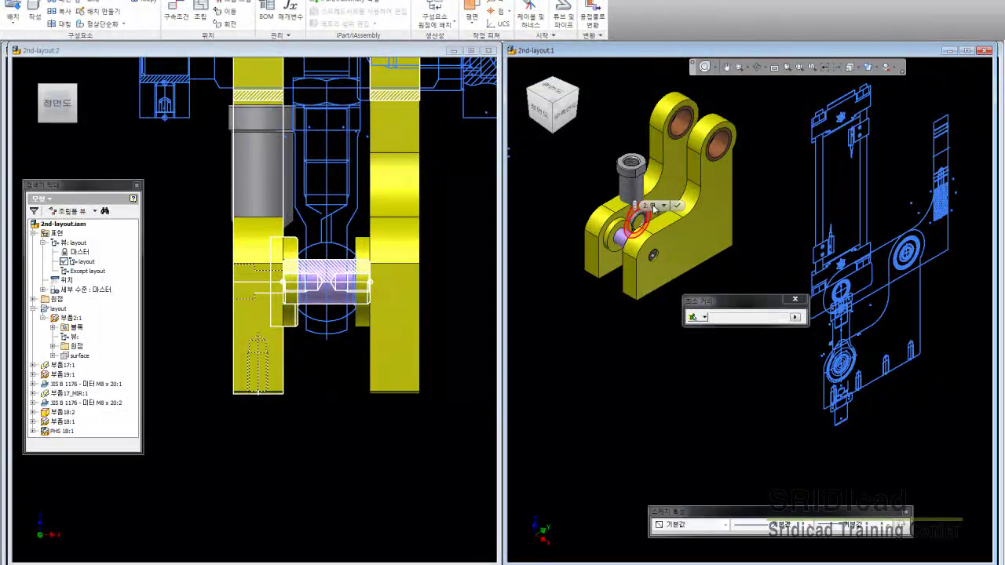
click(676, 207)
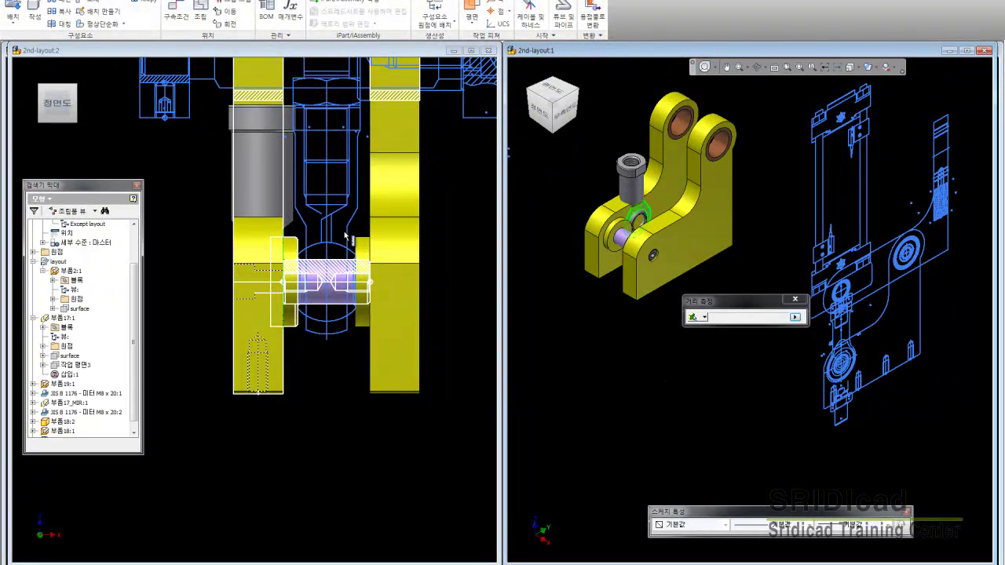
click(350, 239)
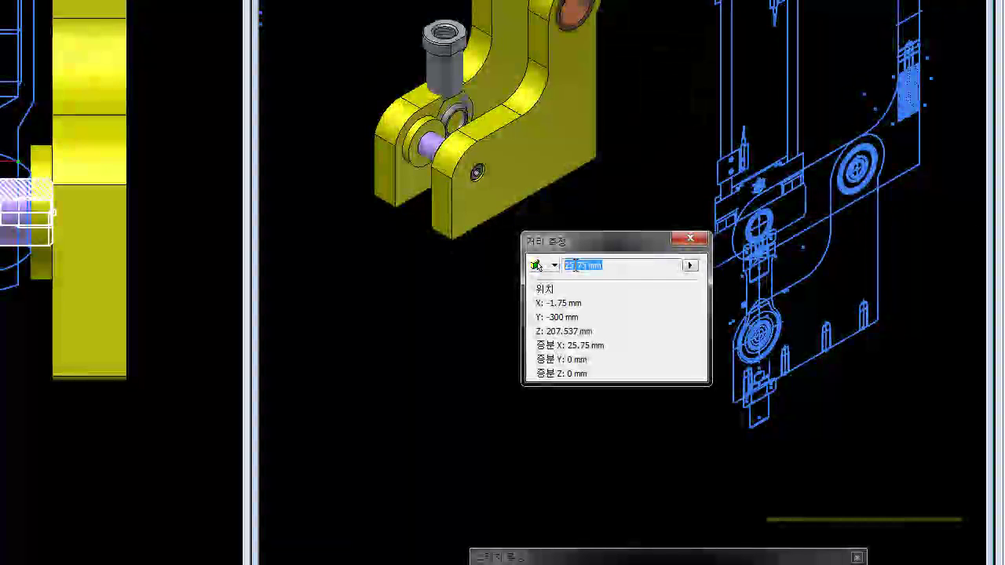
right_click(621, 265)
click(616, 316)
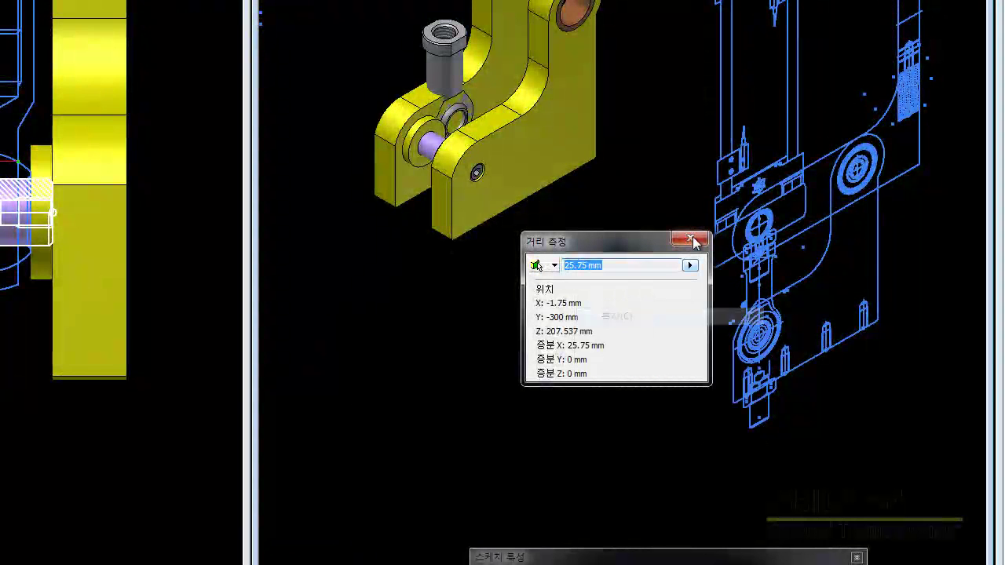
click(692, 238)
- Slide the grey cylinder down along its axis into the bracket slot and finish the move
click(438, 56)
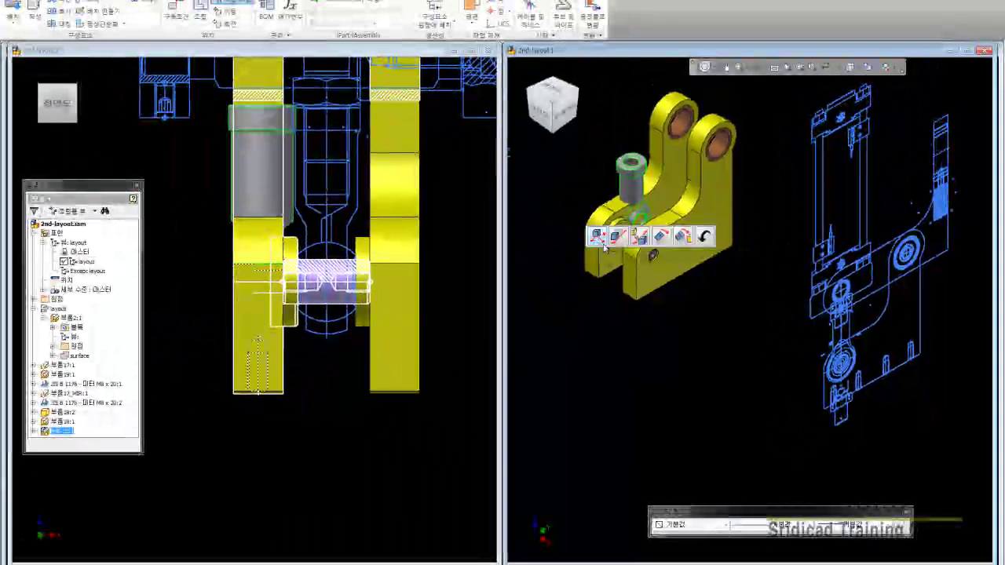
click(603, 243)
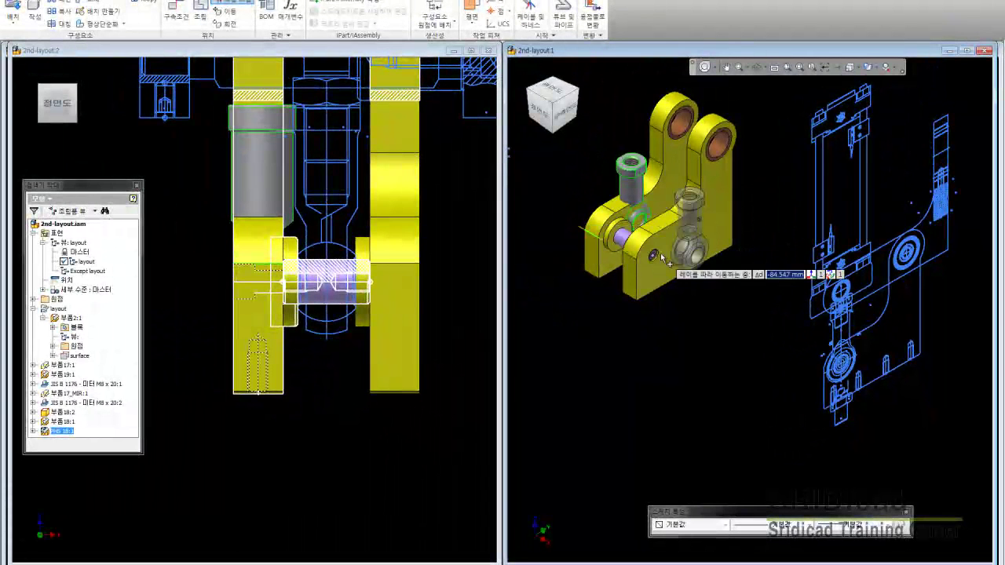
key(Return)
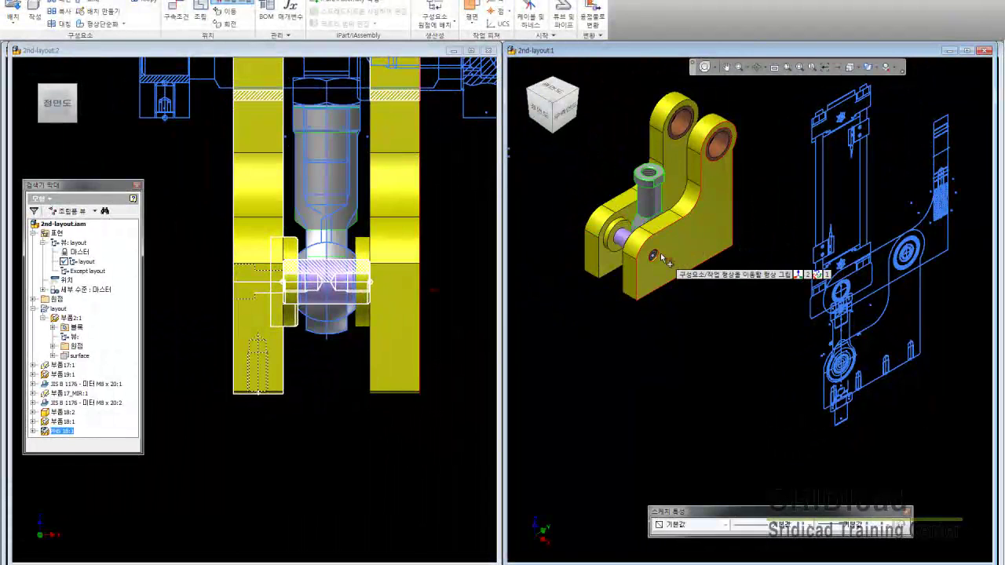
right_click(582, 343)
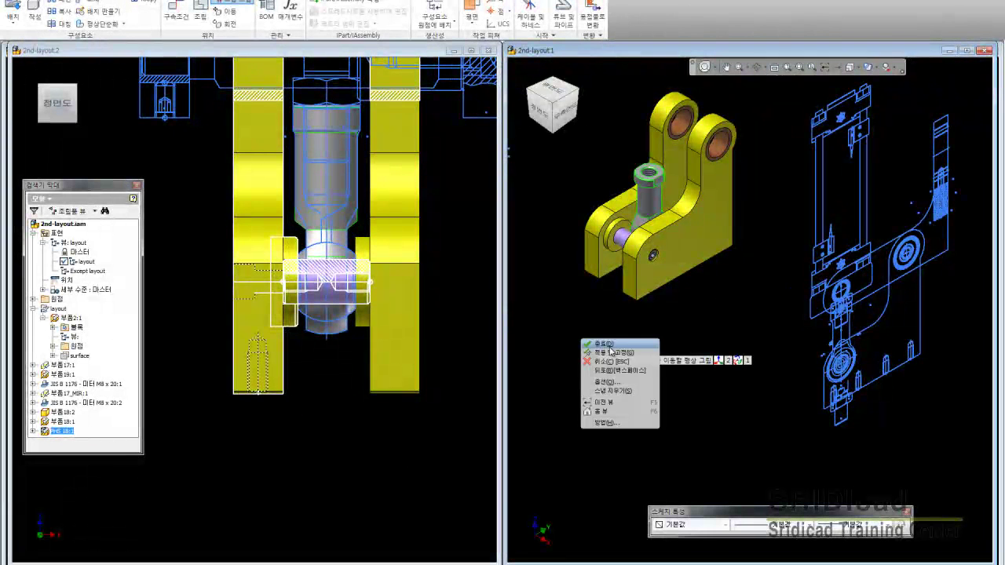
click(610, 354)
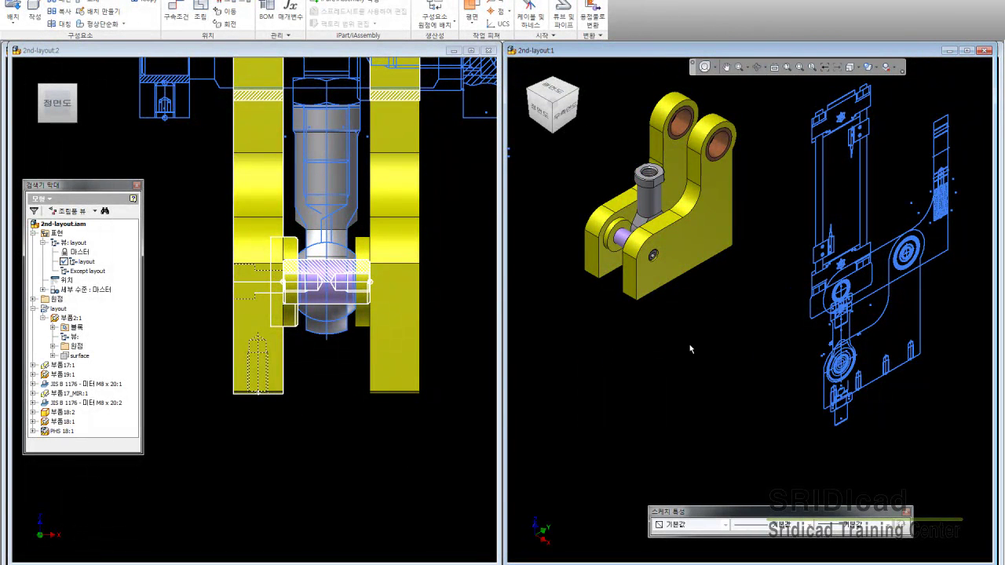
click(564, 111)
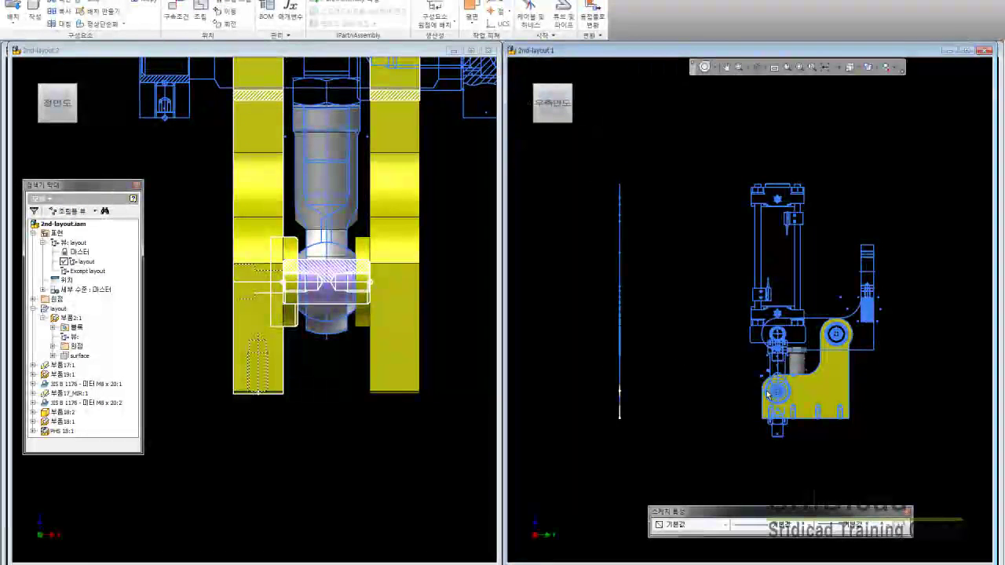
scroll(768, 395, down, 5)
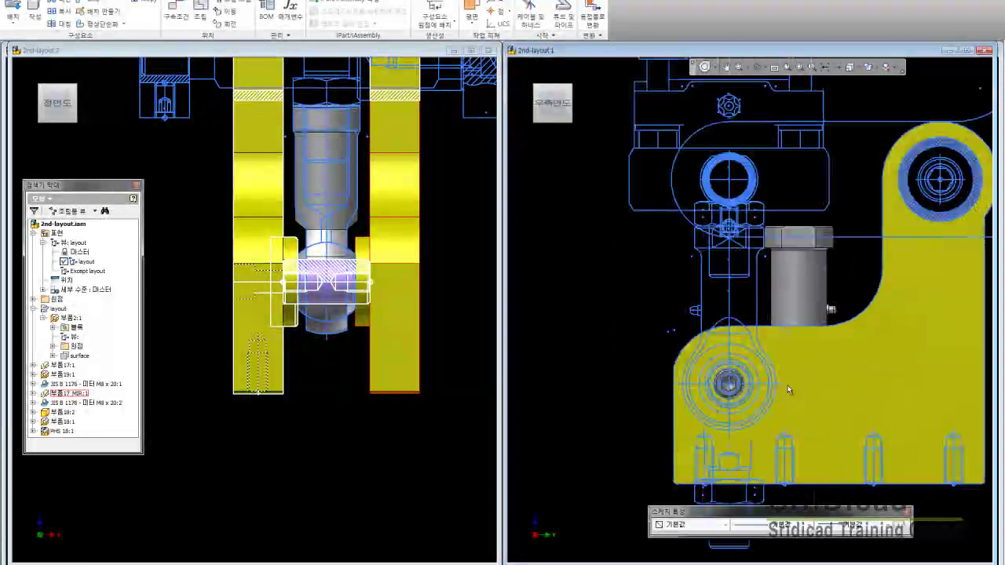
click(538, 90)
scroll(745, 358, down, 2)
scroll(745, 358, down, 2)
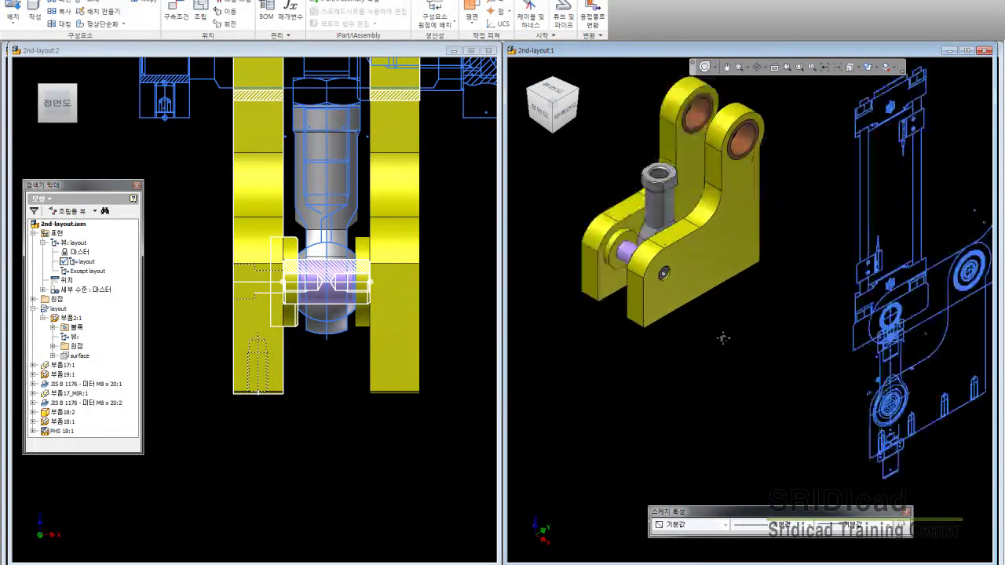
scroll(744, 358, down, 2)
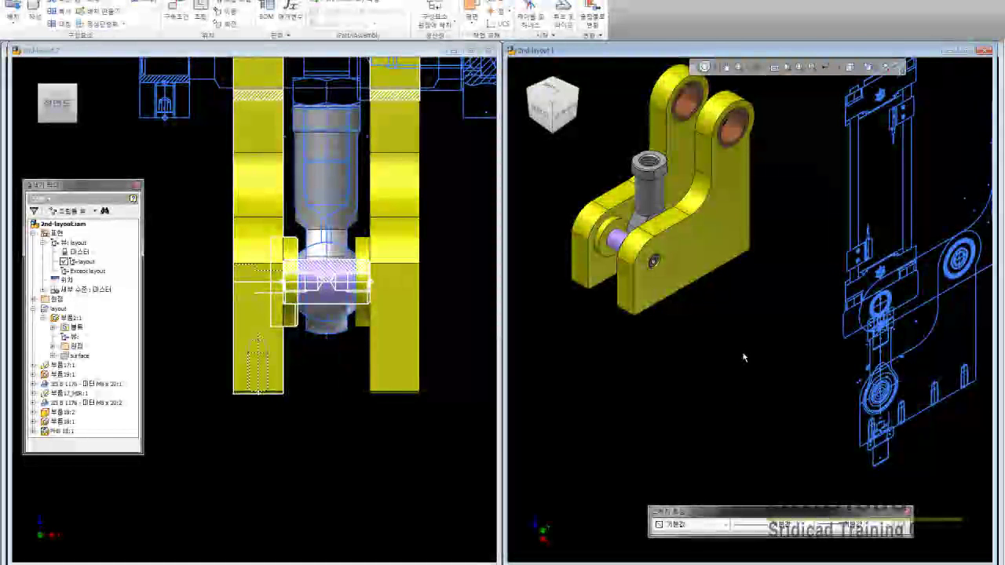
scroll(744, 358, down, 1)
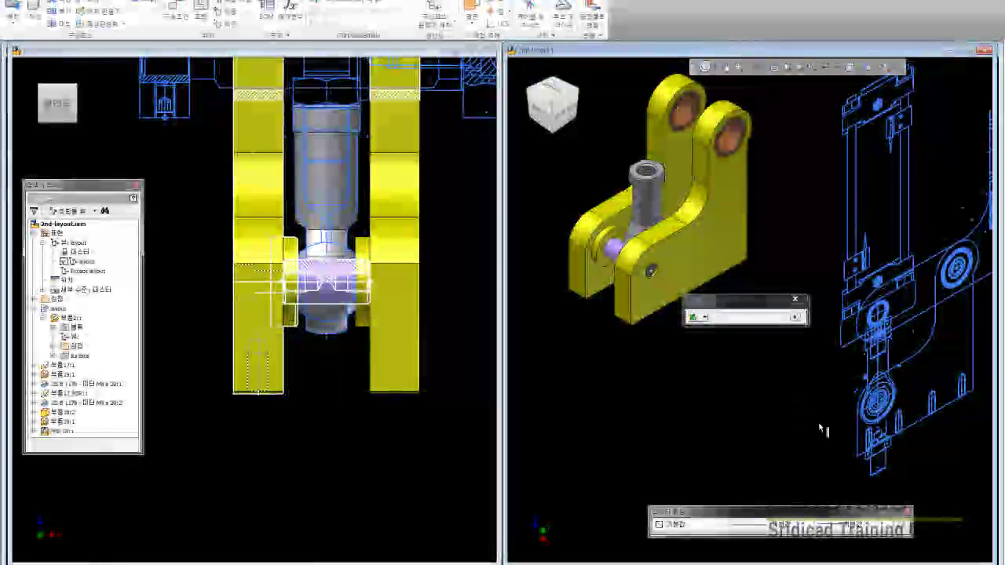
click(863, 434)
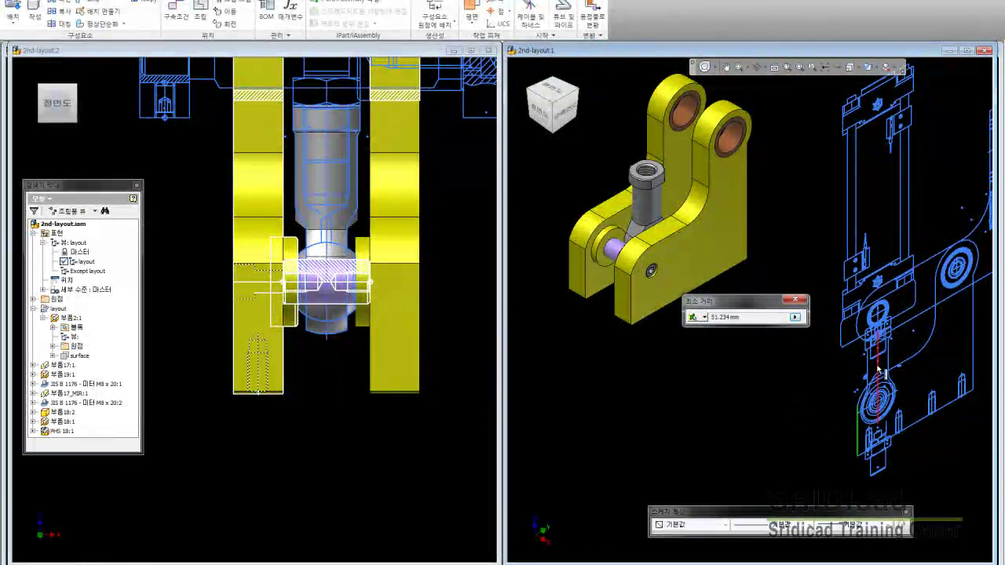
click(877, 370)
click(794, 300)
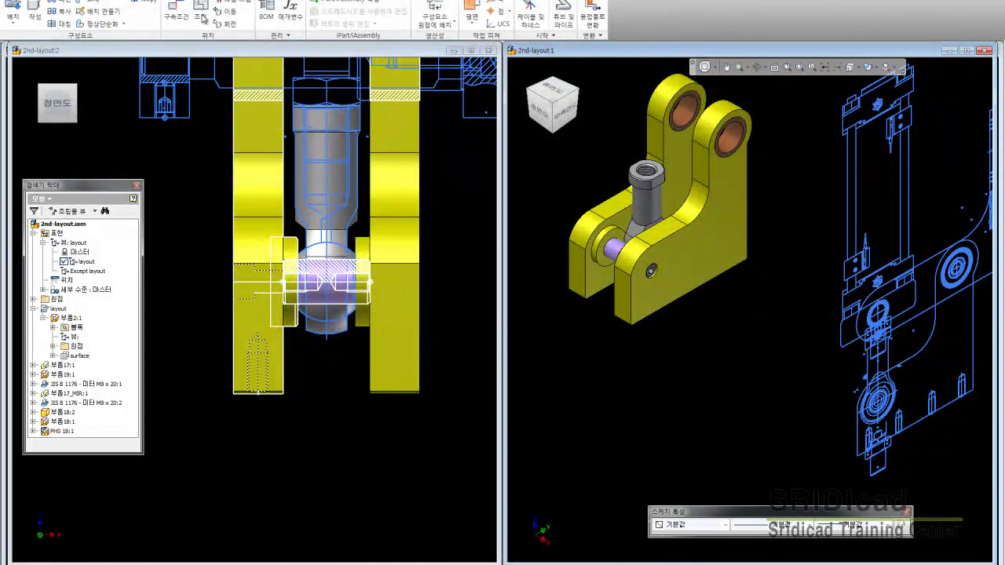
click(624, 299)
click(642, 176)
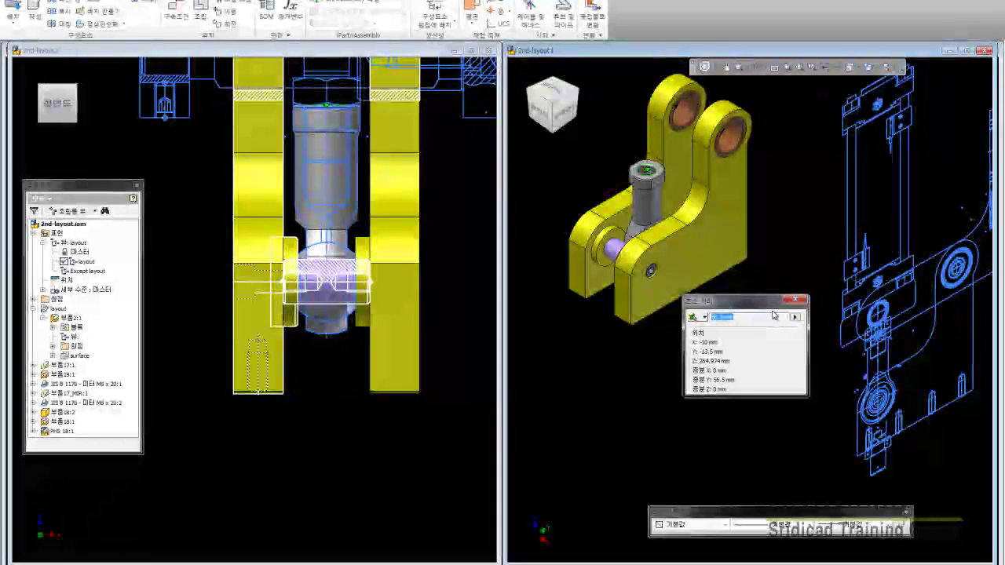
click(796, 300)
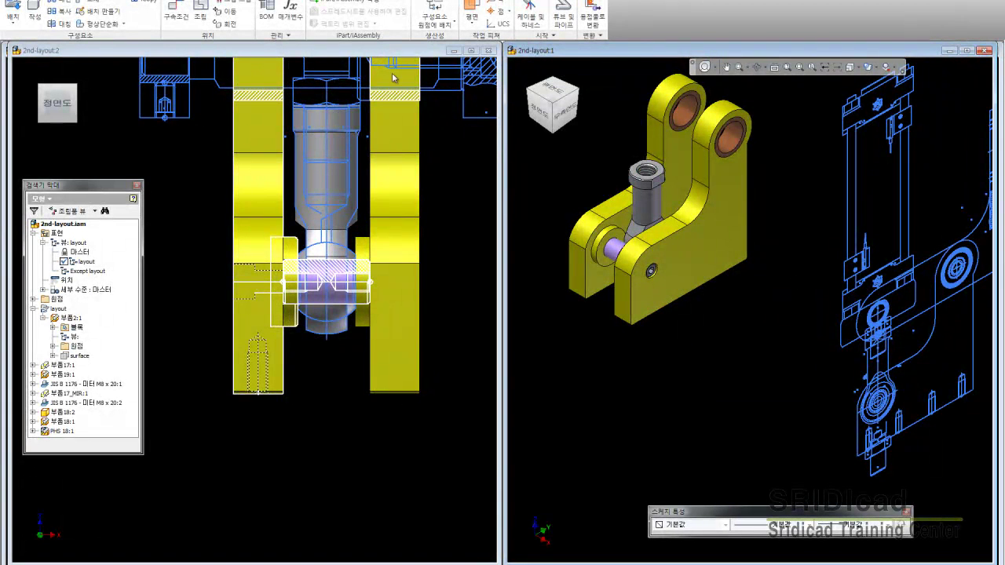
- Move the grey cylinder -25 mm along a line toward the bracket's front
click(656, 185)
click(237, 3)
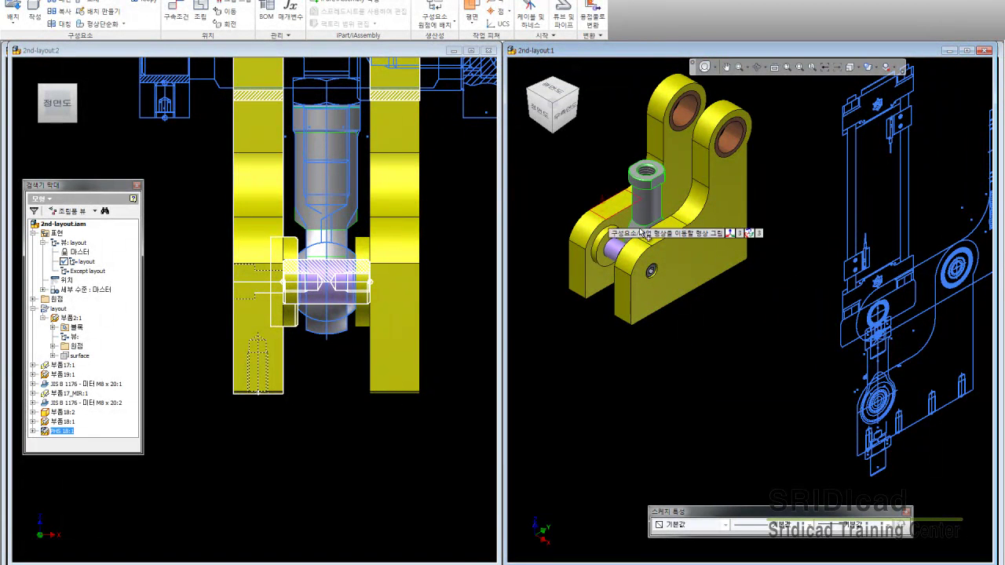
click(657, 241)
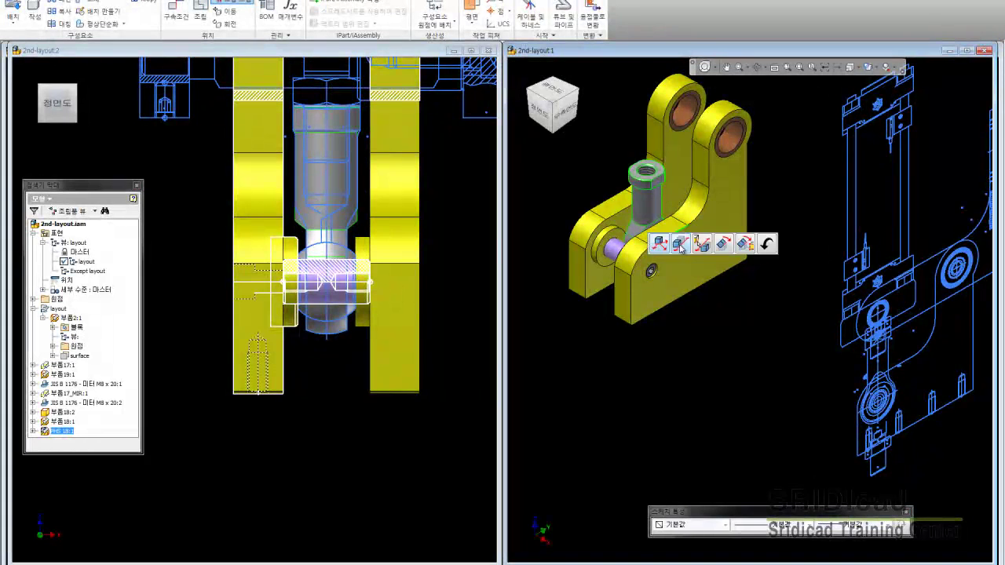
drag(657, 241, 573, 261)
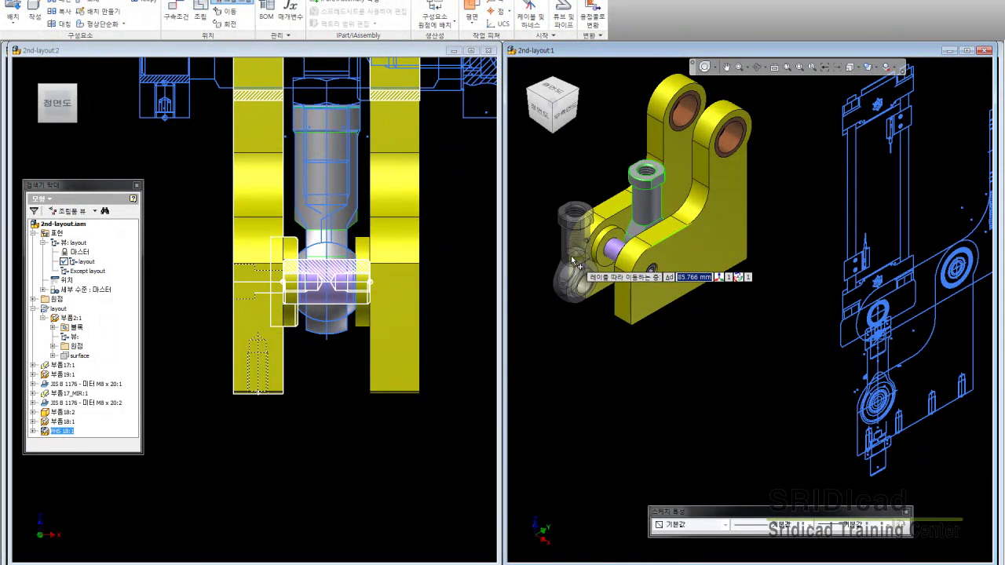
text(-25)
key(Return)
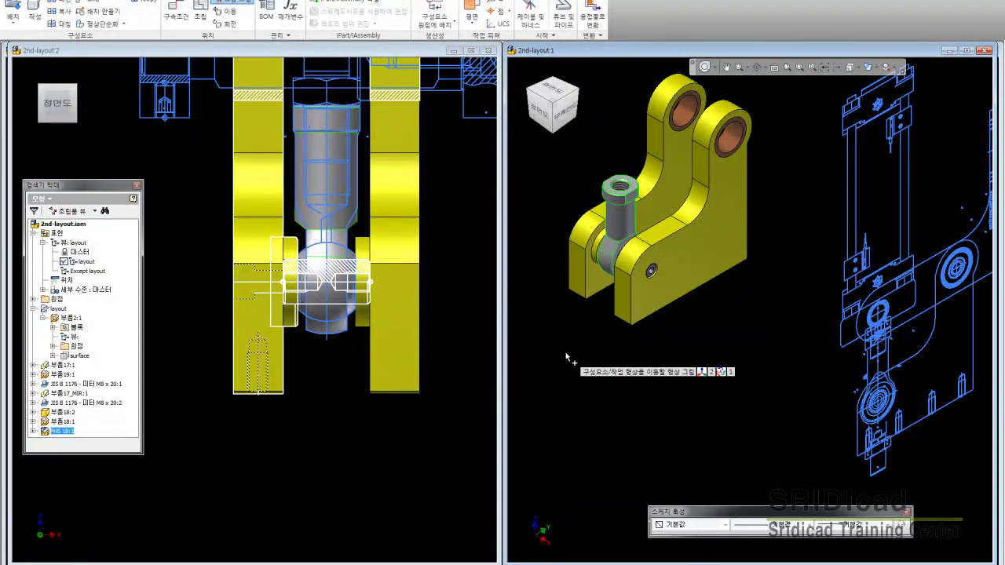
right_click(570, 357)
click(587, 362)
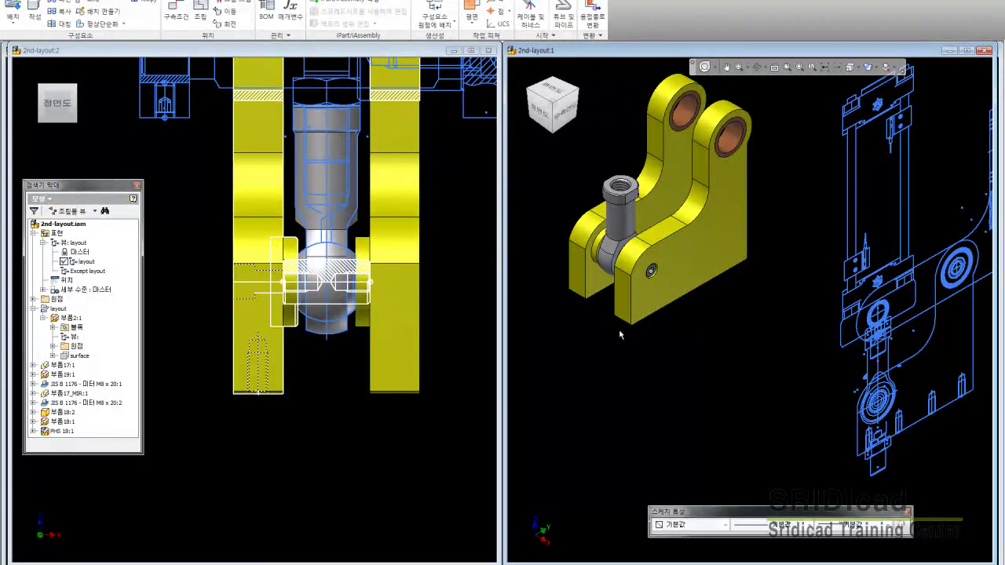
- Pan and zoom the front layout view to show more of the layout
middle_drag(620, 335, 634, 395)
click(472, 280)
mouse_move(432, 174)
middle_down()
mouse_move(406, 287)
mouse_move(384, 311)
middle_up()
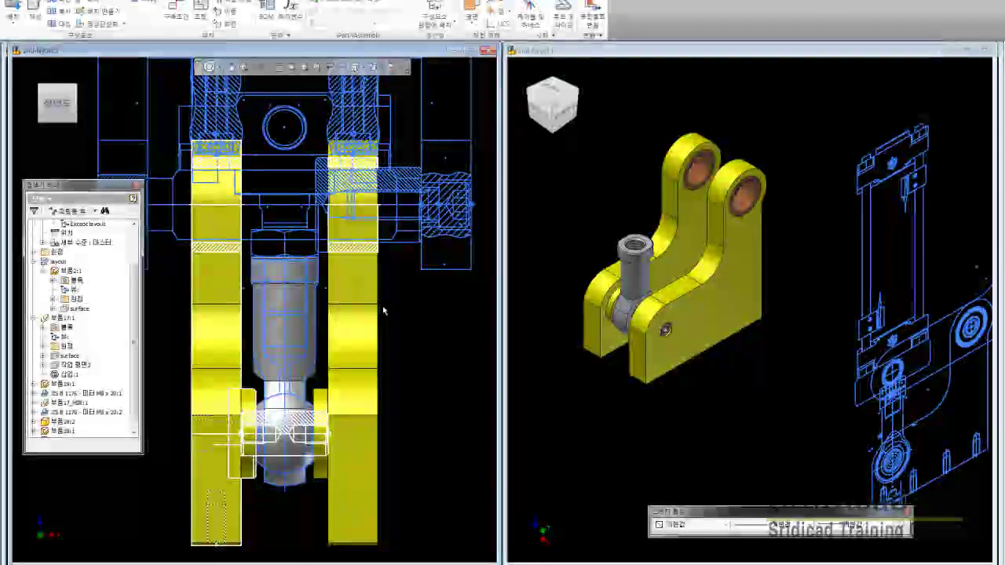
scroll(383, 312, down, 2)
scroll(388, 325, down, 2)
scroll(397, 338, down, 2)
scroll(396, 338, down, 2)
scroll(424, 306, up, 3)
scroll(450, 283, up, 1)
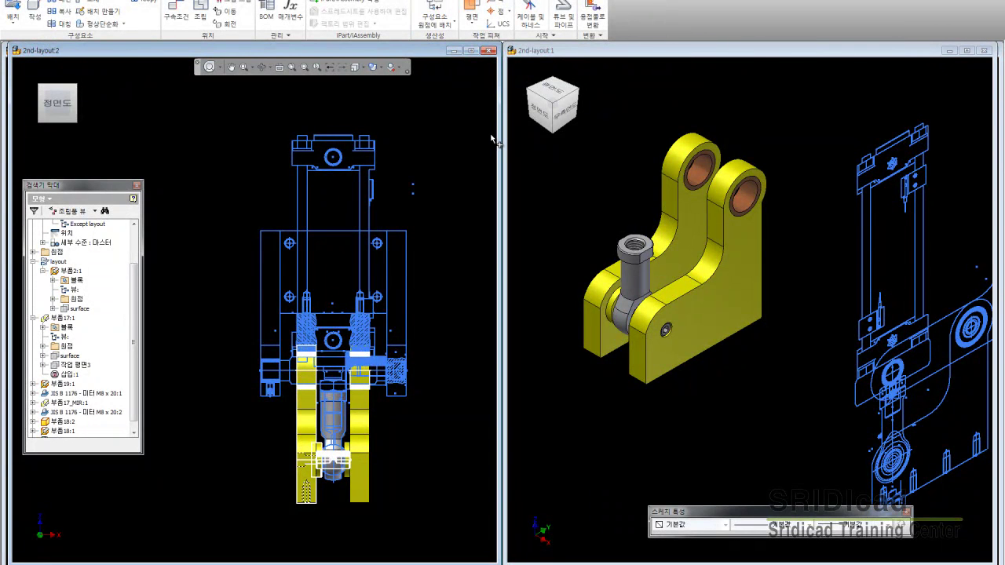
- Place the CDA2T63-125-M9B-XC30 cylinder from ReExported File > Received file into the bracket assembly
click(333, 397)
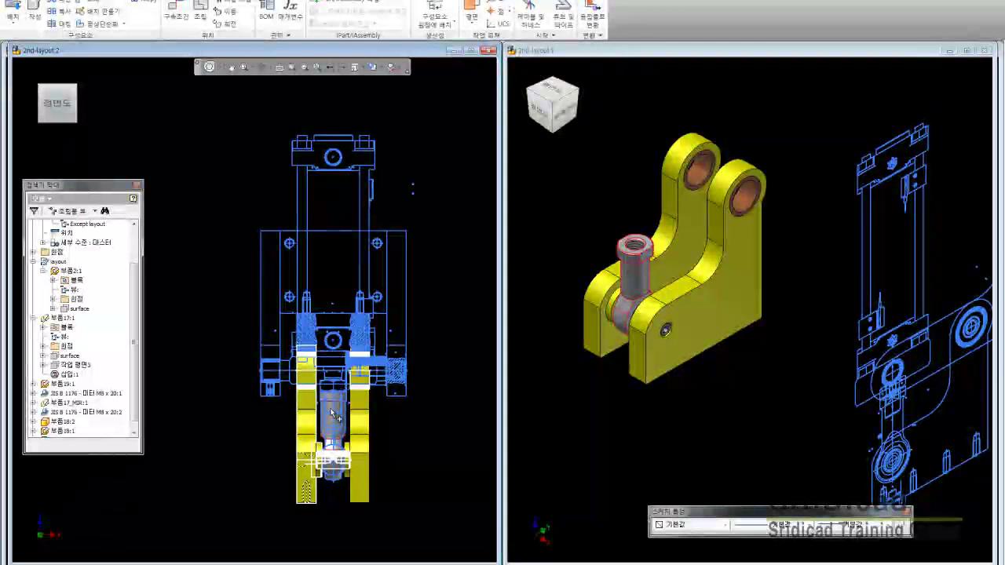
key(ctrl+h)
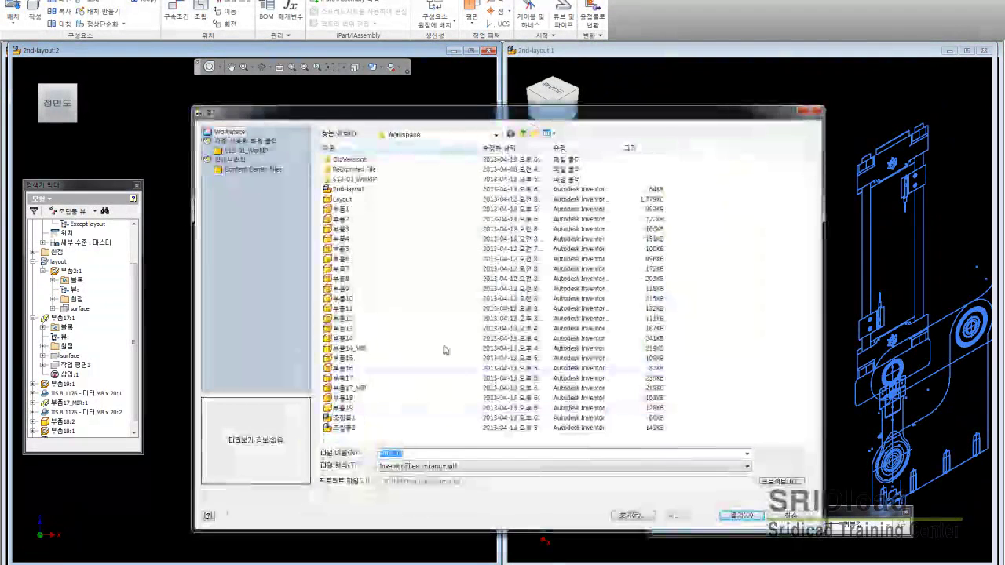
double_click(354, 179)
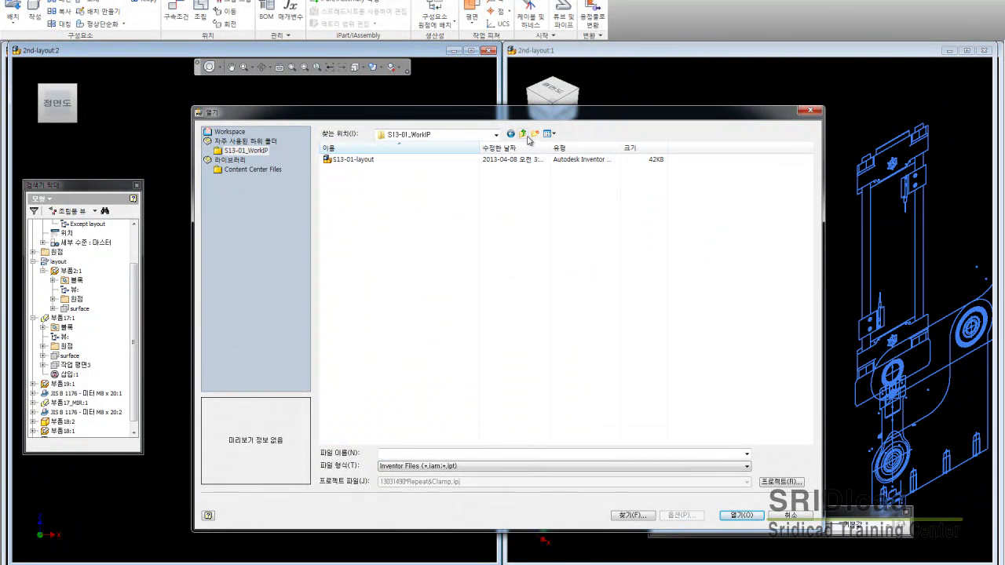
click(522, 134)
double_click(369, 168)
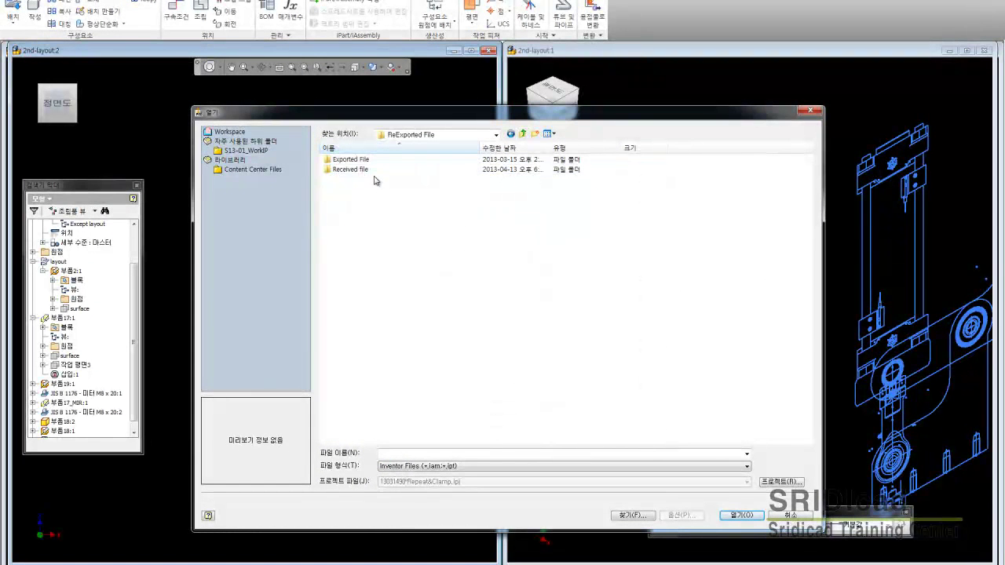
click(359, 170)
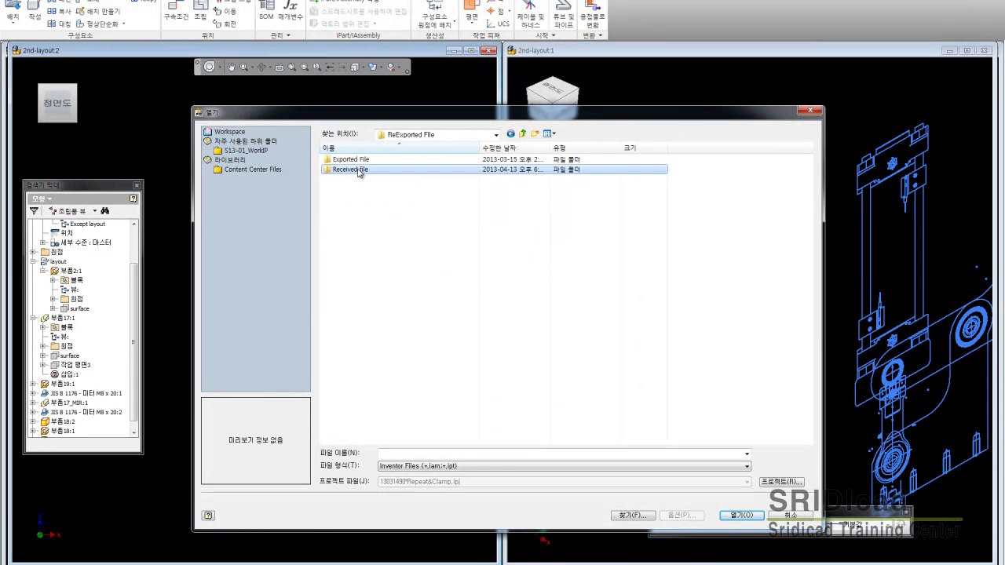
double_click(358, 170)
click(399, 172)
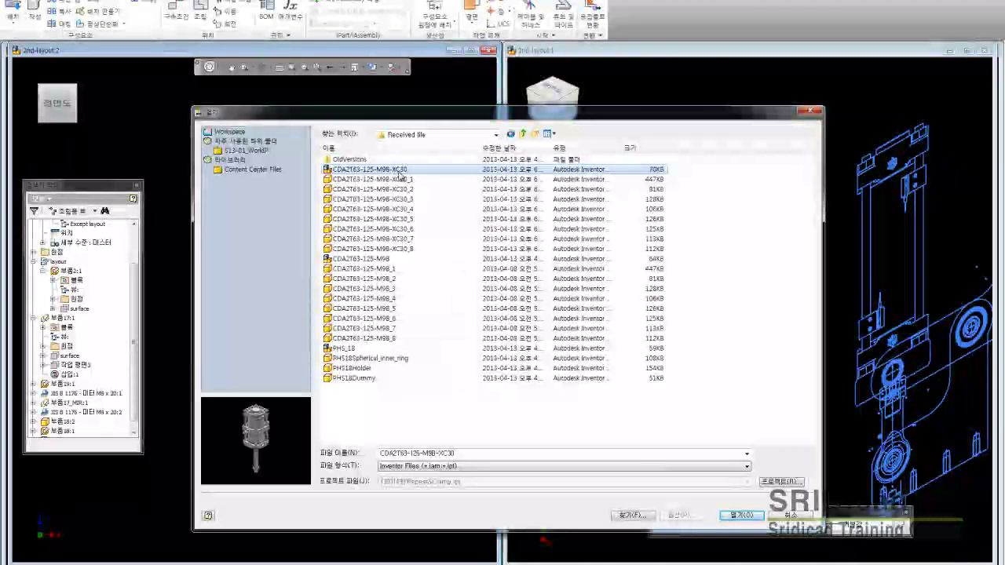
click(731, 516)
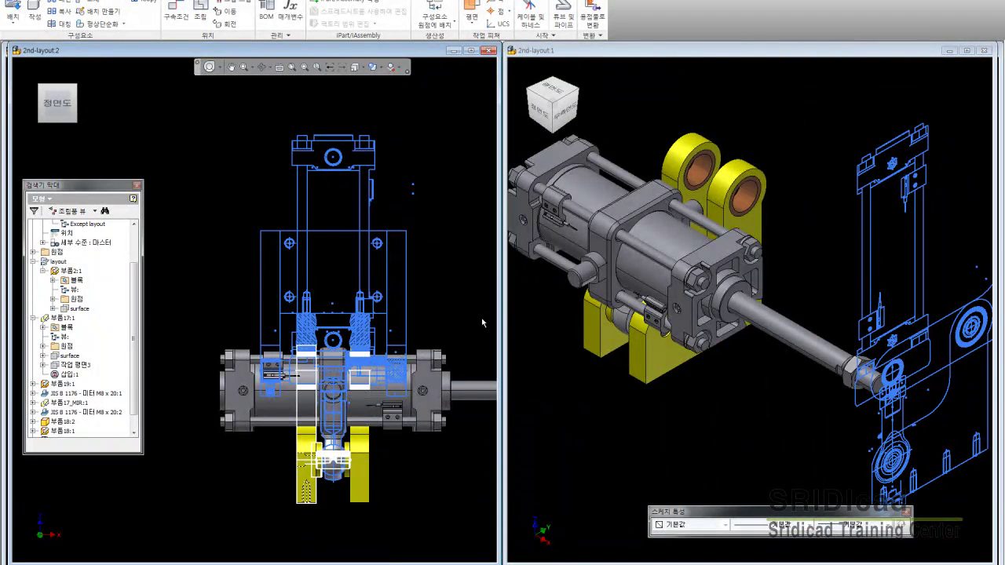
- Free-rotate the cylinder so it stands upright
click(638, 420)
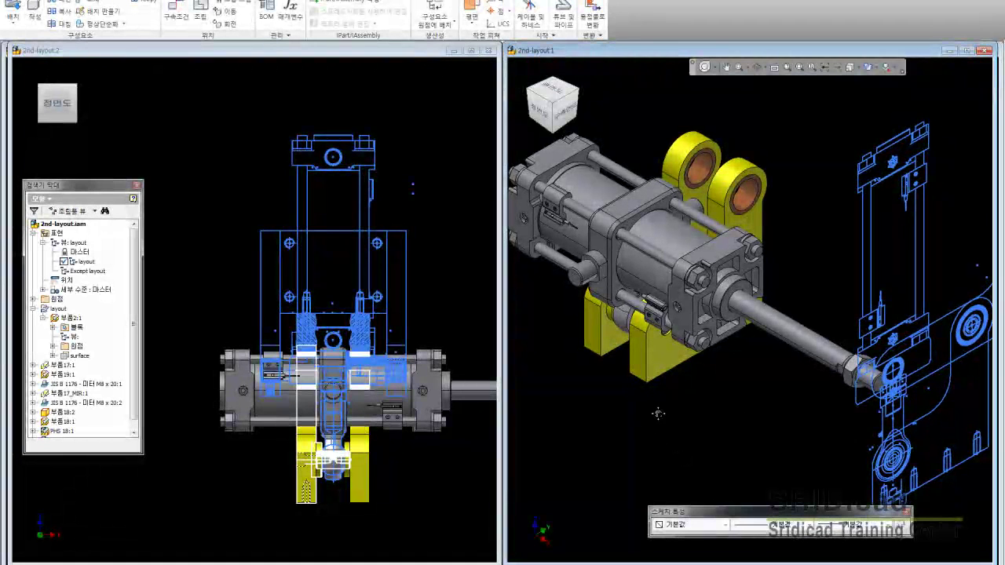
click(651, 251)
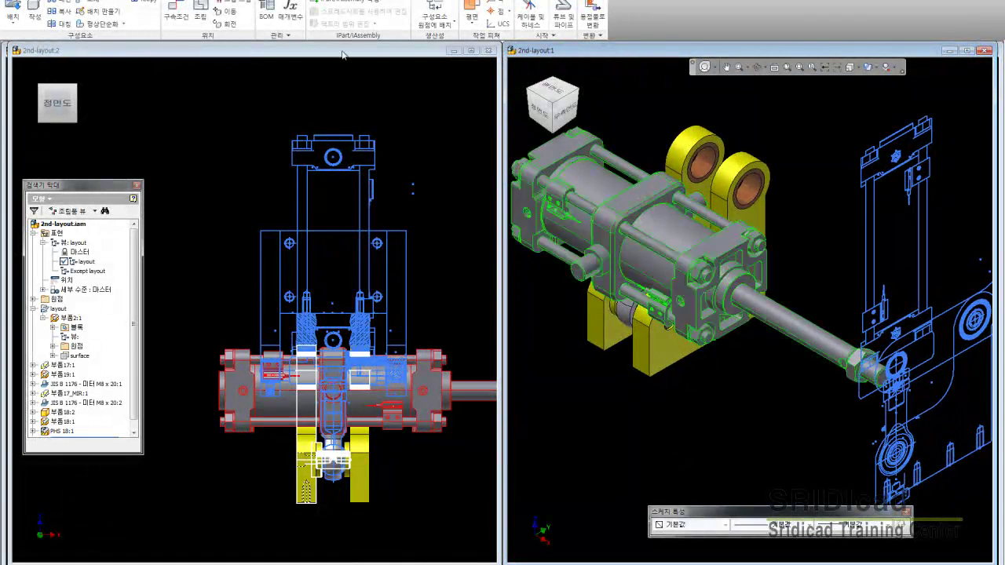
mouse_move(626, 227)
mouse_down()
mouse_move(664, 265)
mouse_move(639, 422)
mouse_move(602, 411)
mouse_up()
right_click(599, 407)
click(614, 409)
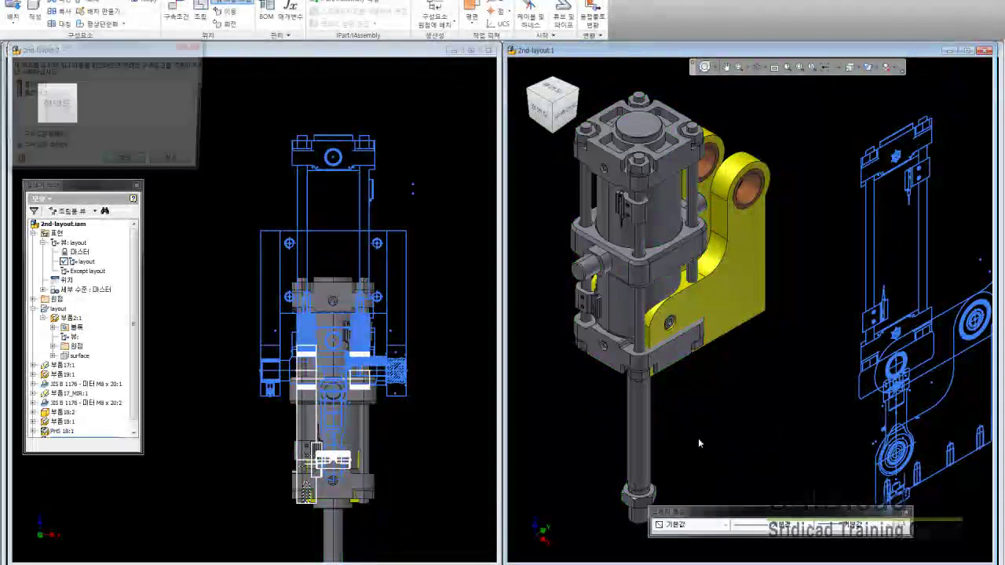
- Use Grip Snap to turn the cylinder 90° about its axis, then accept the constraint prompt
click(628, 322)
click(241, 4)
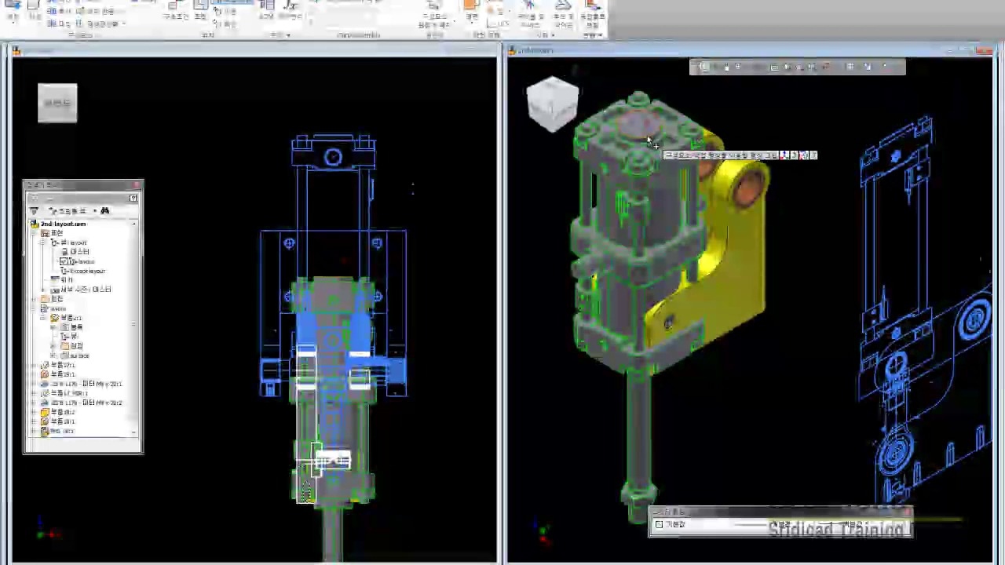
click(714, 142)
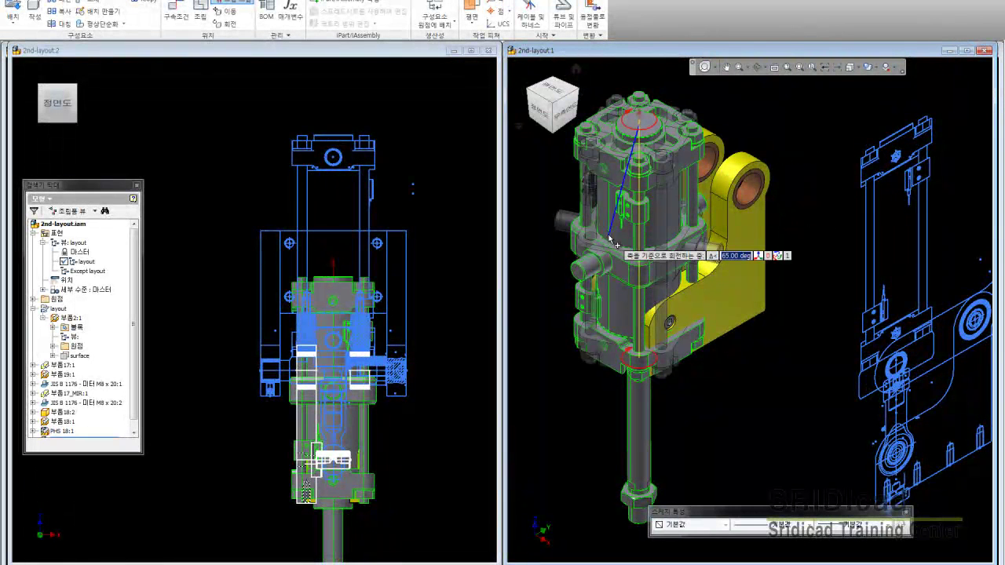
key(Return)
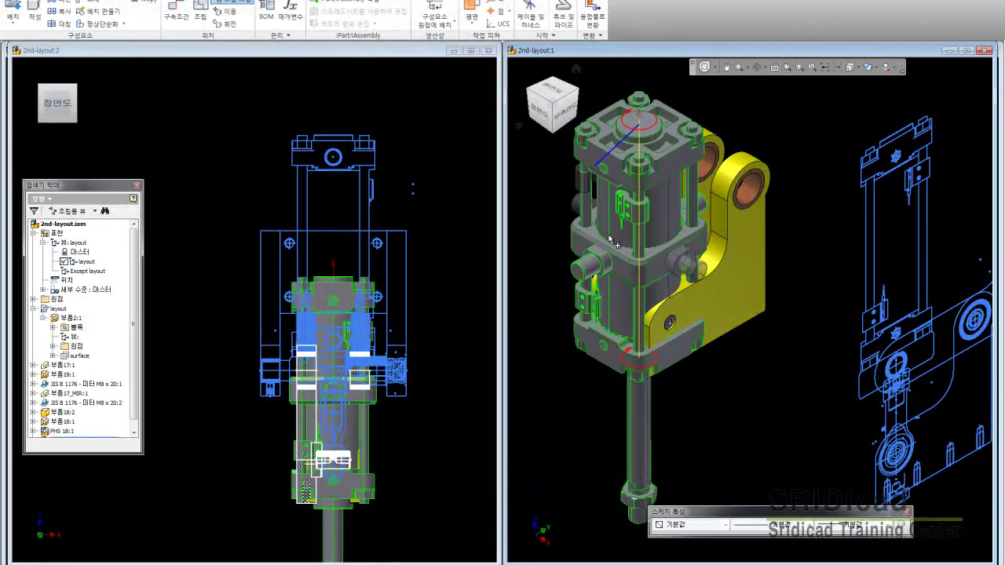
right_click(547, 188)
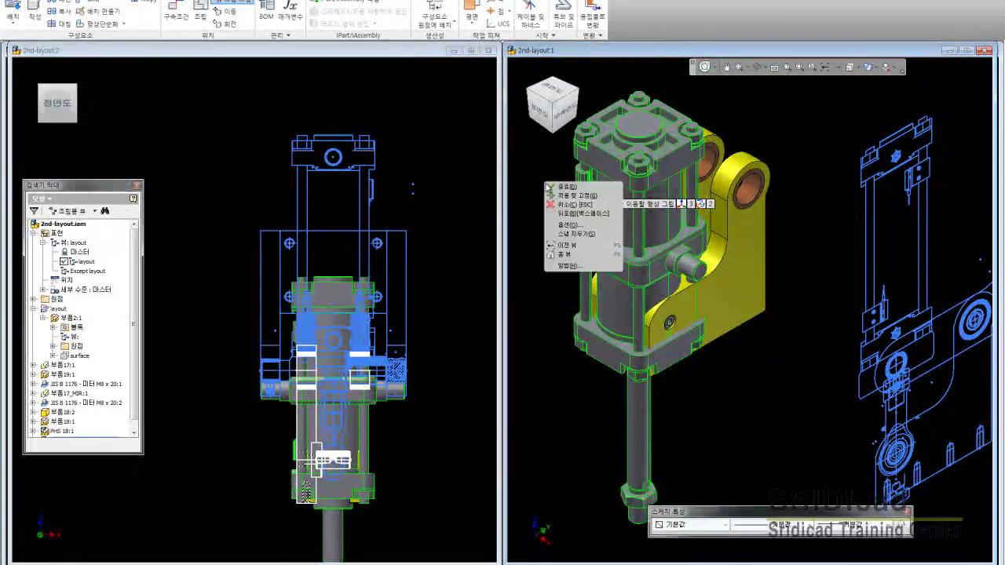
click(571, 188)
click(141, 162)
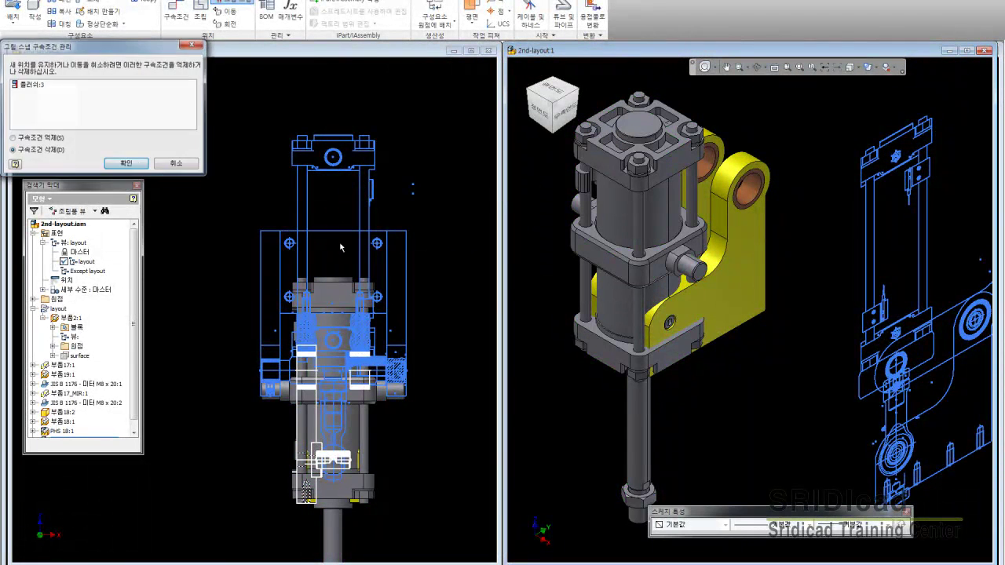
- Pan and zoom to the cylinder's lower end, return to the Home view, and start Measure Distance
middle_drag(718, 417, 685, 385)
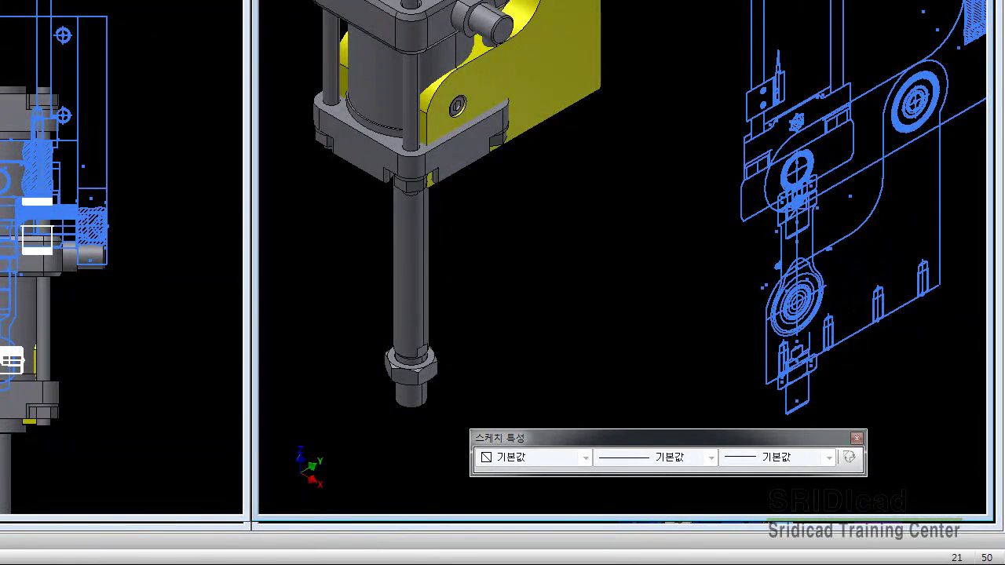
scroll(672, 12, up, 5)
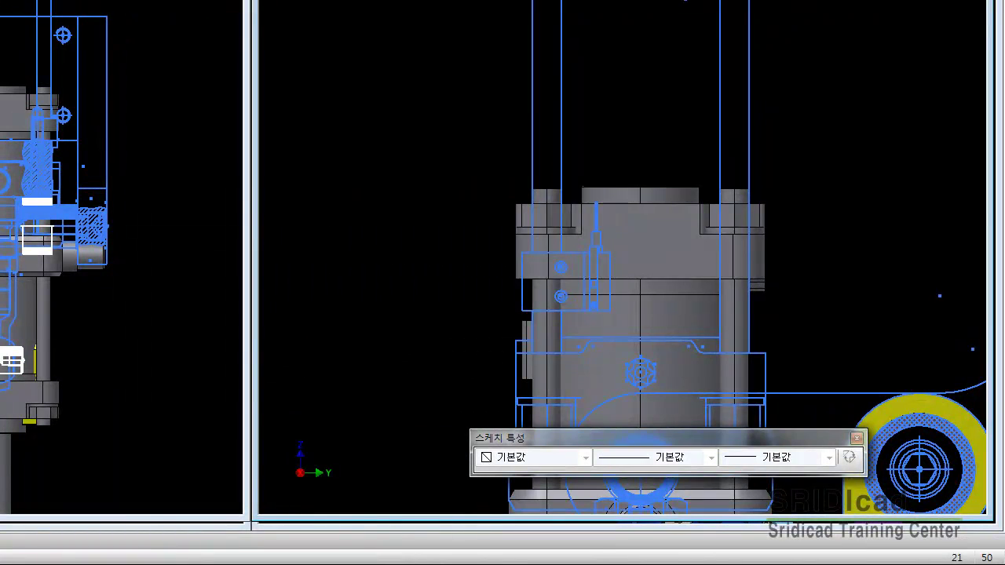
key(F6)
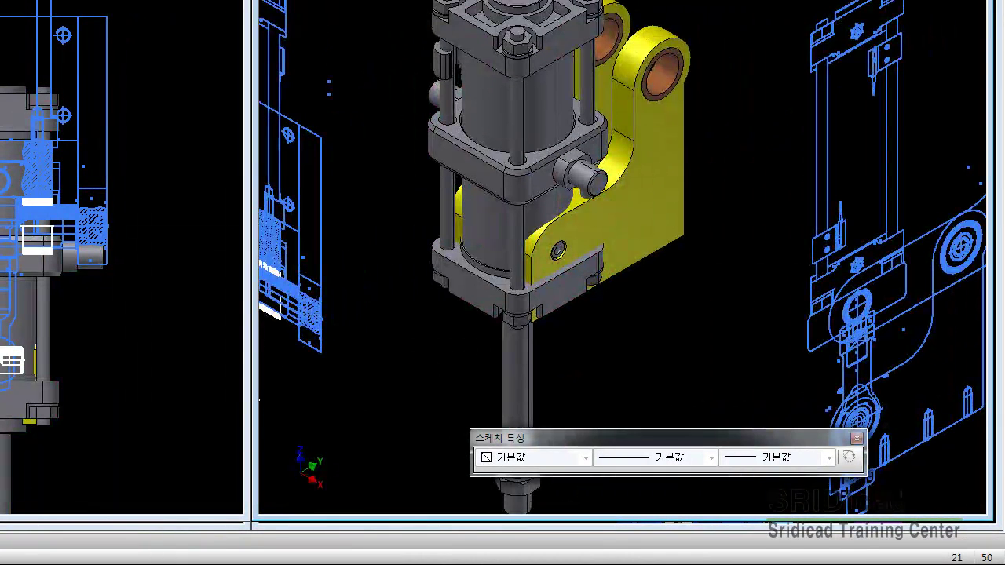
key(m)
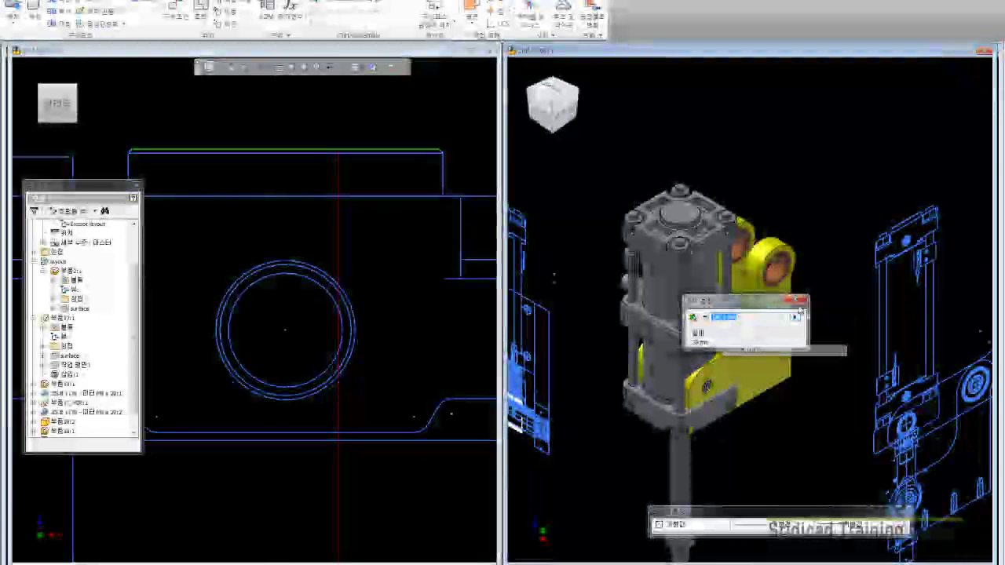
- Close the measurement, select the cylinder, and cancel the Grip Snap axis rotation
click(799, 311)
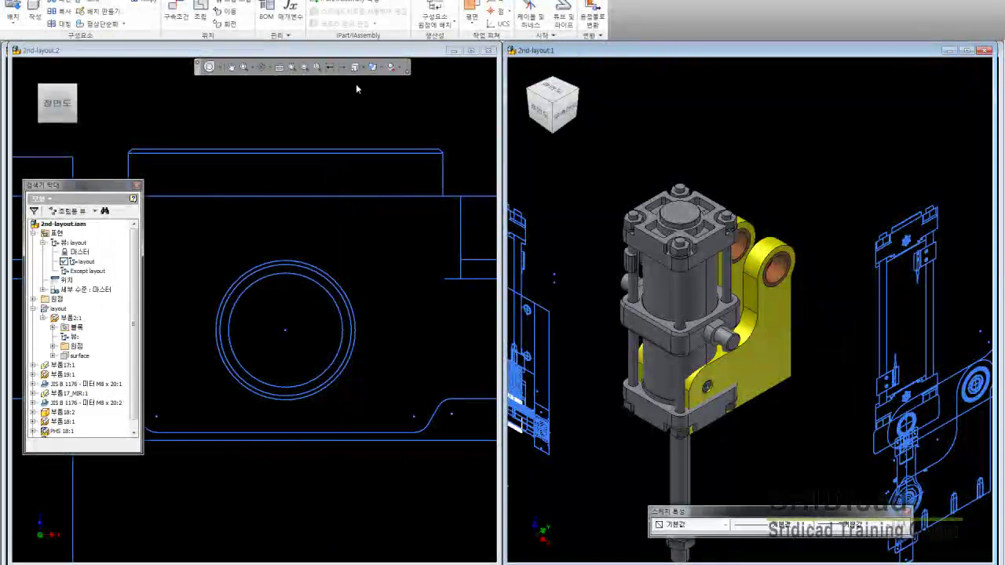
click(703, 229)
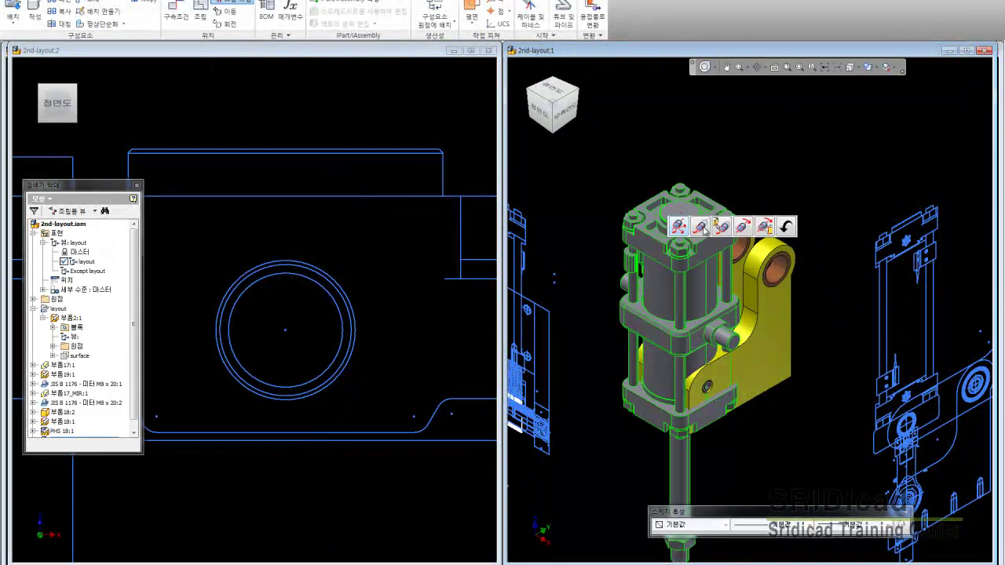
click(743, 227)
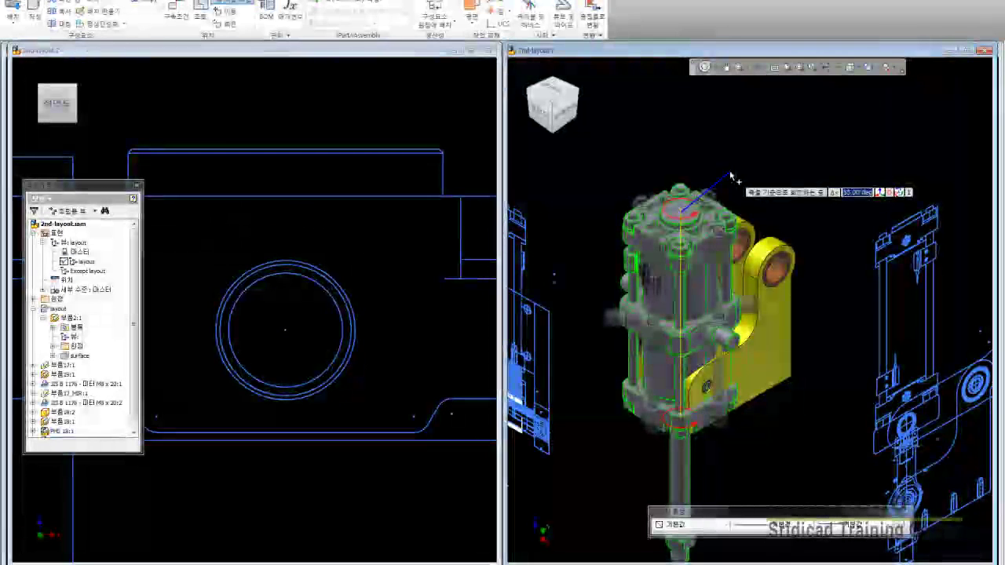
right_click(731, 176)
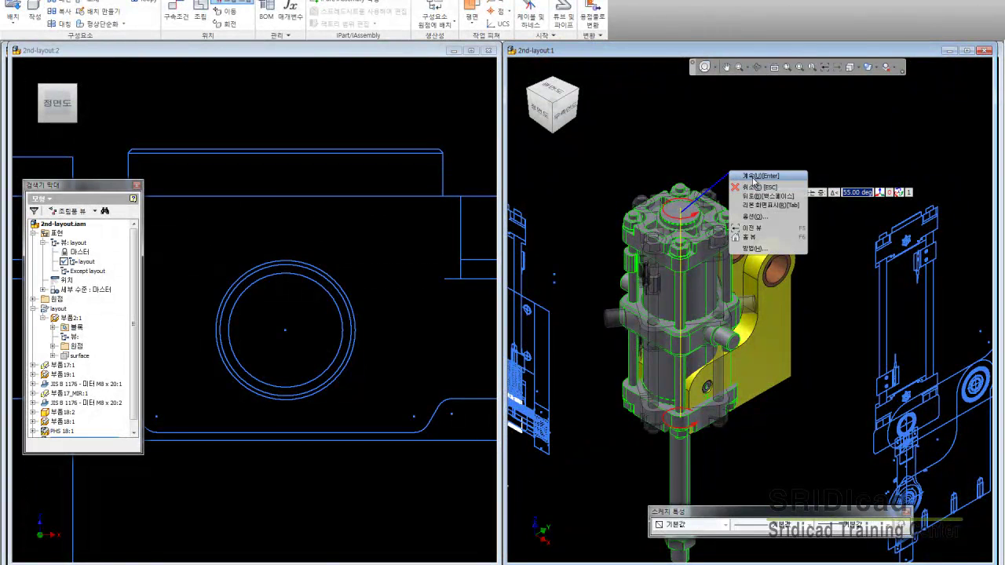
click(758, 189)
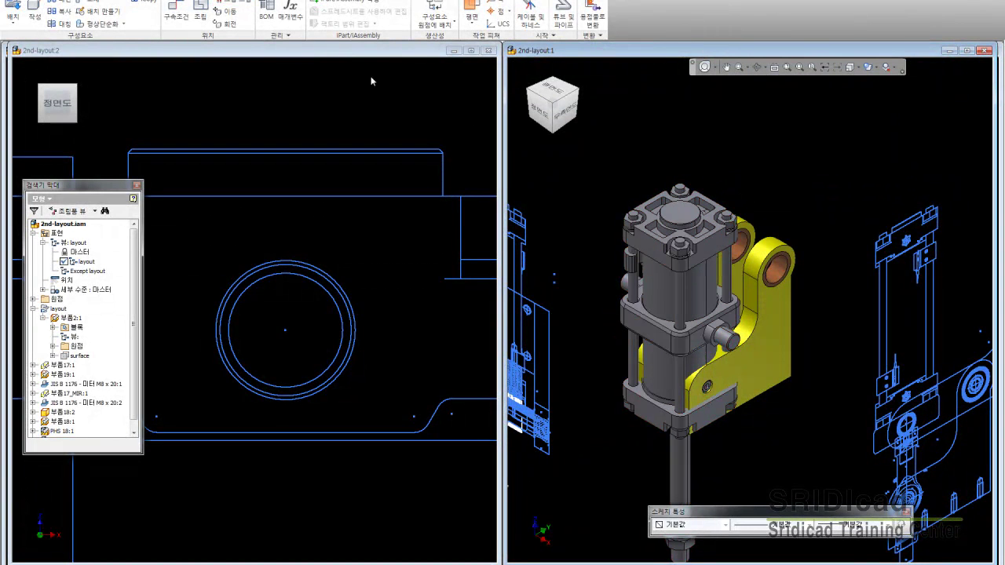
- Drag the cylinder's grip about 70 mm up its axis above the yellow bracket
click(694, 228)
mouse_move(713, 226)
mouse_down()
mouse_move(715, 161)
mouse_move(773, 144)
mouse_up()
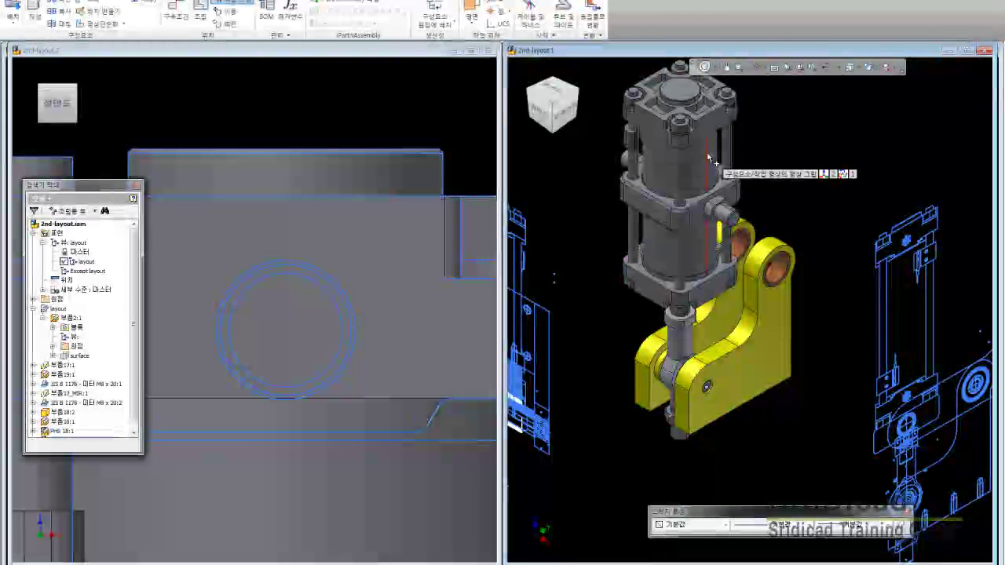
right_click(774, 144)
click(795, 175)
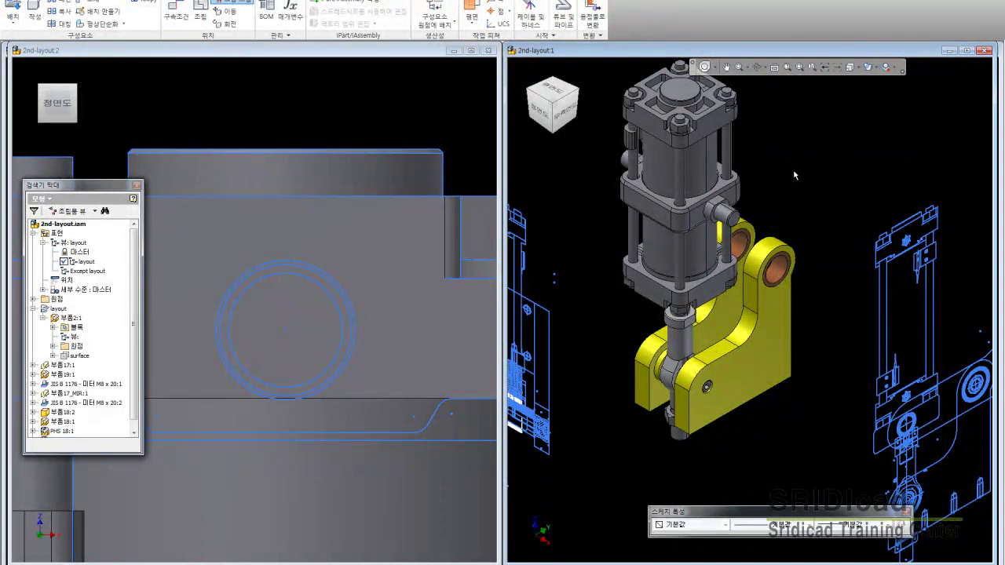
scroll(791, 247, up, 1)
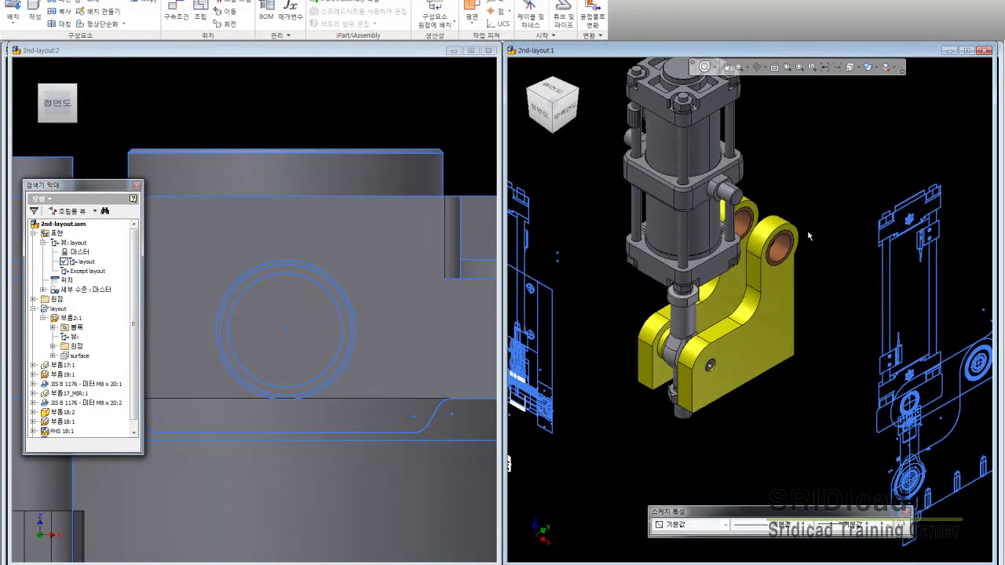
scroll(809, 326, up, 4)
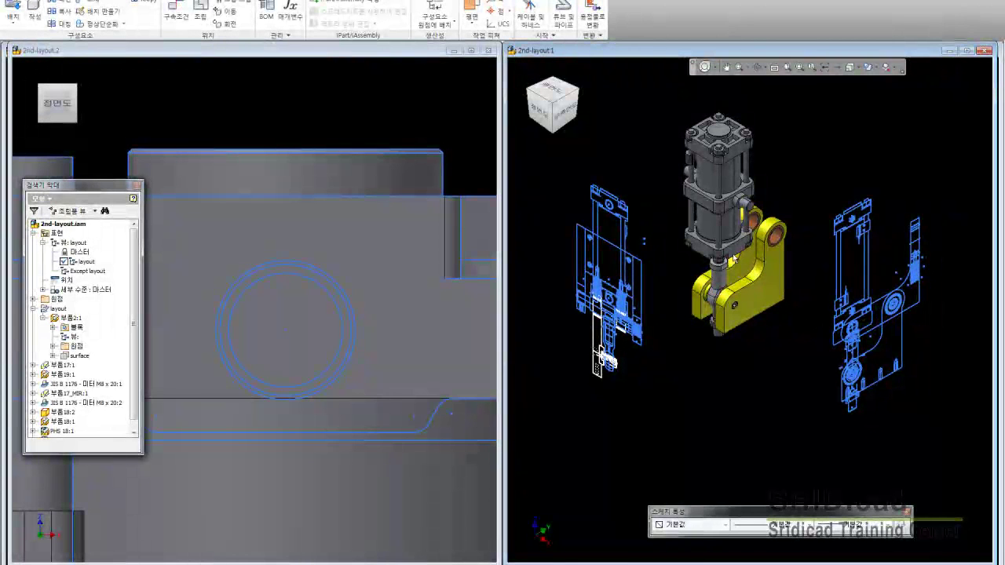
- Measure the 125.5 mm distance from the cylinder flange edge to the layout sketch edge and copy it
click(569, 111)
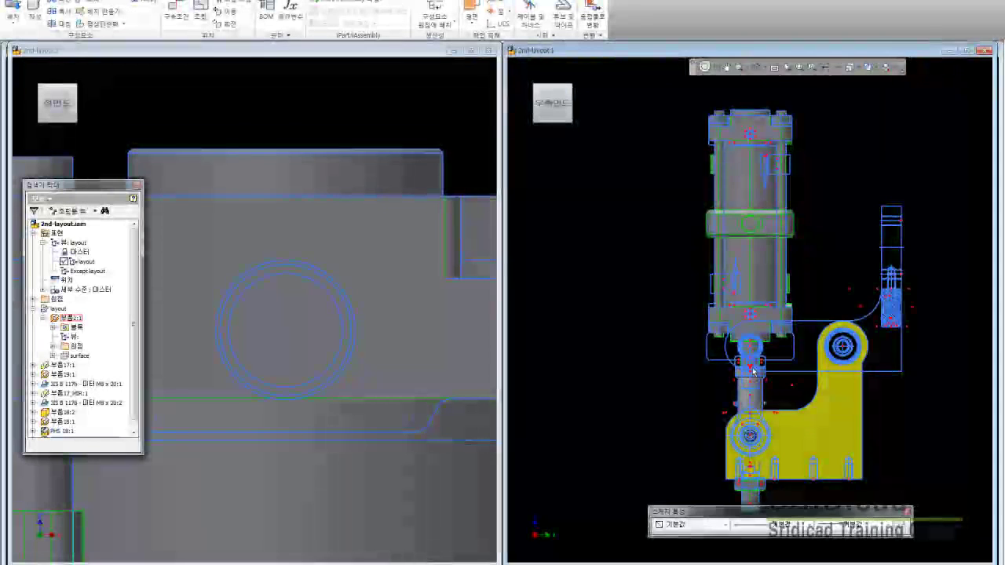
scroll(769, 329, down, 2)
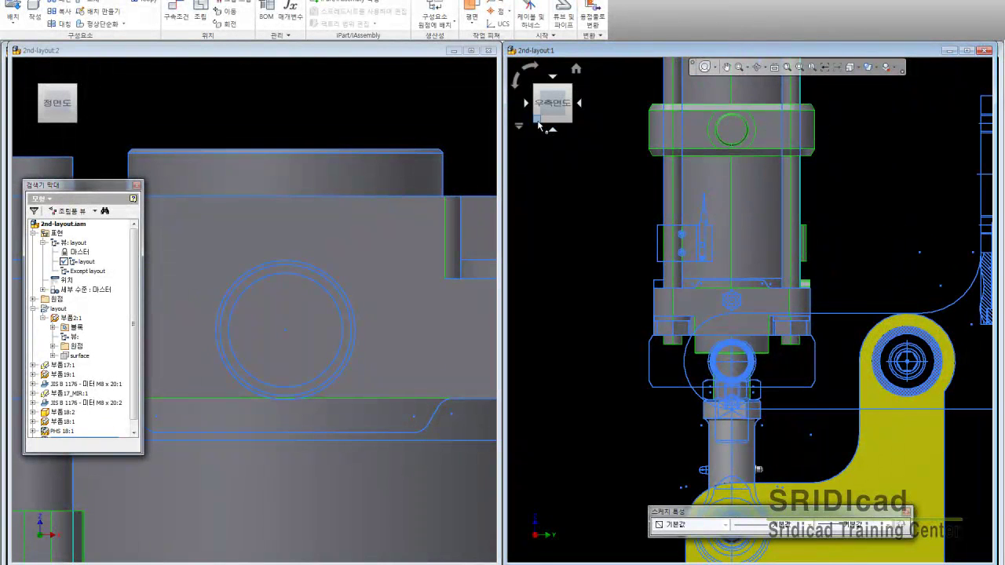
click(539, 126)
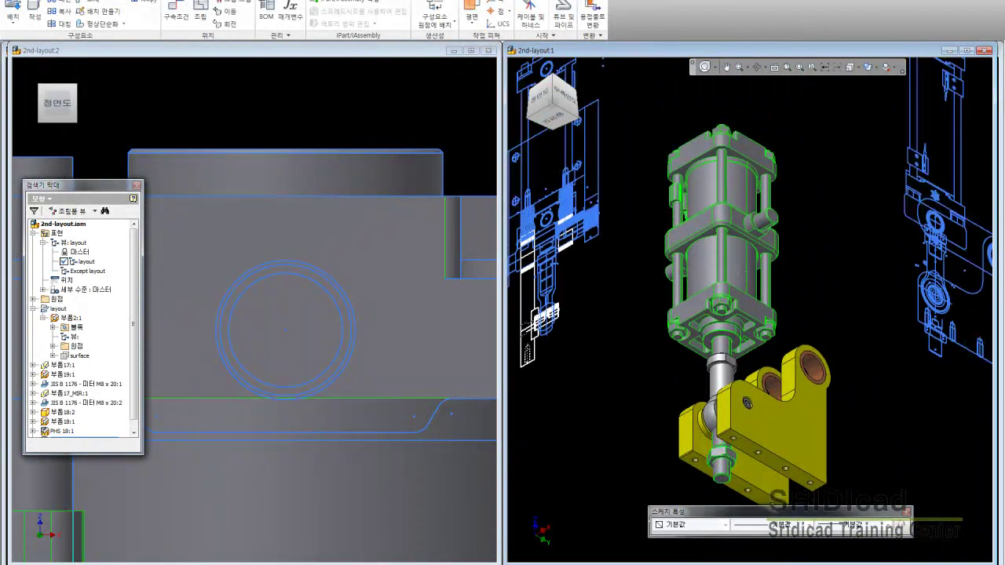
middle_drag(857, 263, 700, 283)
key(m)
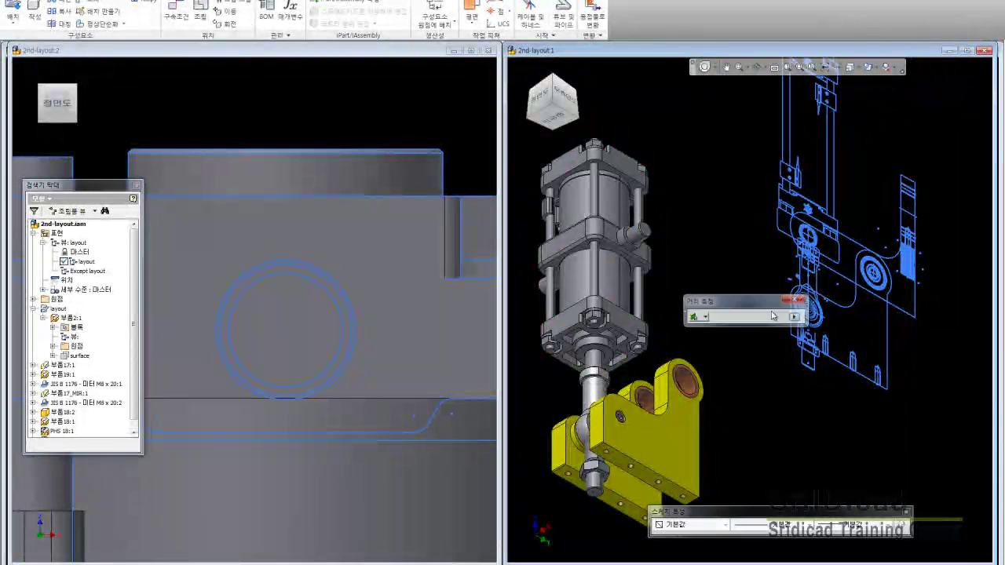
click(636, 267)
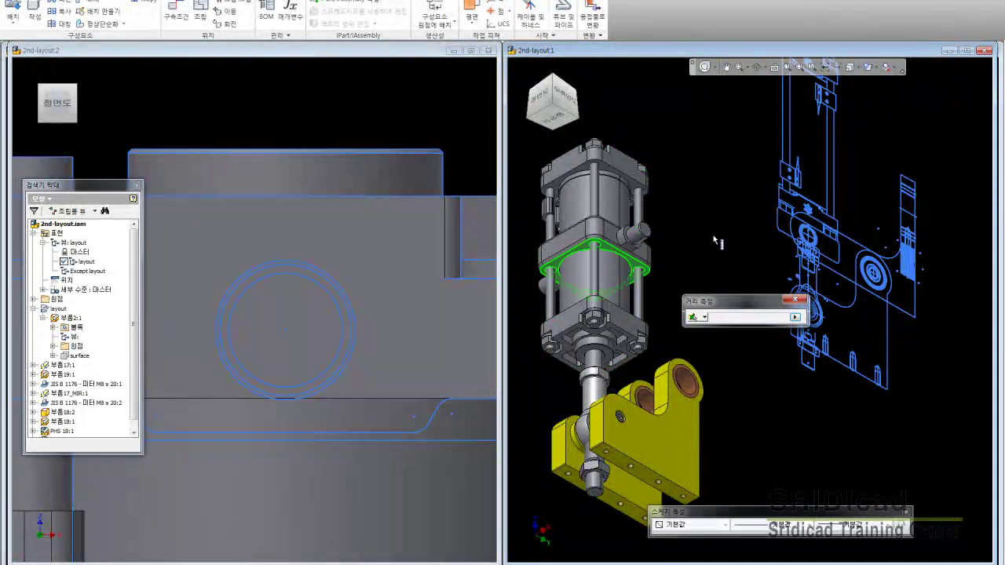
click(786, 237)
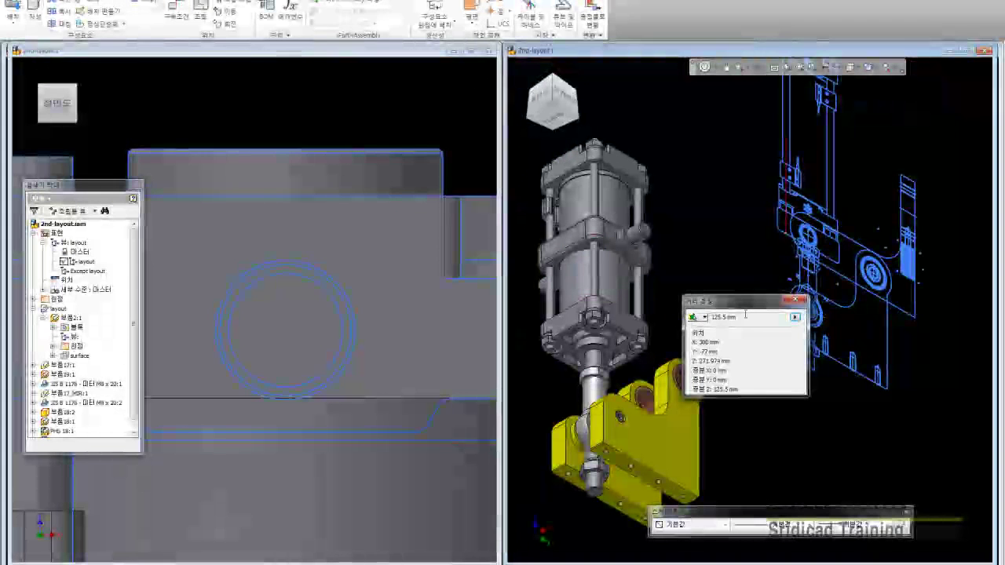
right_click(724, 319)
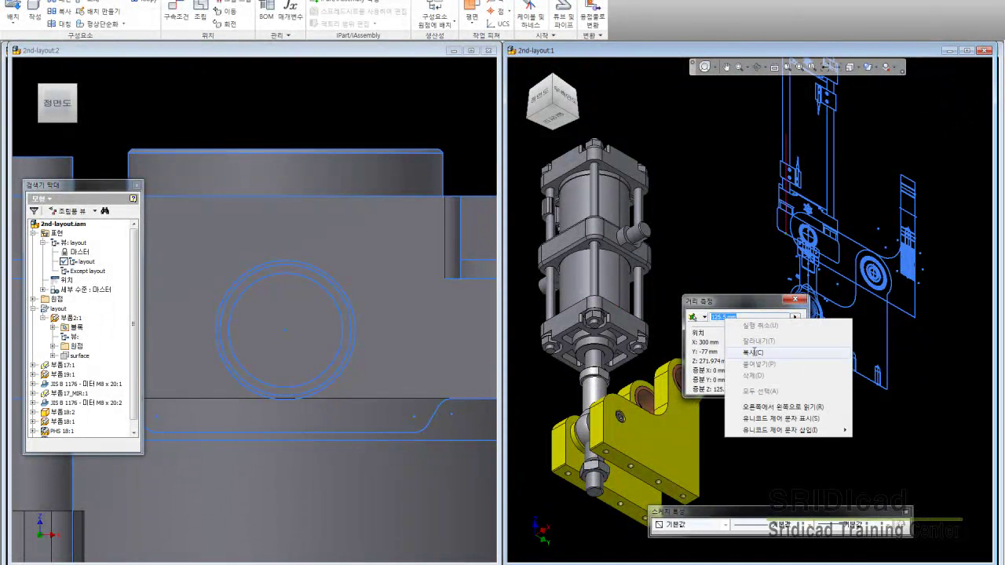
click(754, 353)
key(Escape)
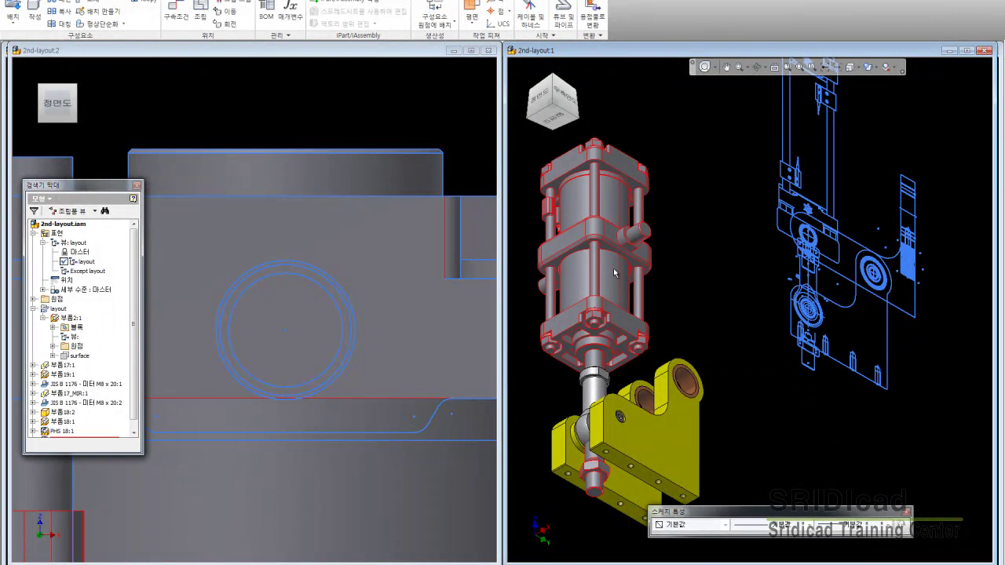
- Edit the cylinder subassembly in place and slide the clamp down the barrel, applying and fixing it
double_click(614, 273)
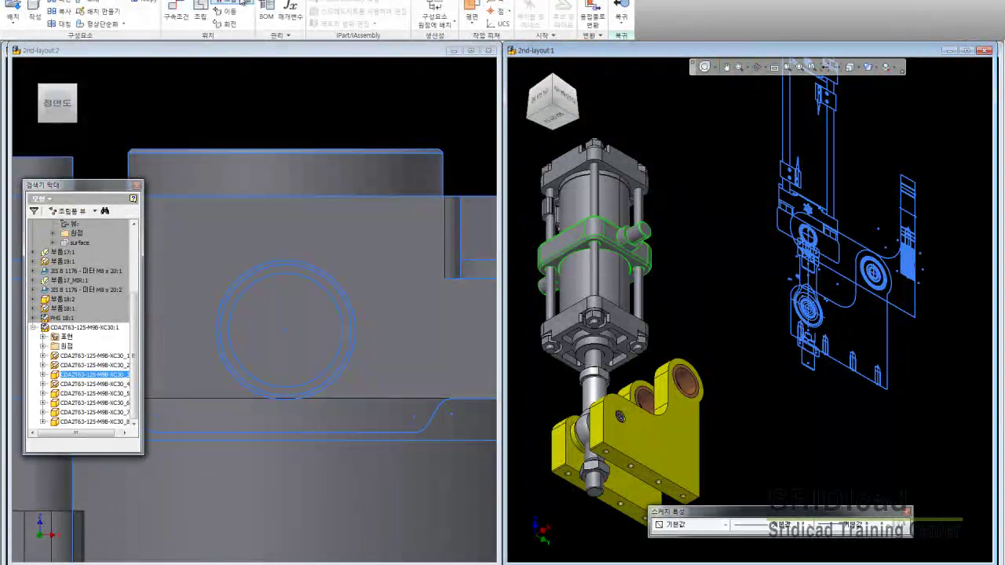
click(604, 200)
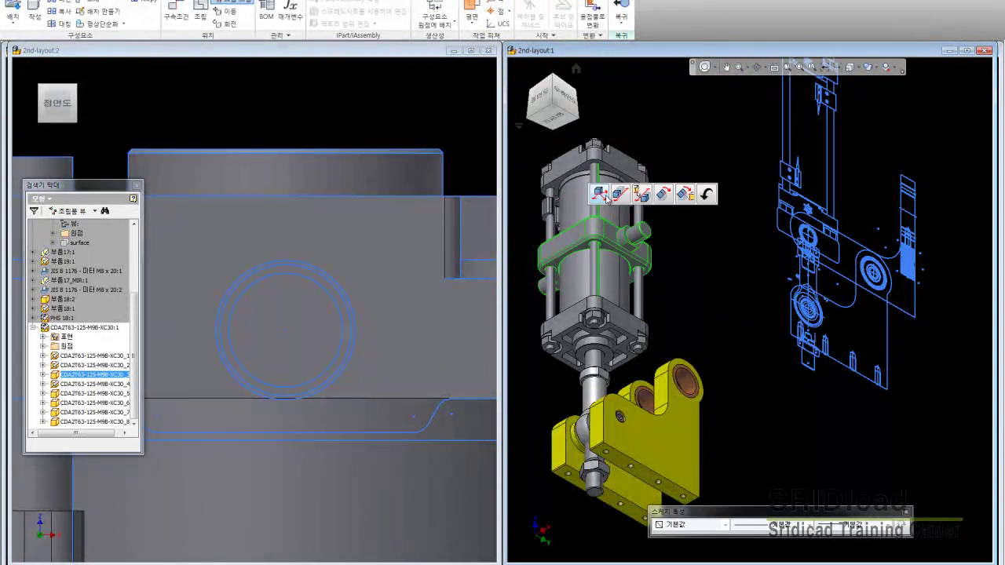
click(621, 194)
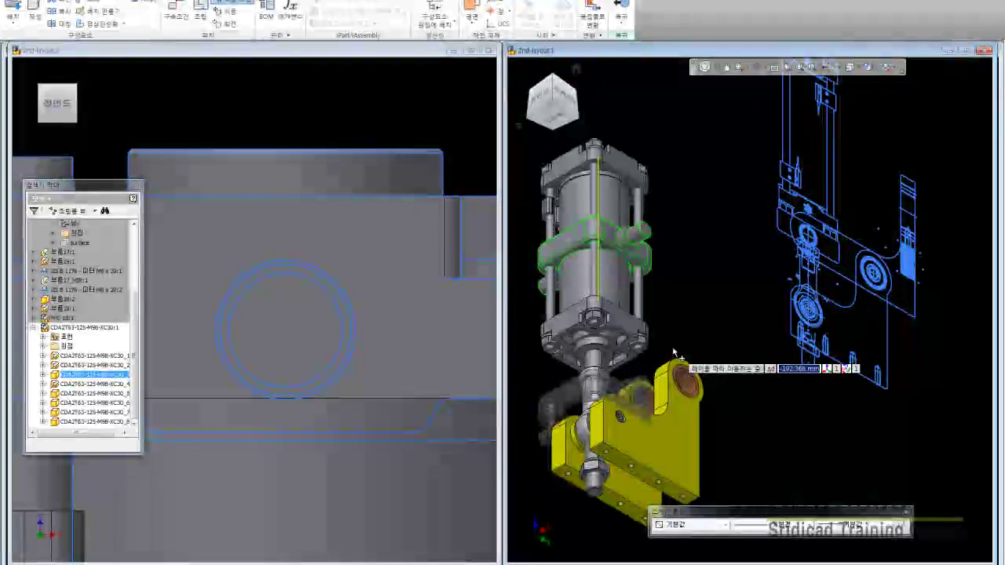
text(-1)
click(673, 352)
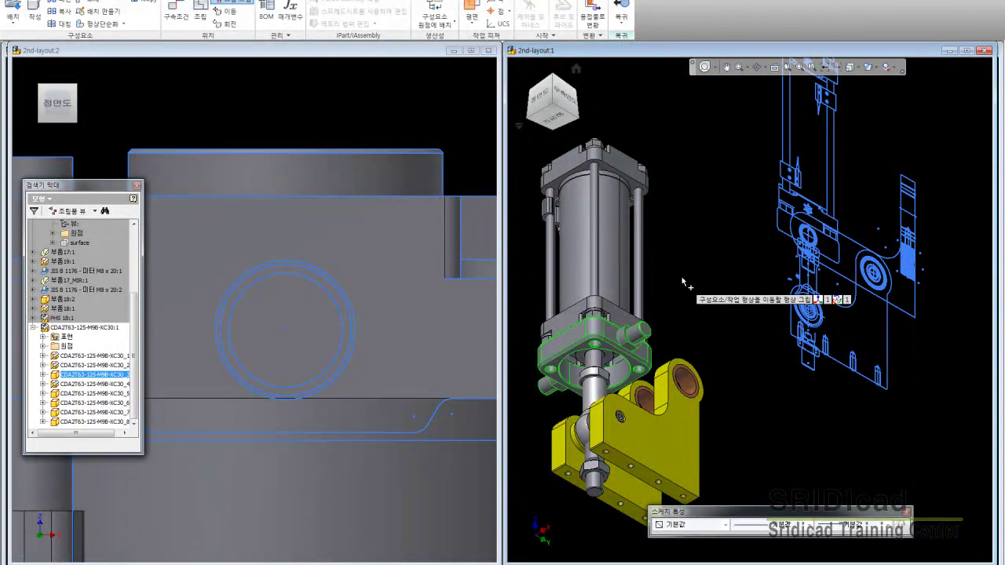
right_click(680, 280)
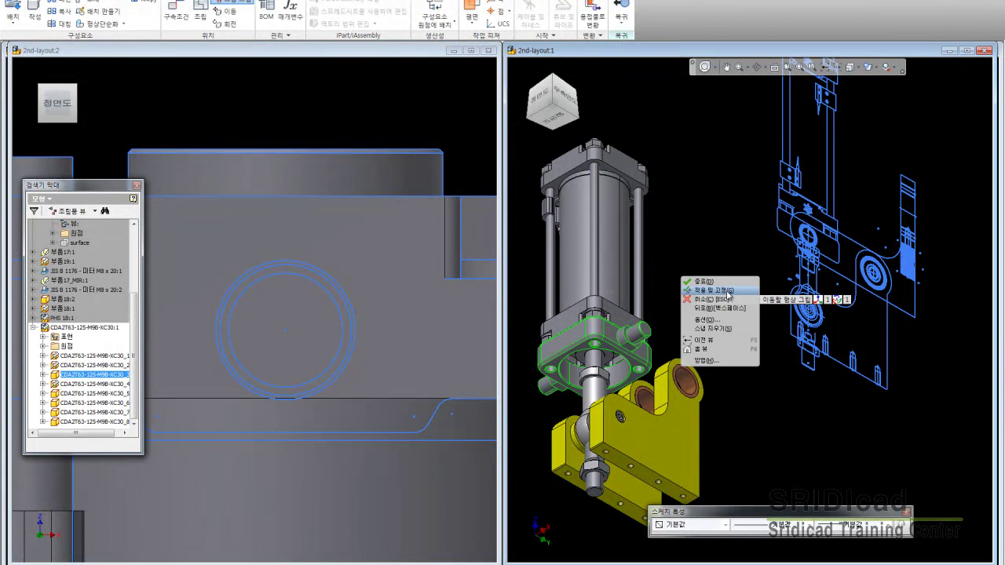
click(729, 295)
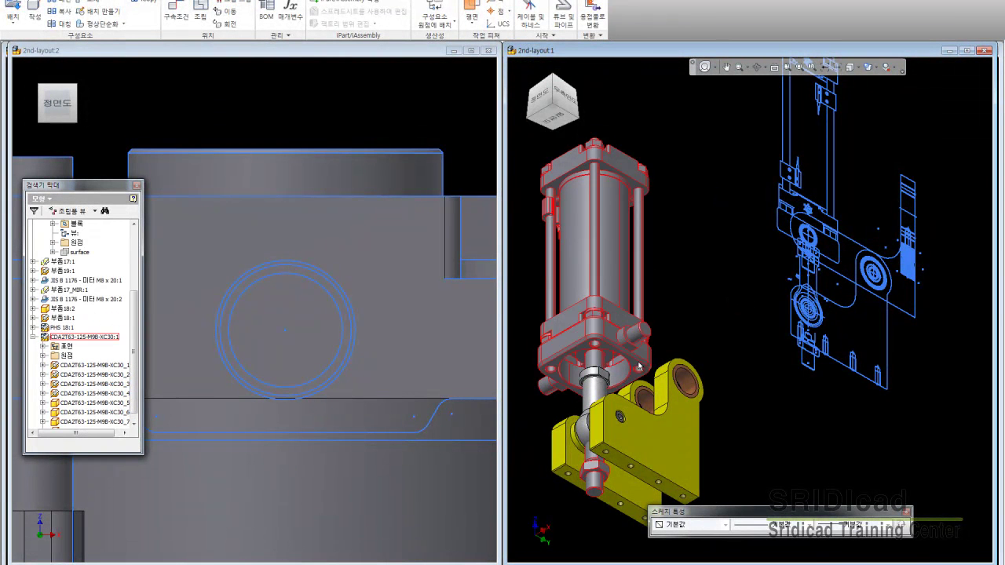
click(571, 103)
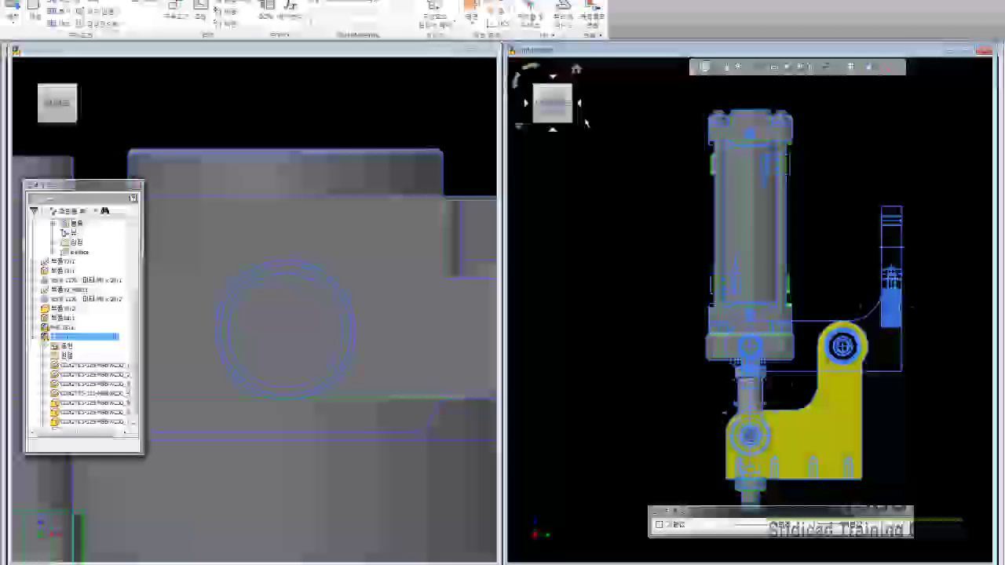
click(653, 345)
click(719, 231)
- Open CDA2T63-125-M9B-XC30 in its own window, cancel closing it, and window-select all parts
key(F6)
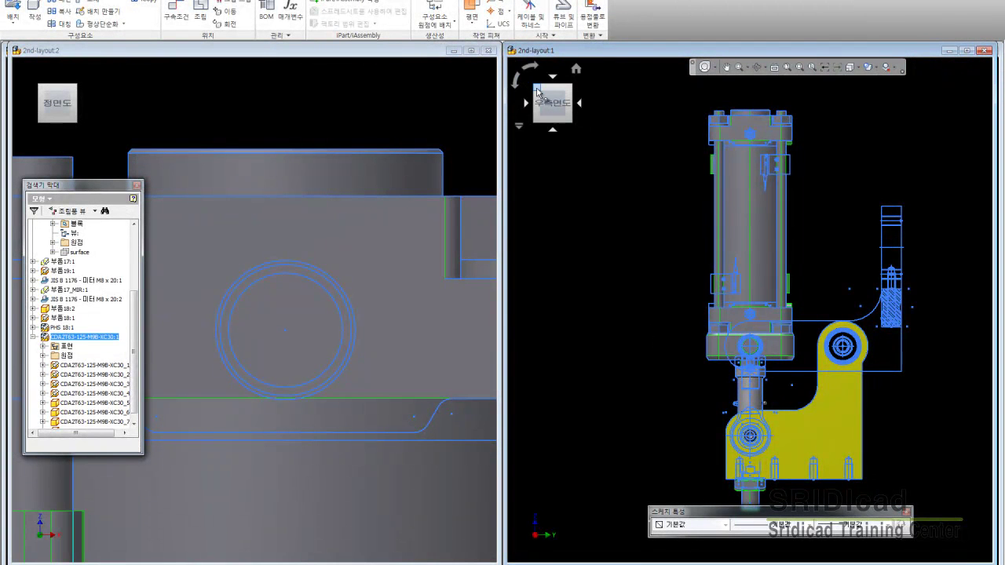
right_click(772, 230)
click(881, 339)
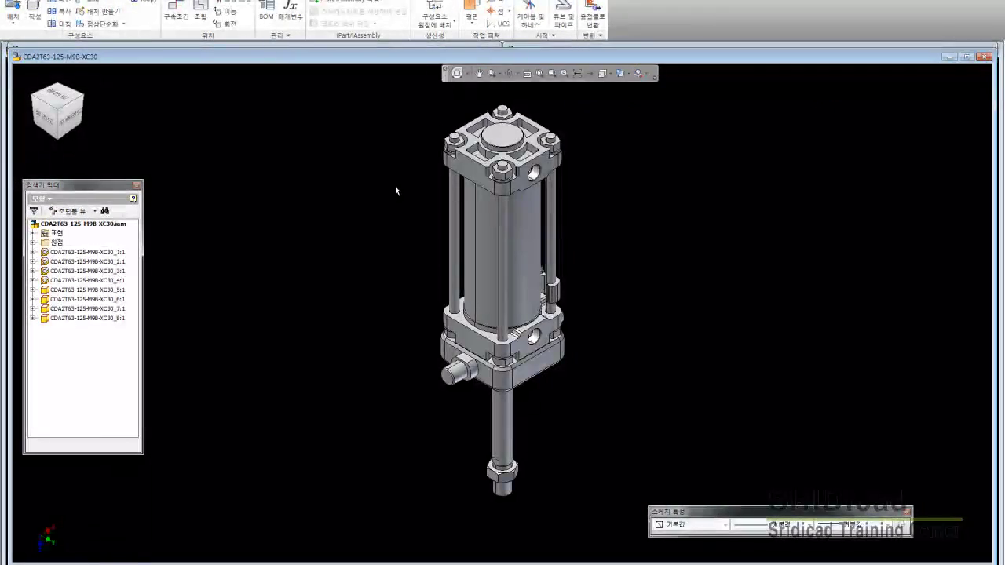
click(983, 56)
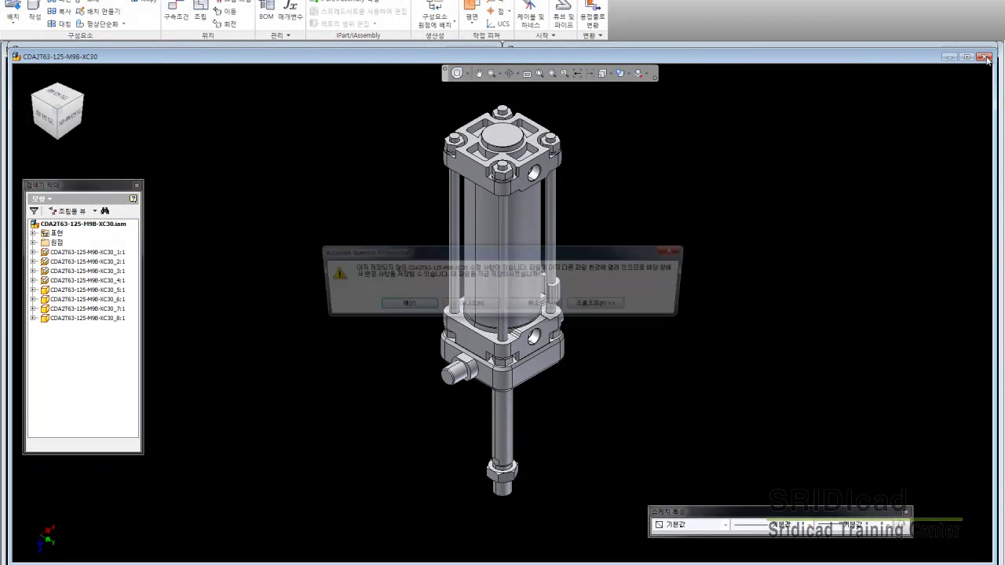
click(540, 307)
drag(402, 91, 601, 533)
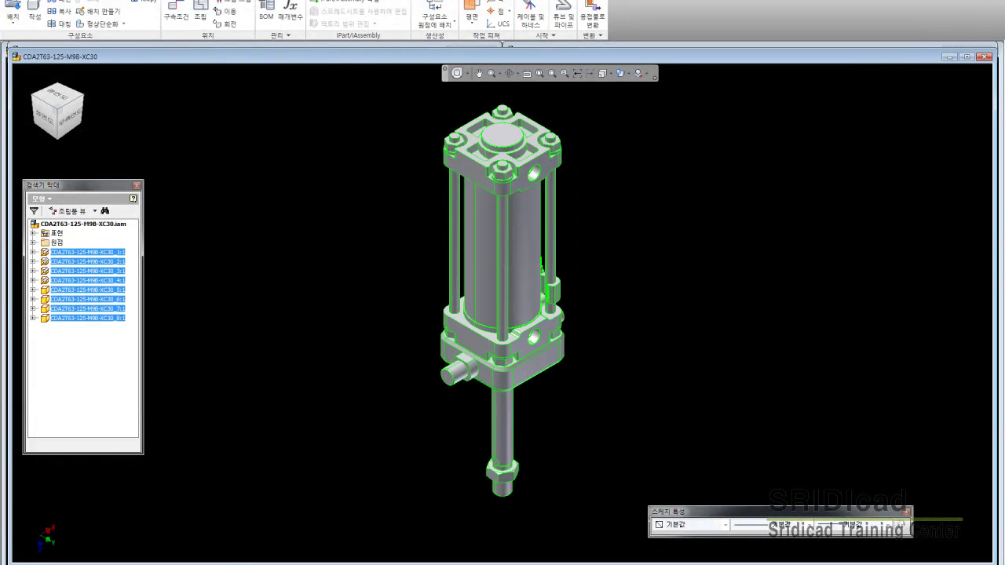
- Apply light grey, then the popcorn colour, to all cylinder parts
click(201, 11)
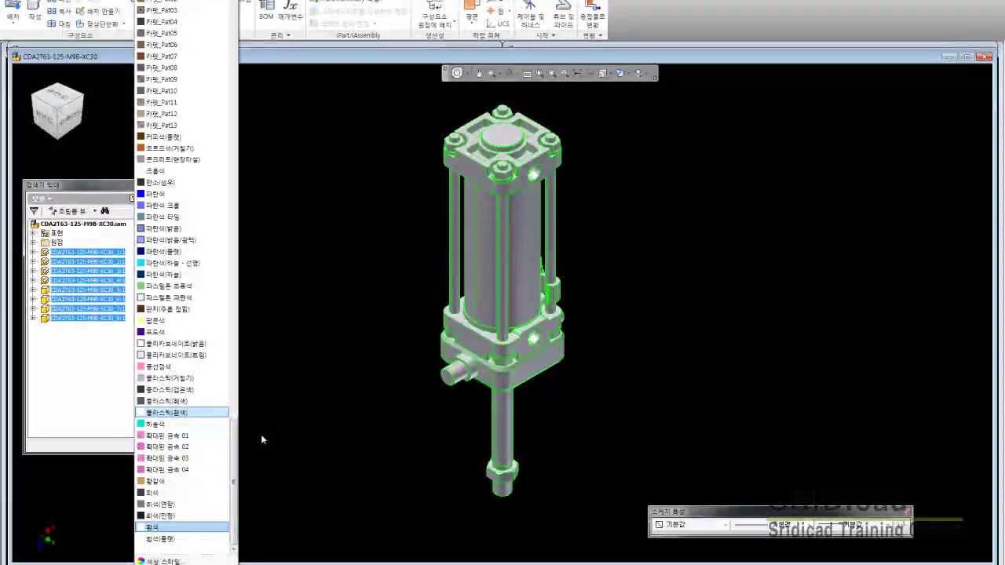
click(214, 505)
click(385, 519)
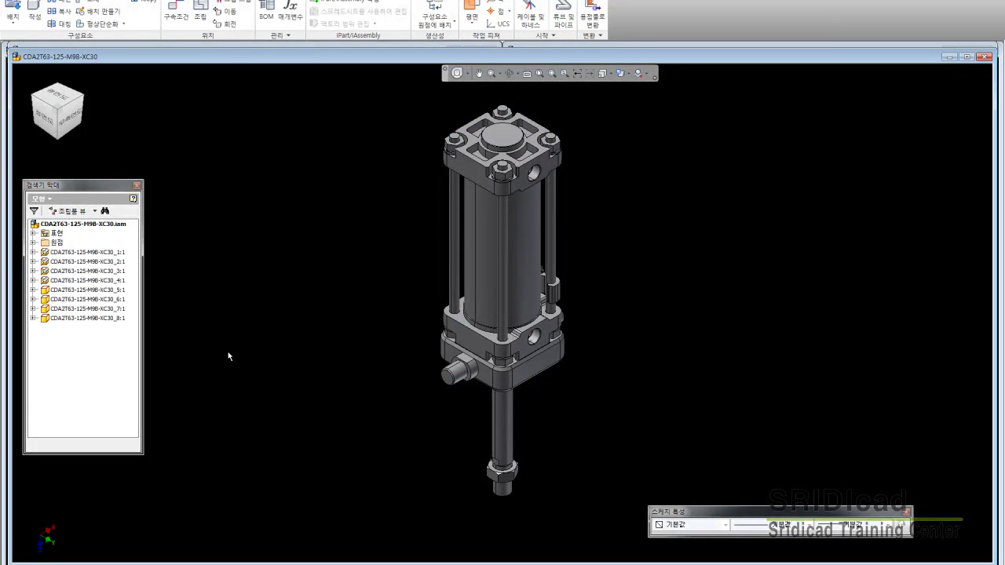
drag(340, 88, 644, 560)
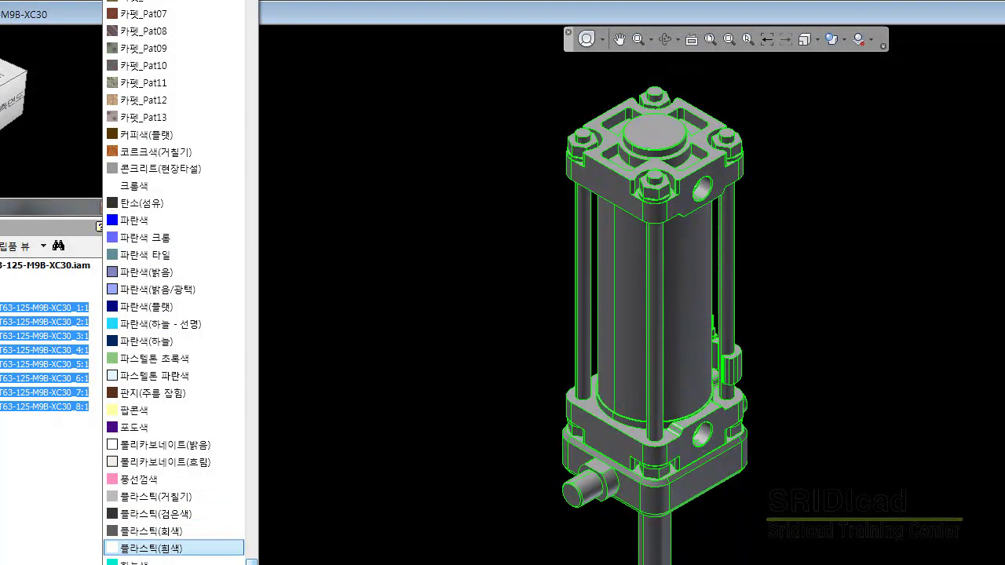
click(150, 410)
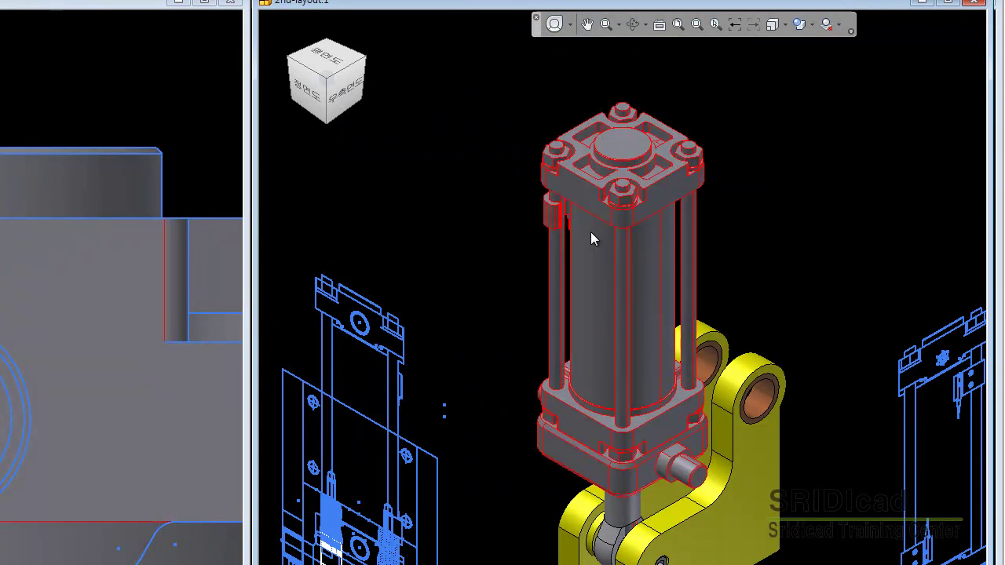
- Update the cylinder's representation in the layout assembly so the popcorn colour shows
right_click(588, 230)
click(578, 463)
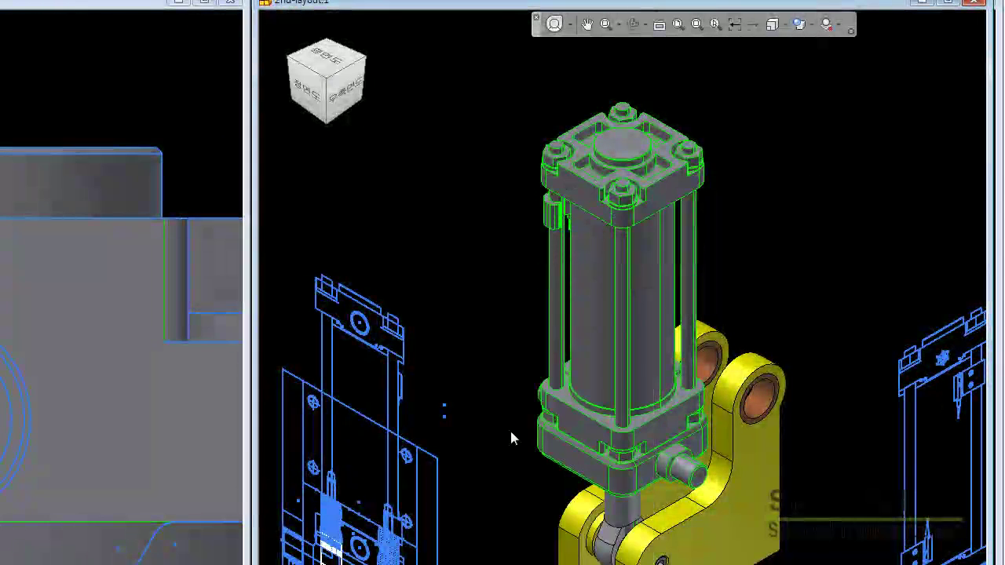
click(338, 311)
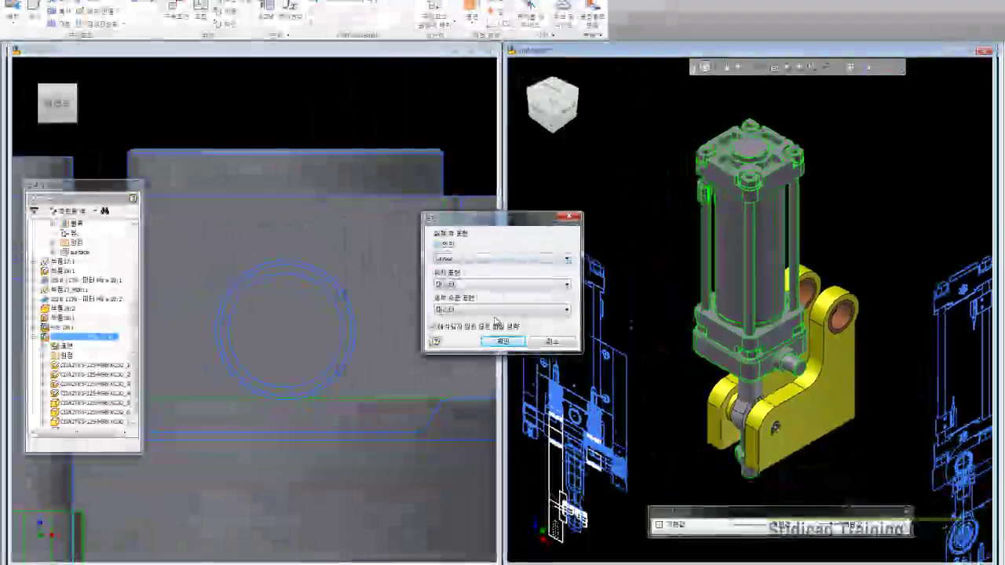
click(457, 358)
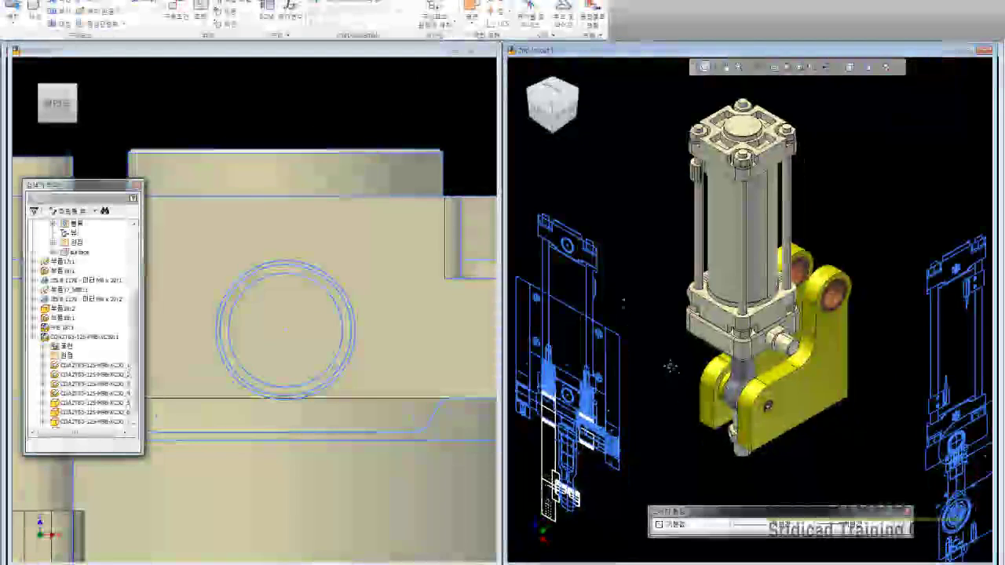
- Zoom in on the layout sketch wireframes in both the left and right windows
click(318, 135)
scroll(318, 369, down, 2)
scroll(318, 369, down, 2)
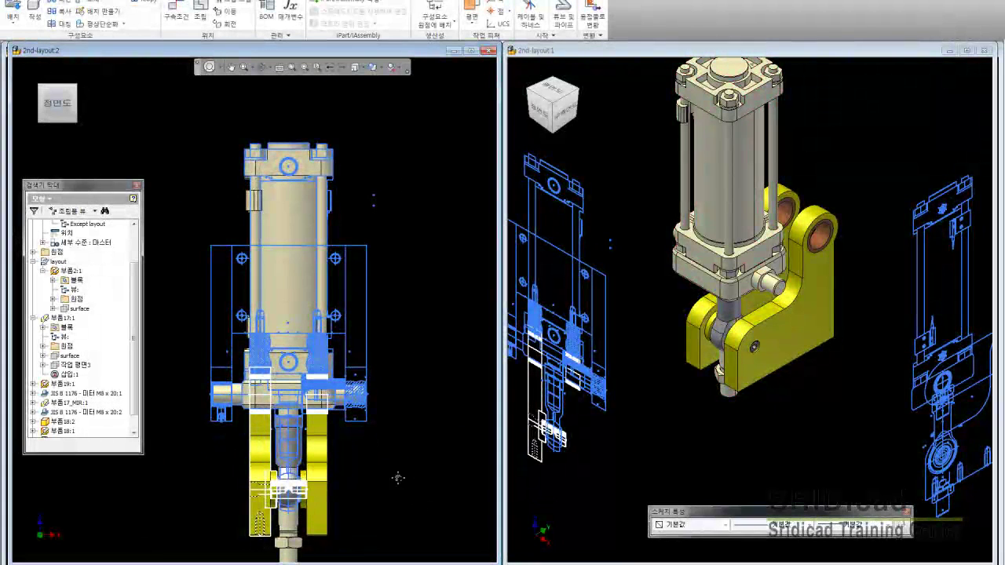
middle_drag(399, 464, 406, 463)
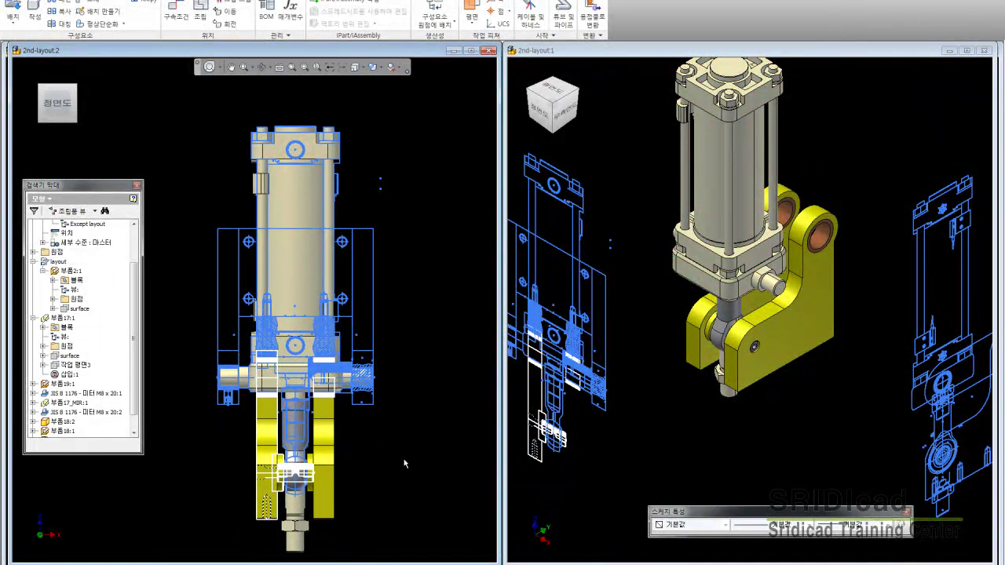
click(758, 447)
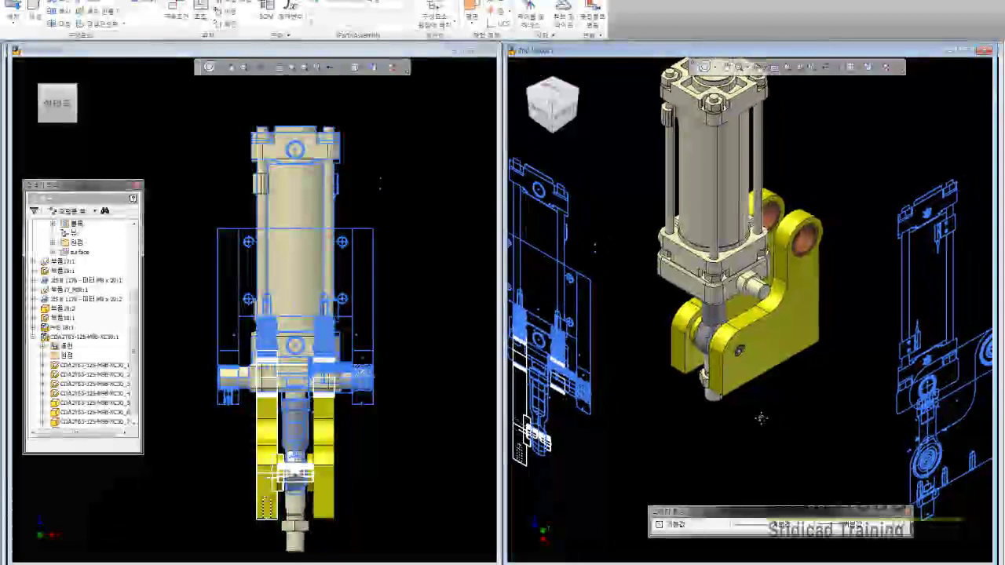
scroll(768, 418, down, 1)
scroll(757, 411, down, 3)
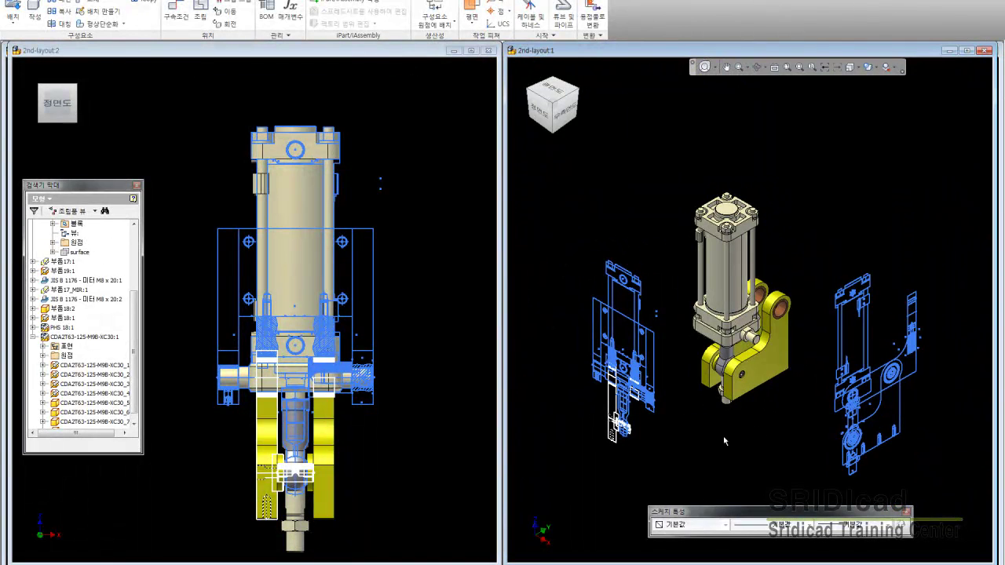
- Switch the left window to an isometric view and readjust the zoom in both windows
click(419, 426)
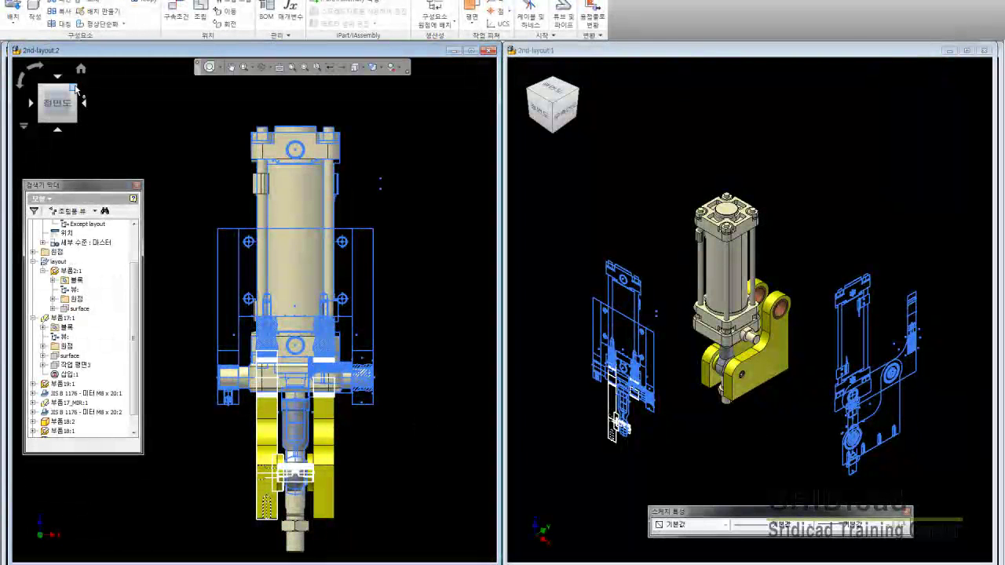
click(75, 89)
scroll(239, 287, up, 3)
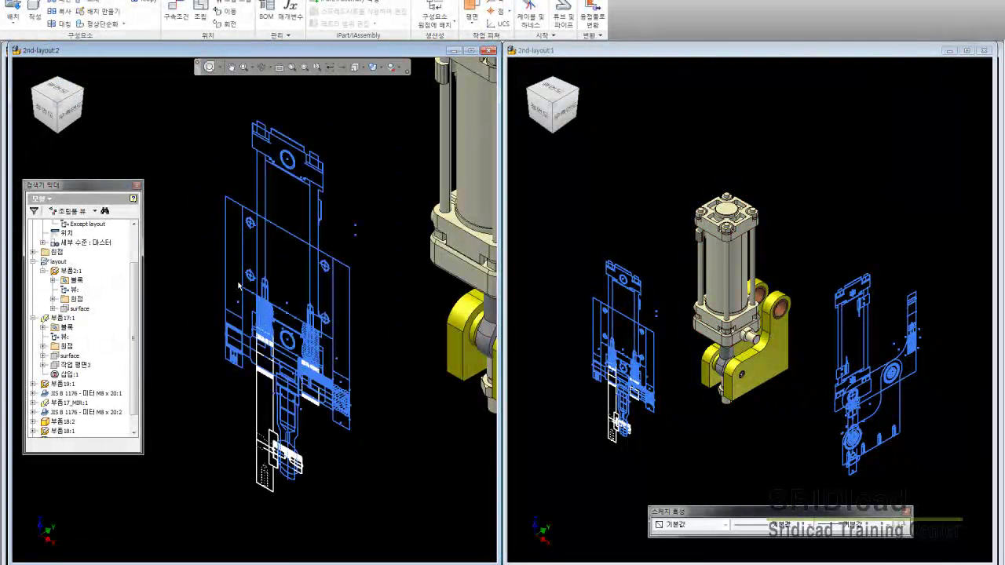
click(918, 424)
scroll(919, 424, up, 3)
scroll(895, 393, up, 2)
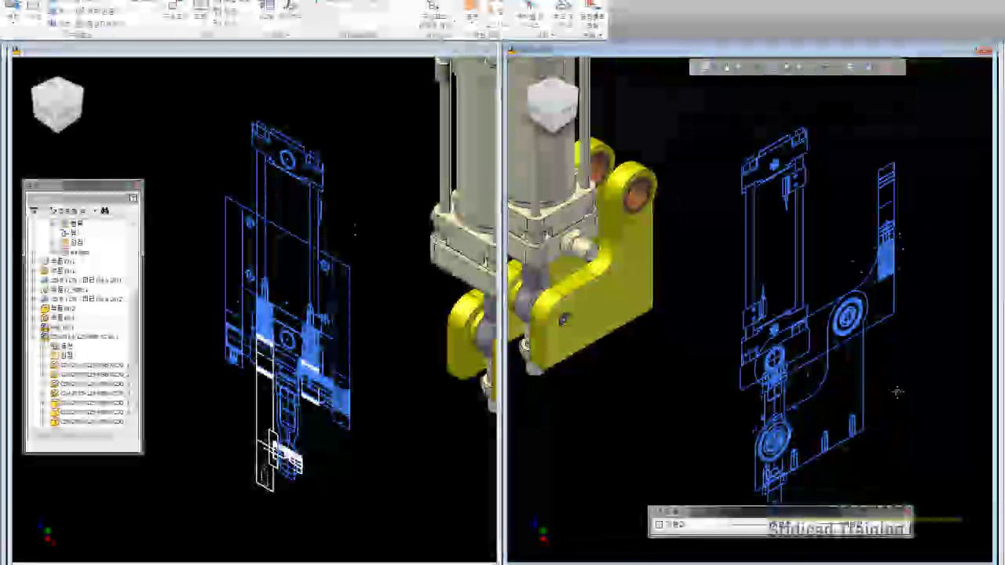
scroll(869, 365, up, 1)
click(305, 358)
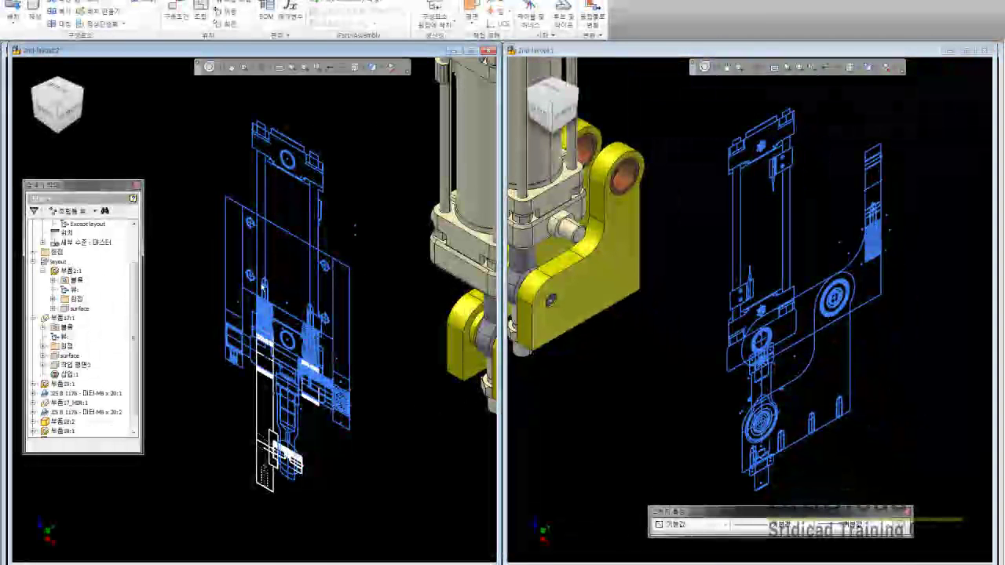
scroll(263, 285, up, 3)
scroll(289, 300, up, 2)
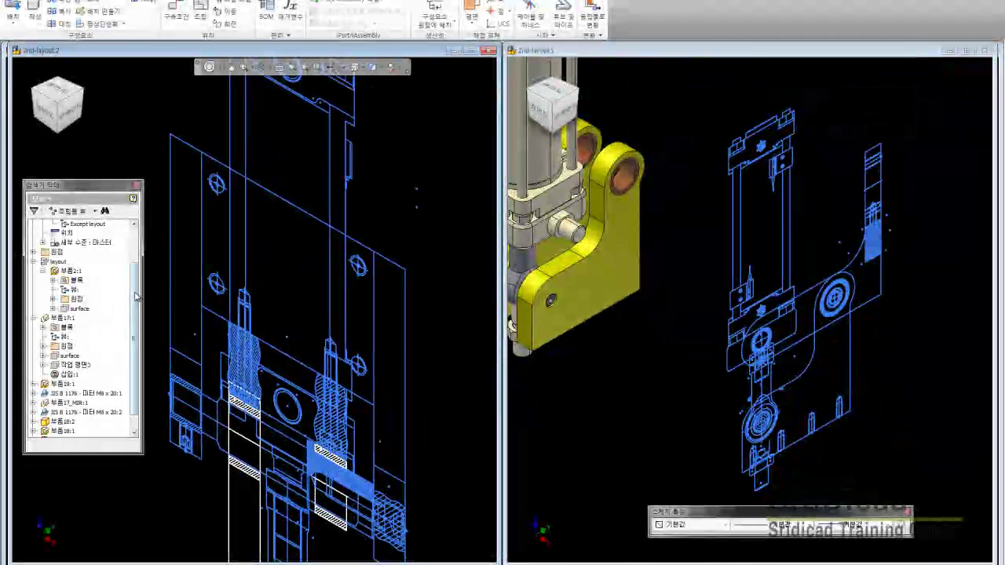
scroll(136, 296, up, 2)
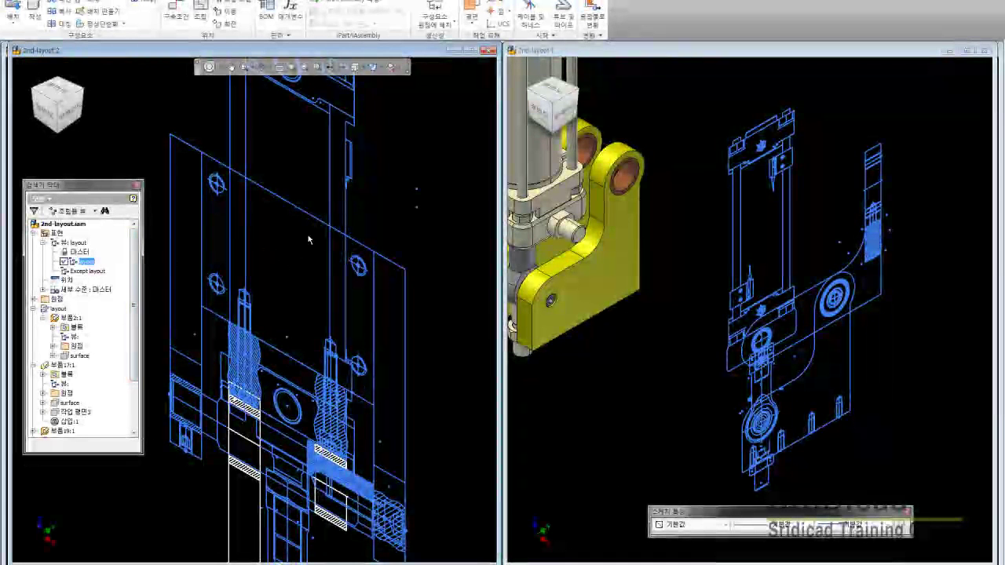
- Change 부품2:1's visibility, breaking design view associativity, then edit it in place from the browser
key(Escape)
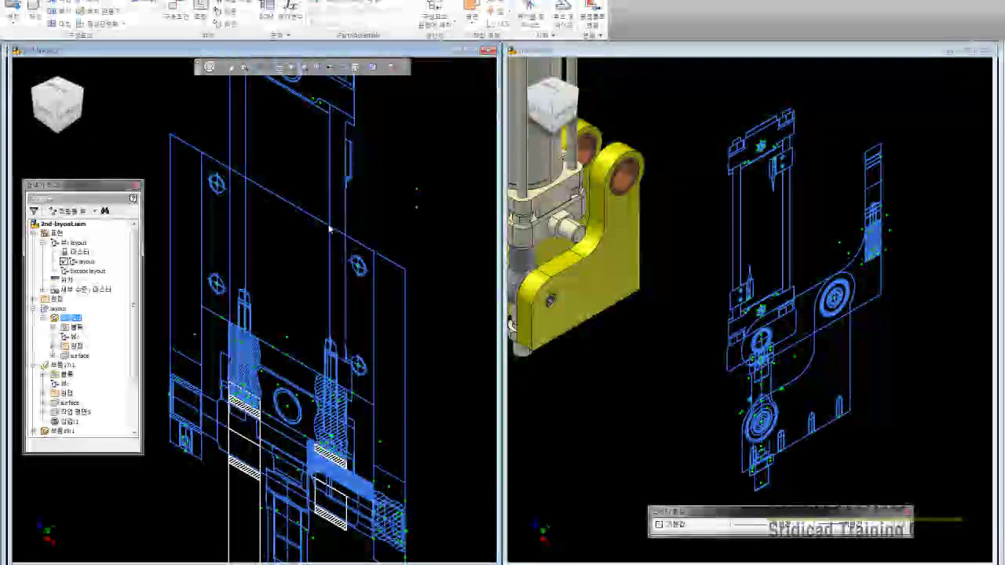
right_click(330, 227)
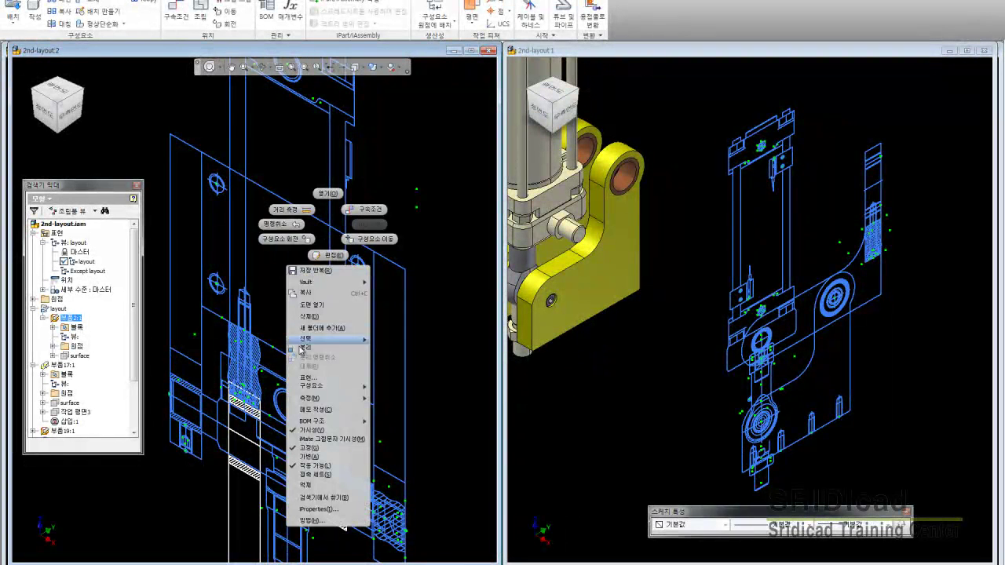
click(305, 347)
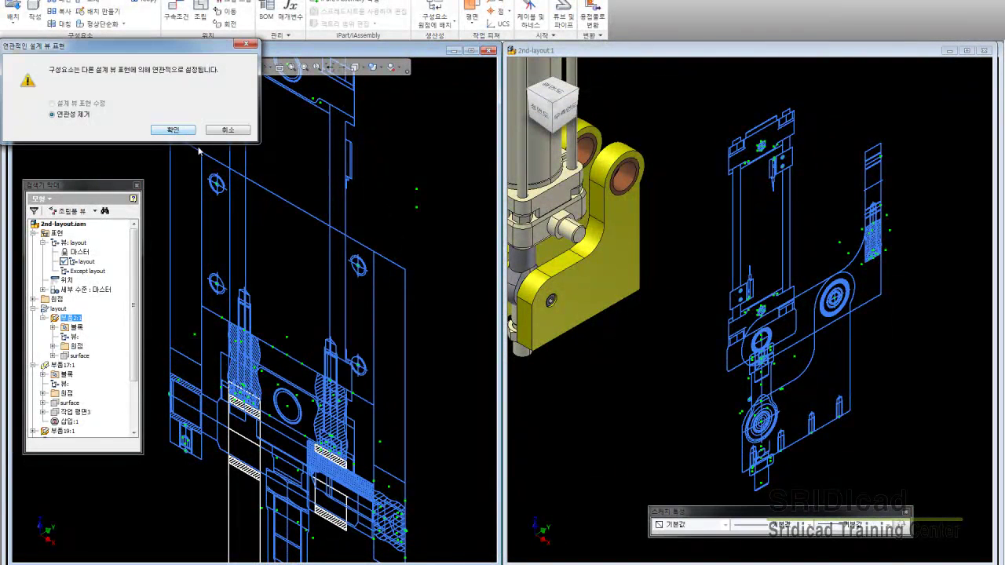
click(225, 130)
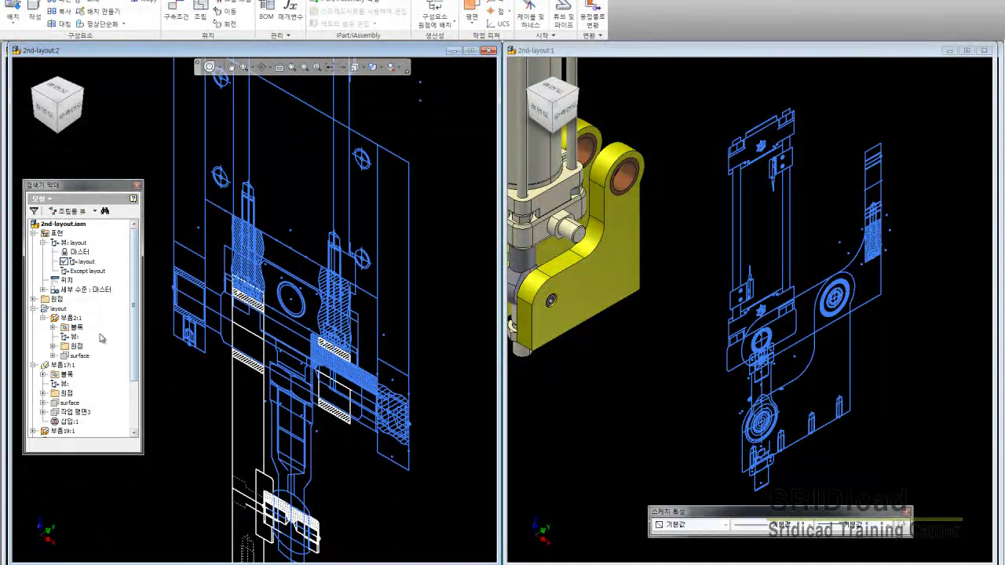
double_click(70, 318)
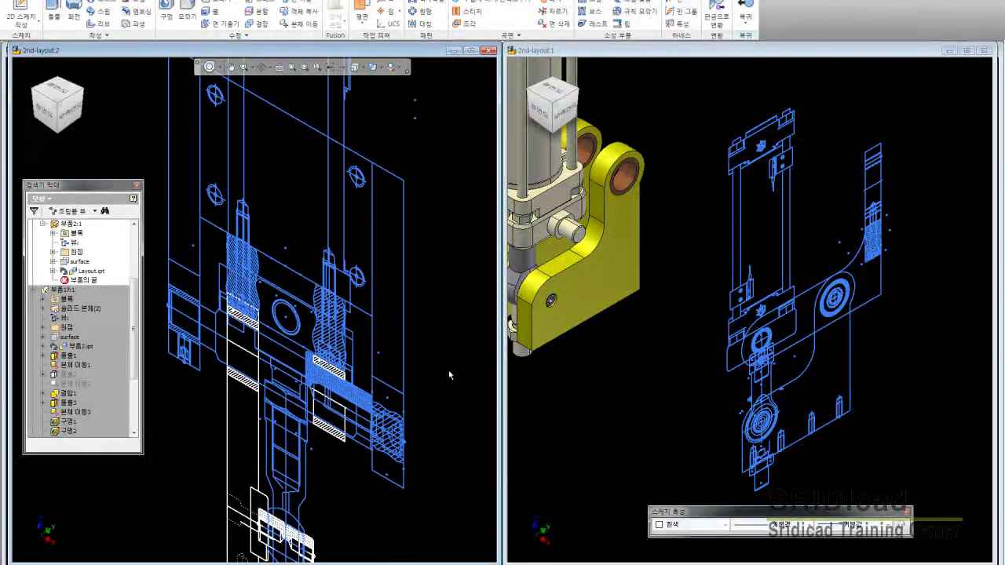
- Expand Layout.ipt and locate the picked sketch block in the browser with Find in Browser
click(54, 271)
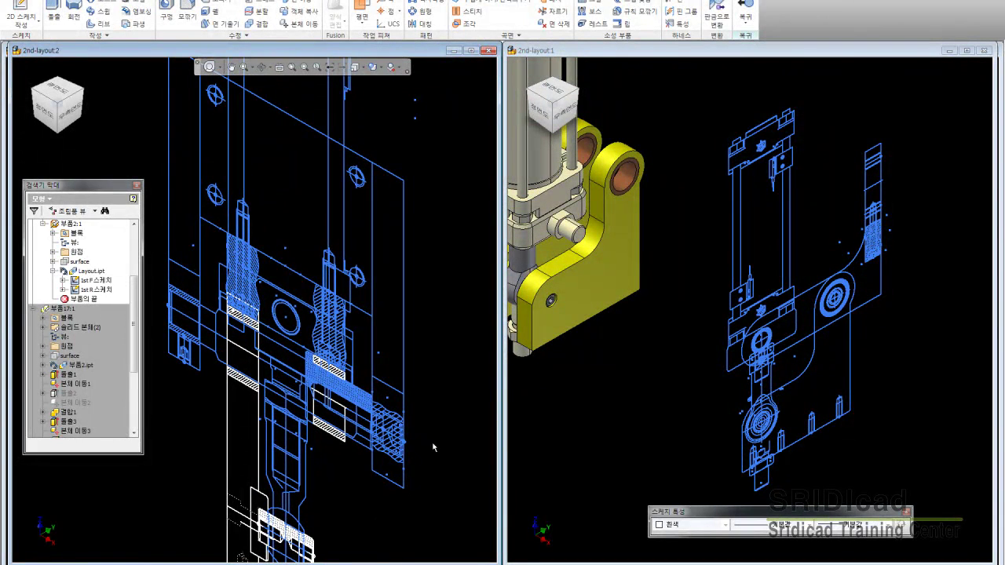
scroll(284, 250, down, 2)
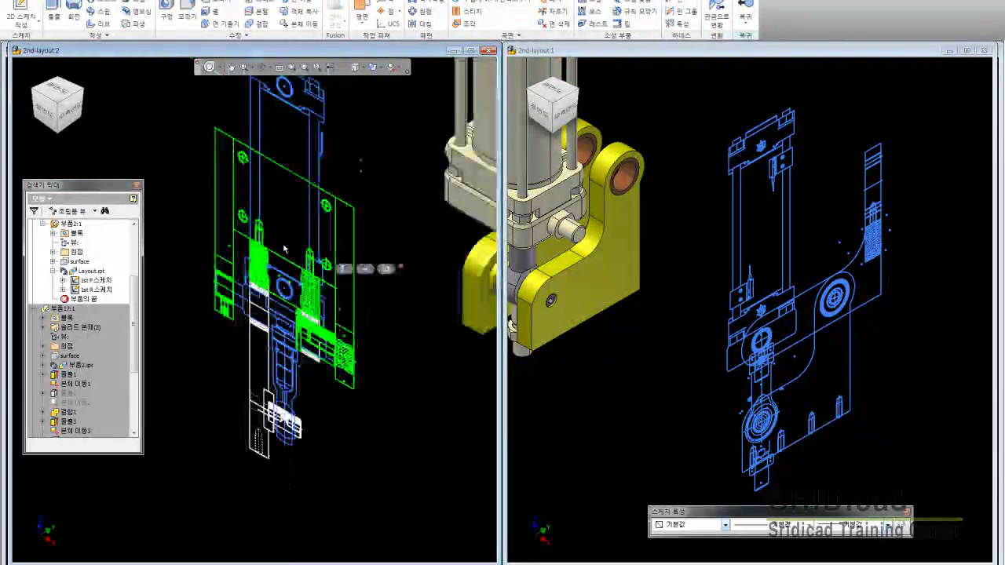
right_click(367, 236)
click(398, 401)
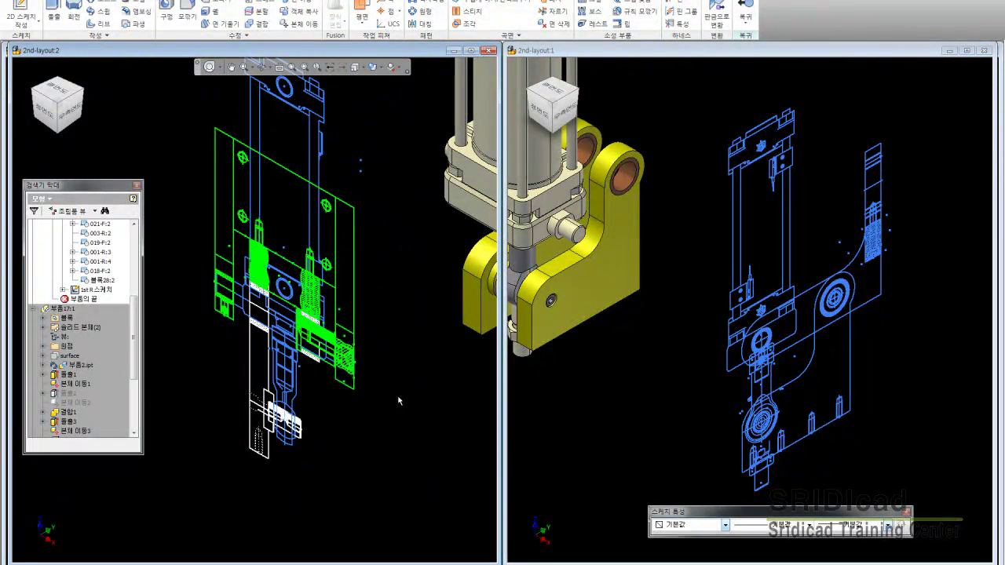
scroll(130, 297, up, 3)
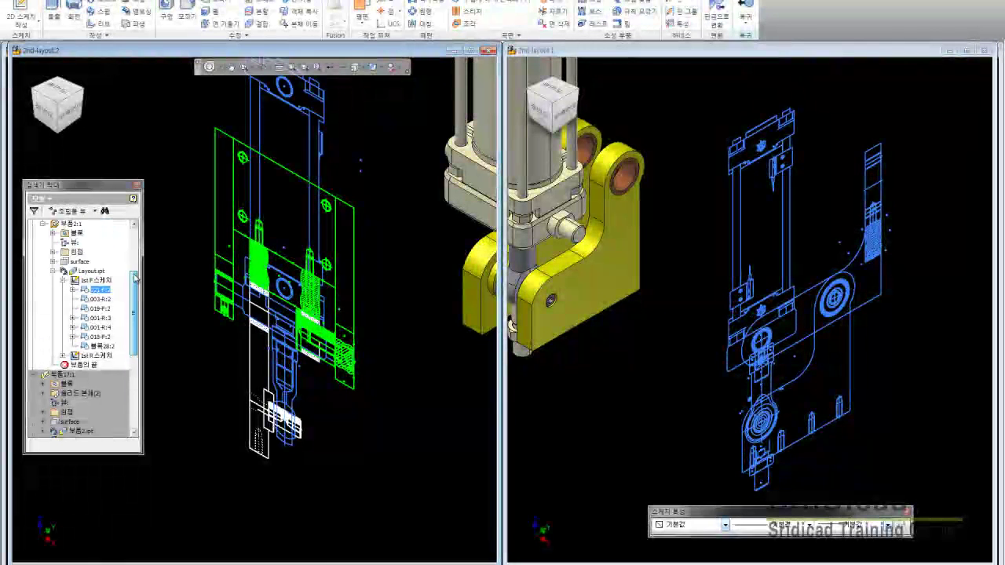
- Expand 021-F:2 and highlight its nested blocks 015-R:1, 022-F:1 and 025-F-1:1 in the drawing
click(72, 310)
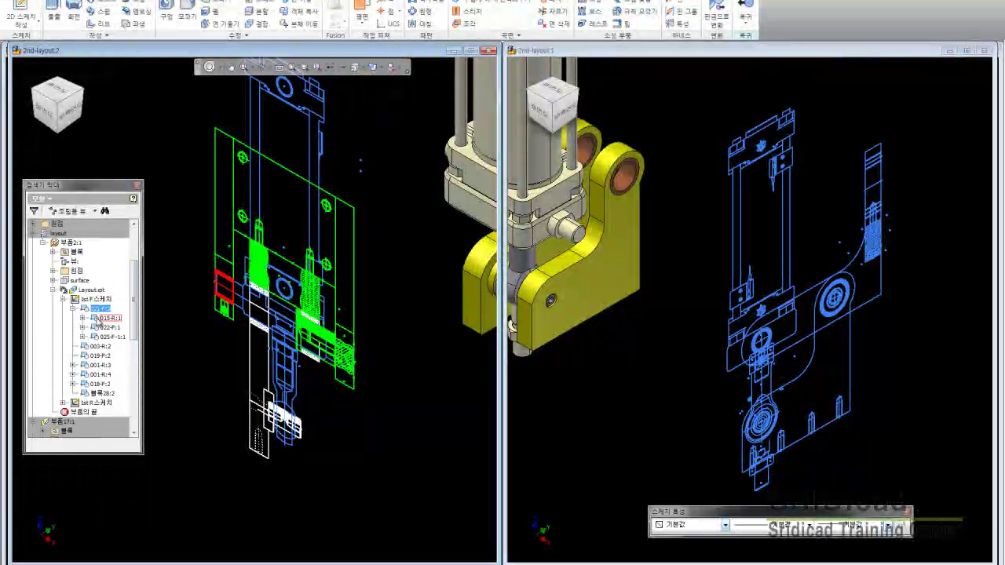
click(100, 318)
click(106, 327)
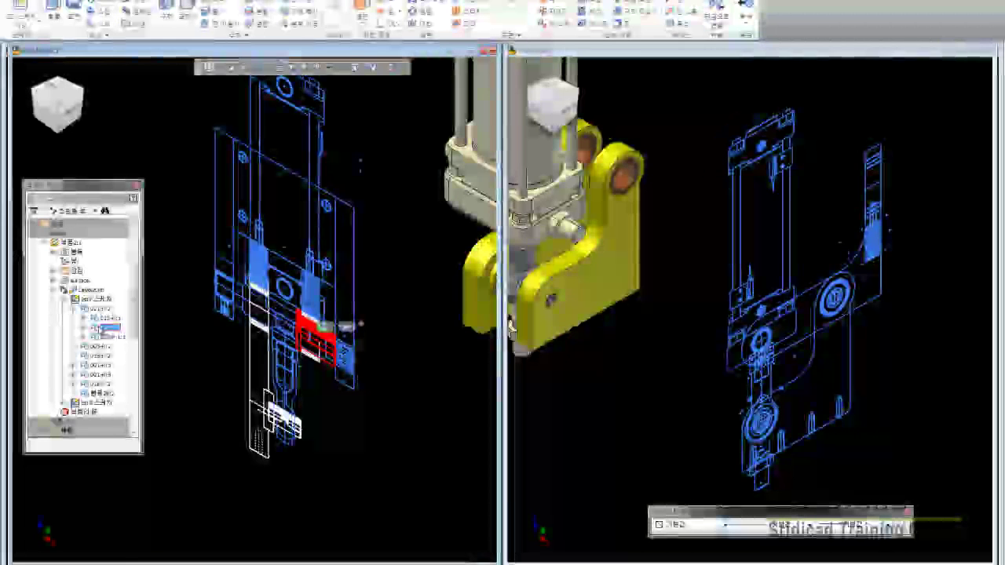
click(110, 337)
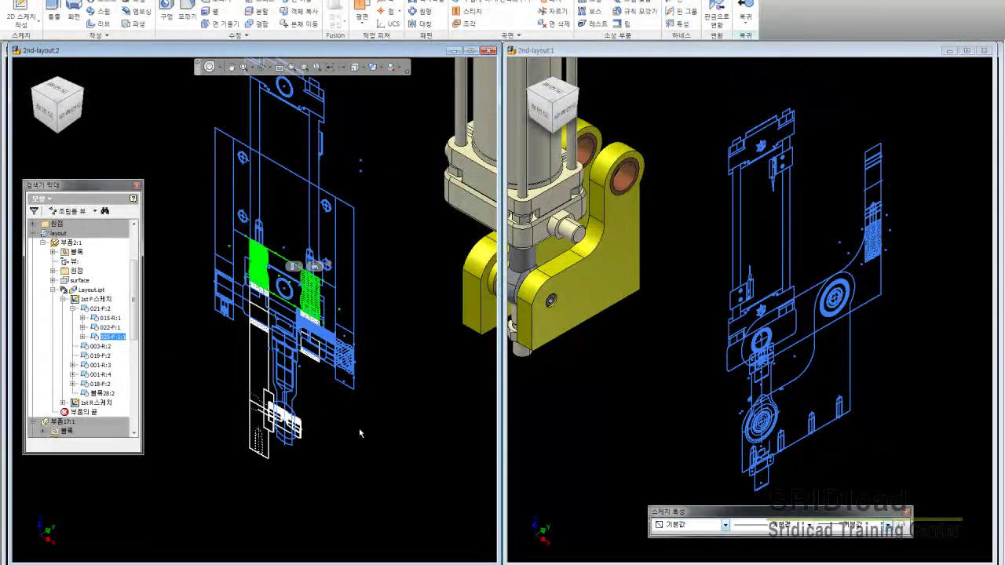
click(385, 444)
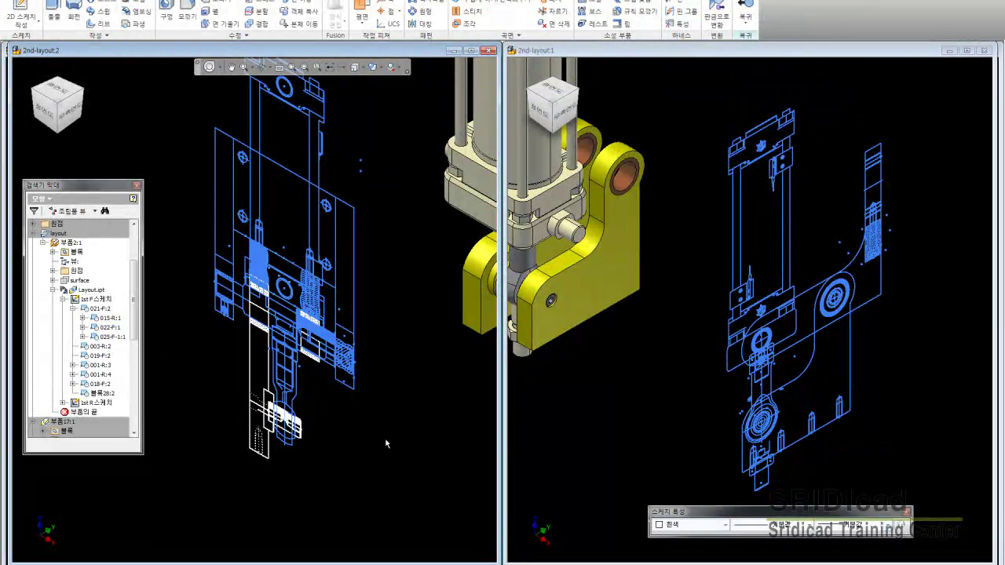
click(355, 309)
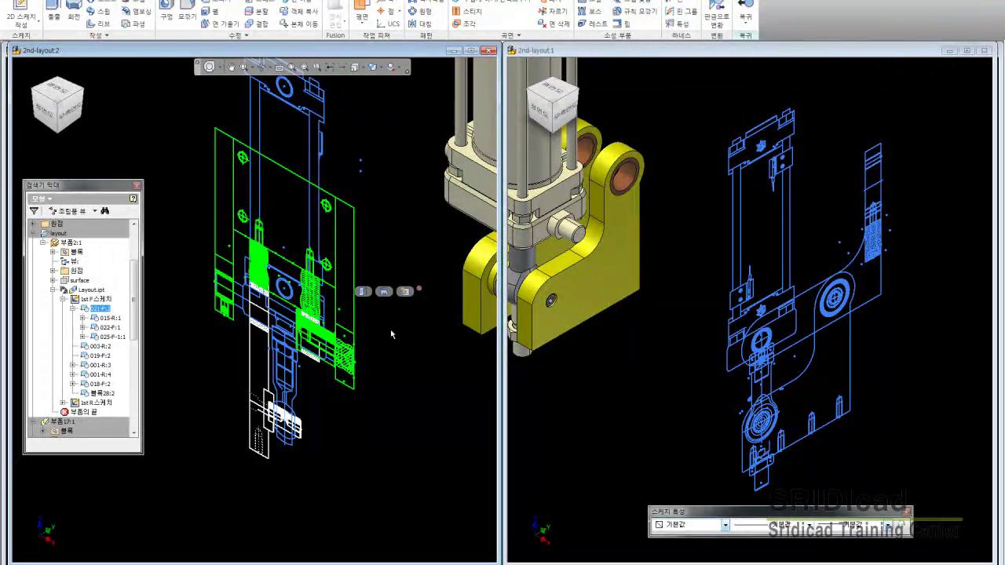
click(717, 381)
- Locate the rear lever block 021-R:2 in the browser and highlight its nested block 025-R:1
scroll(691, 329, up, 3)
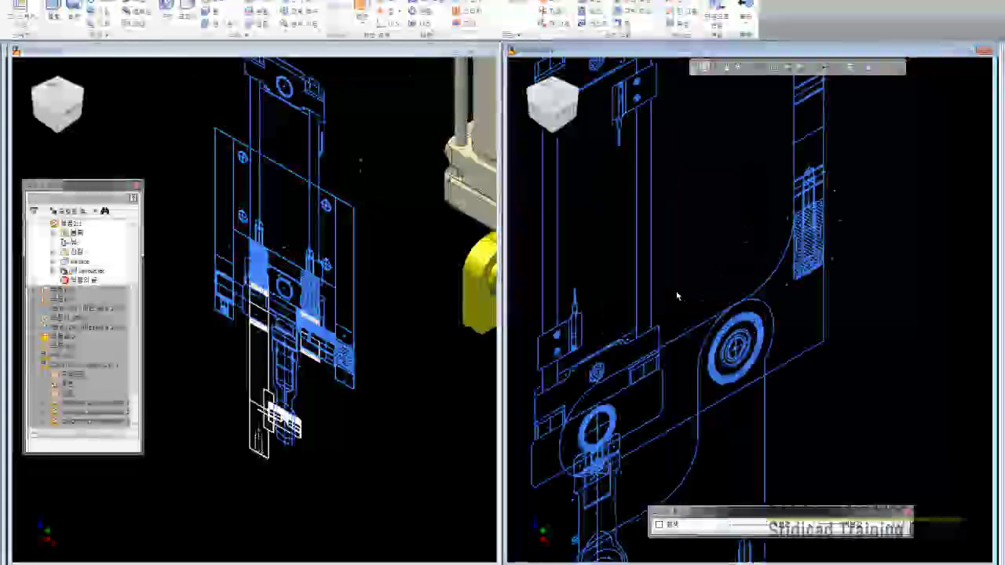
scroll(699, 310, up, 2)
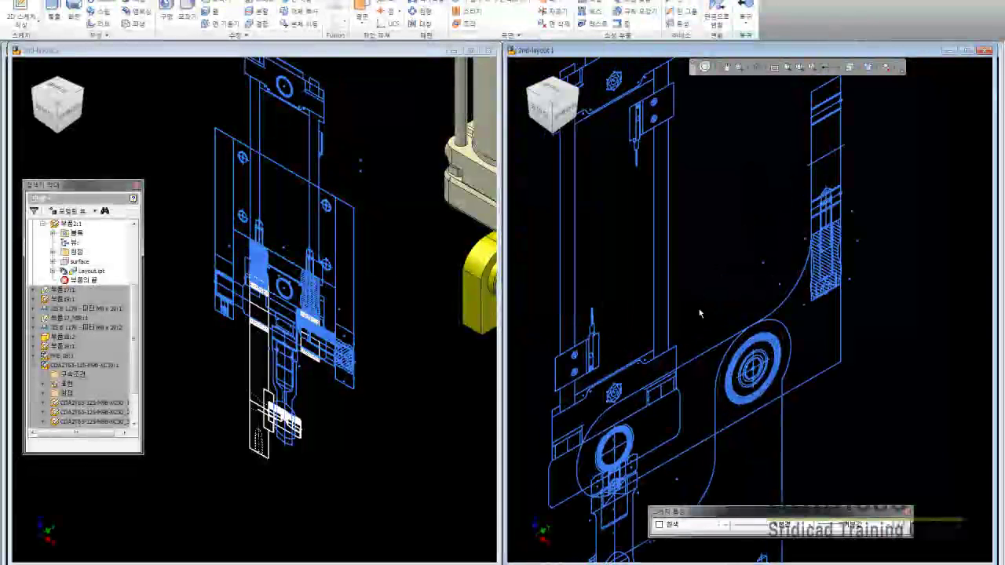
click(824, 252)
right_click(825, 252)
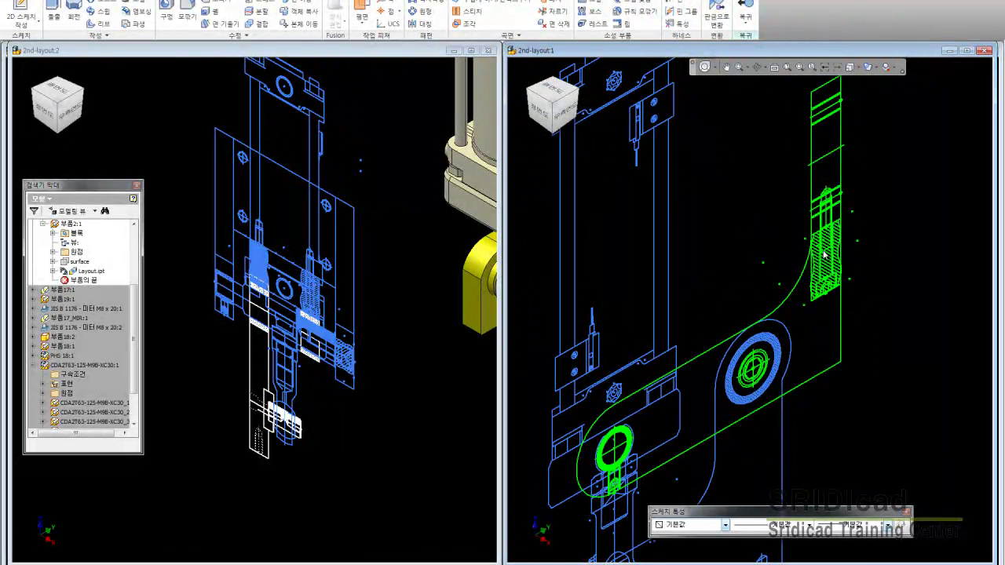
click(831, 409)
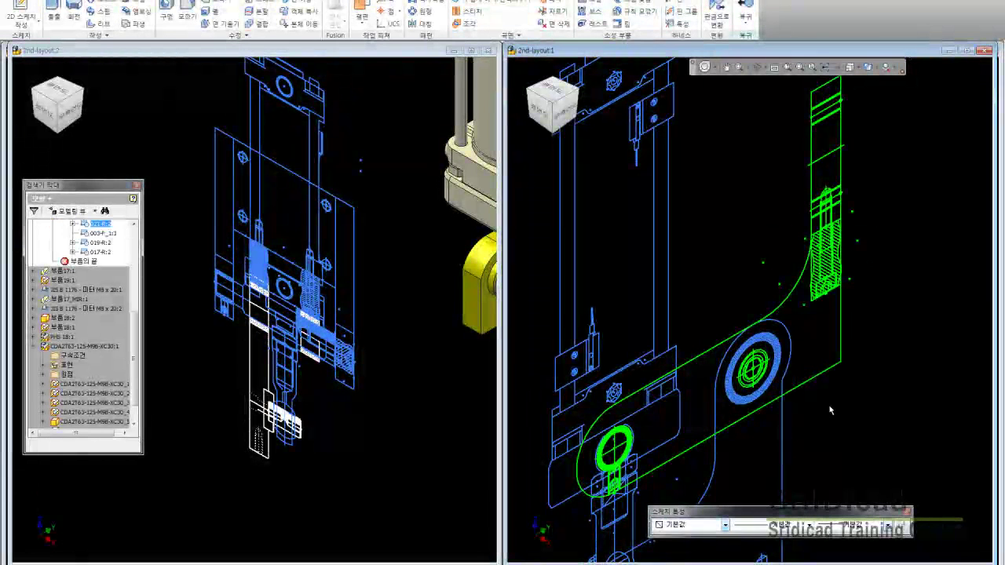
scroll(137, 339, up, 3)
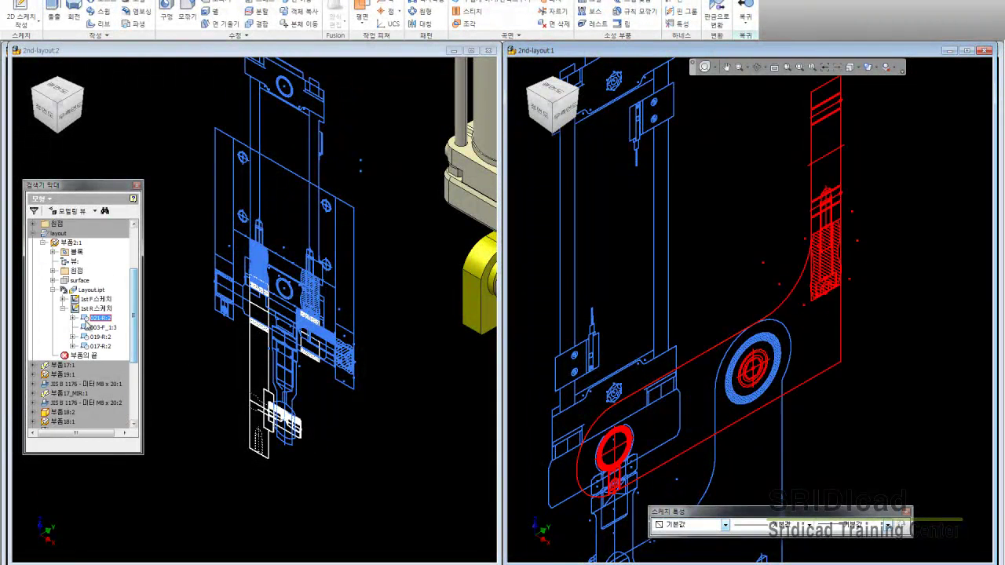
click(73, 318)
click(100, 336)
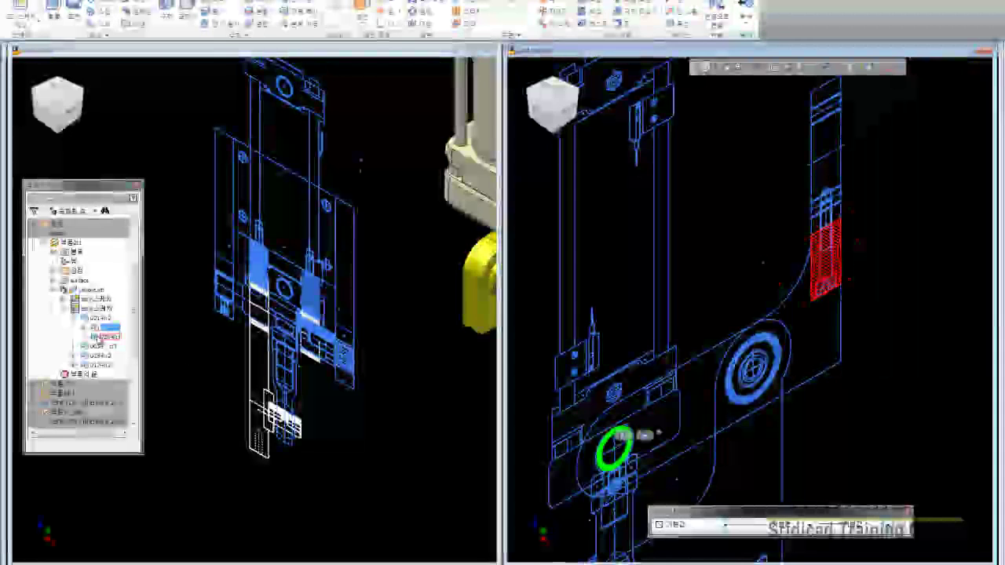
click(698, 288)
- Select the front 021-F:2 and rear 021-R:2 blocks and start Make Part from them
scroll(715, 292, down, 3)
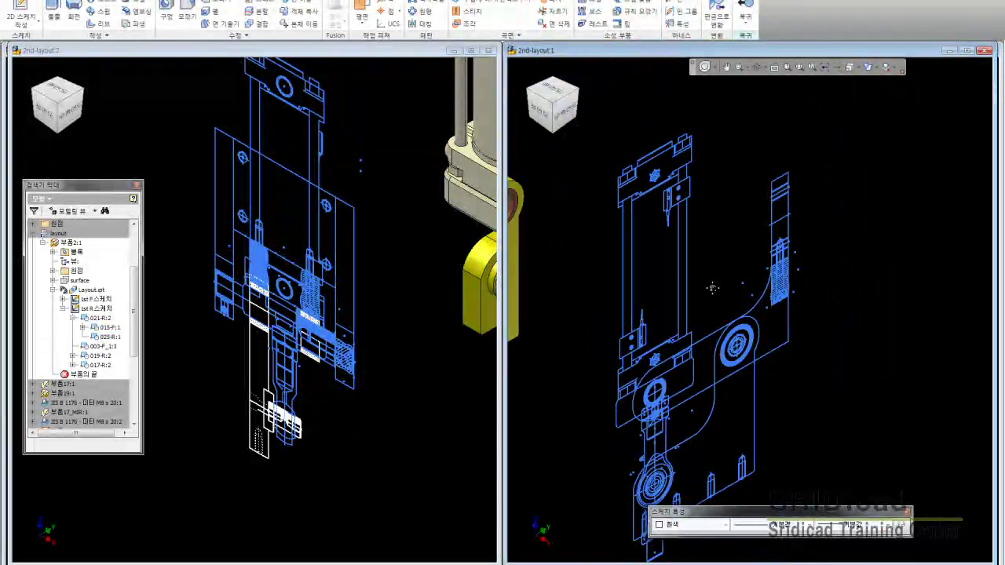
shift+middle_drag(416, 387, 388, 323)
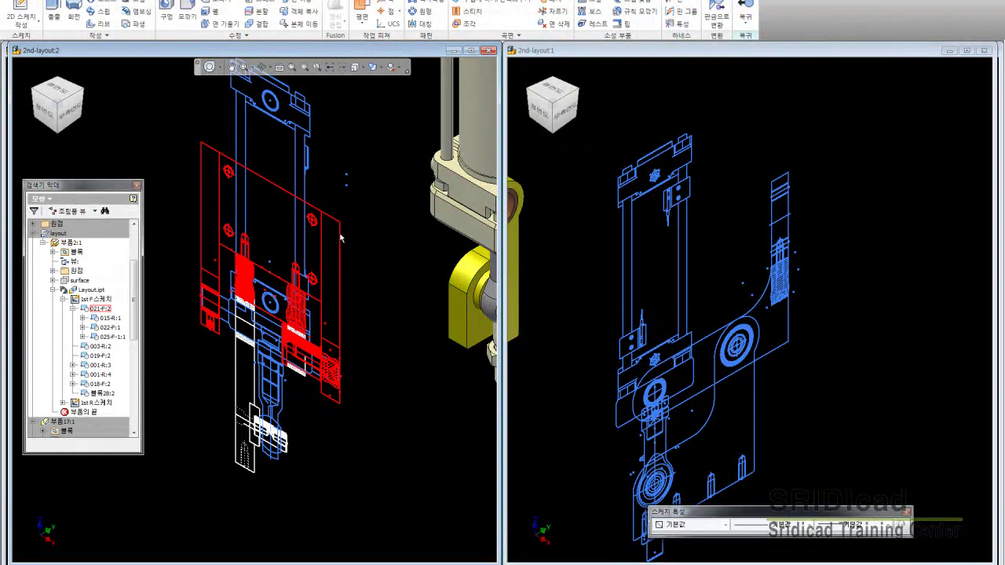
click(341, 238)
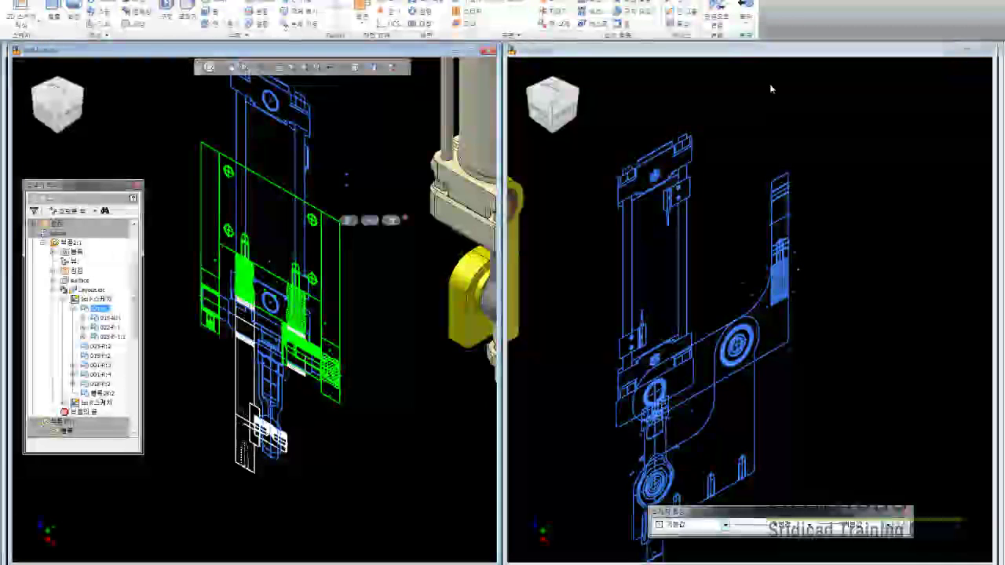
click(790, 186)
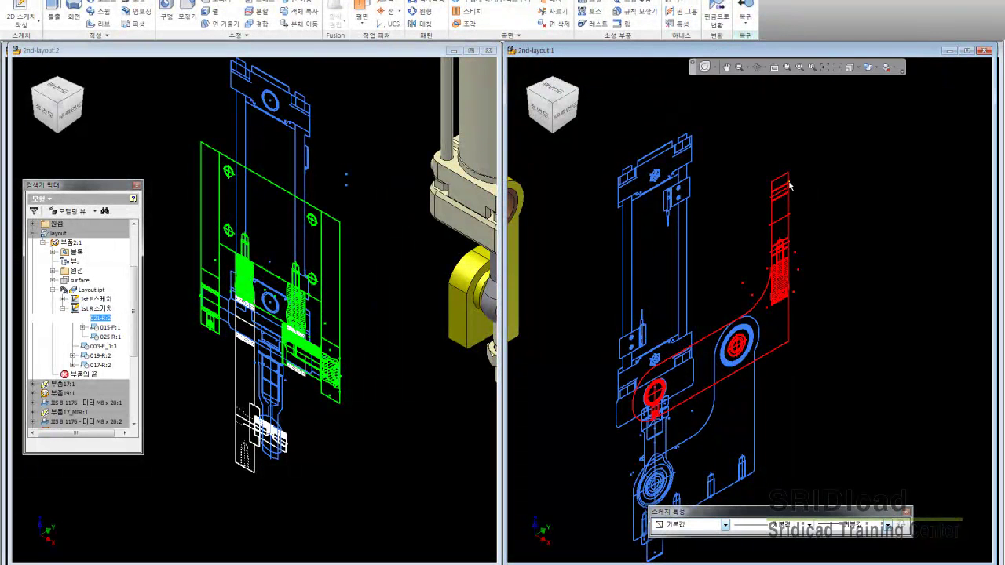
click(790, 185)
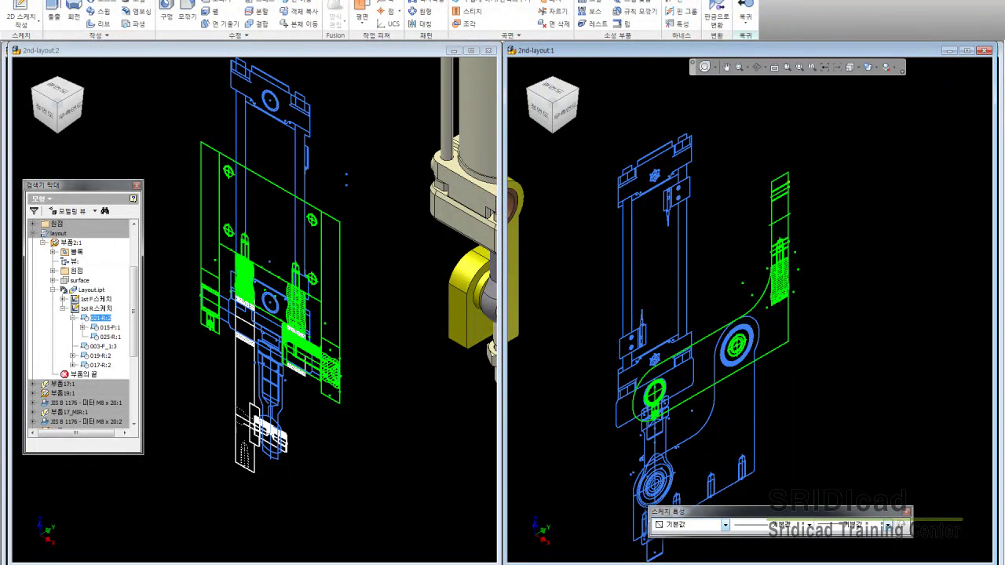
click(351, 20)
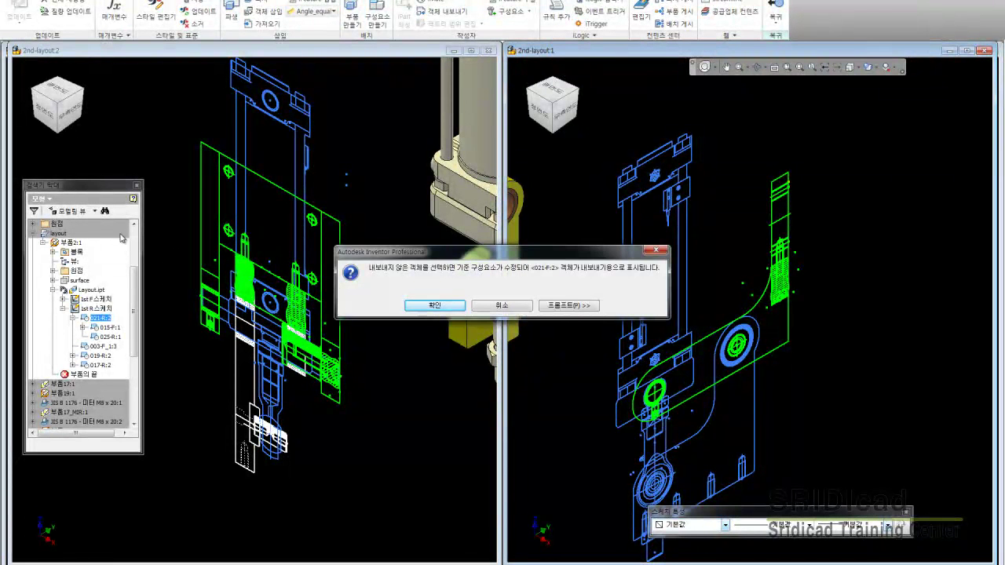
- Accept marking the blocks for export, create part 부품20, and open it in its own window
click(436, 306)
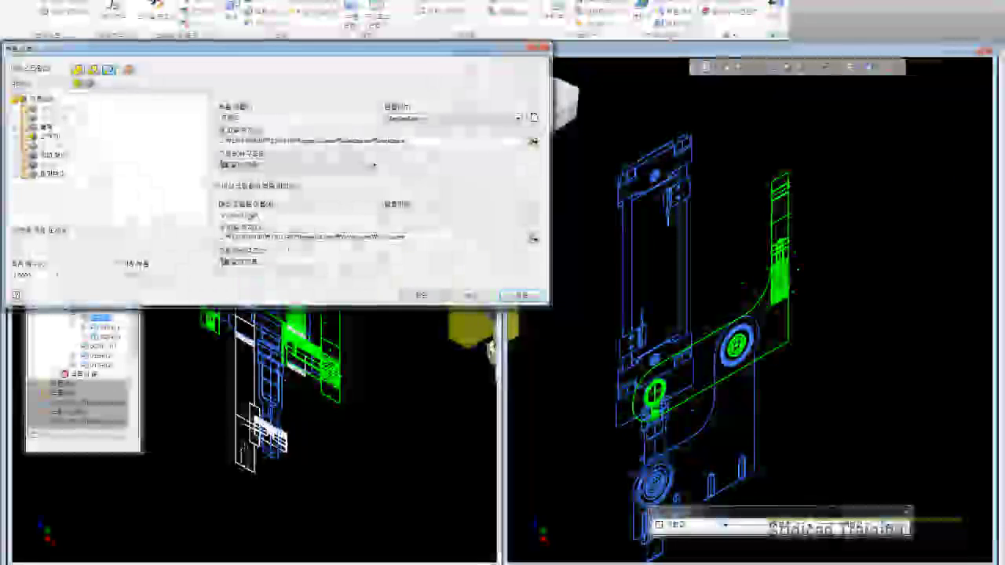
click(420, 298)
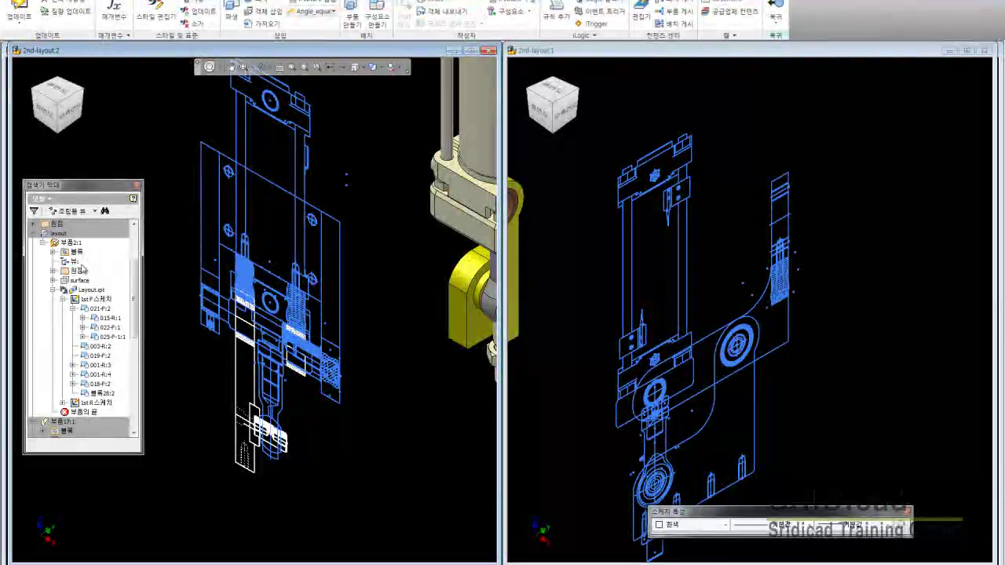
click(42, 243)
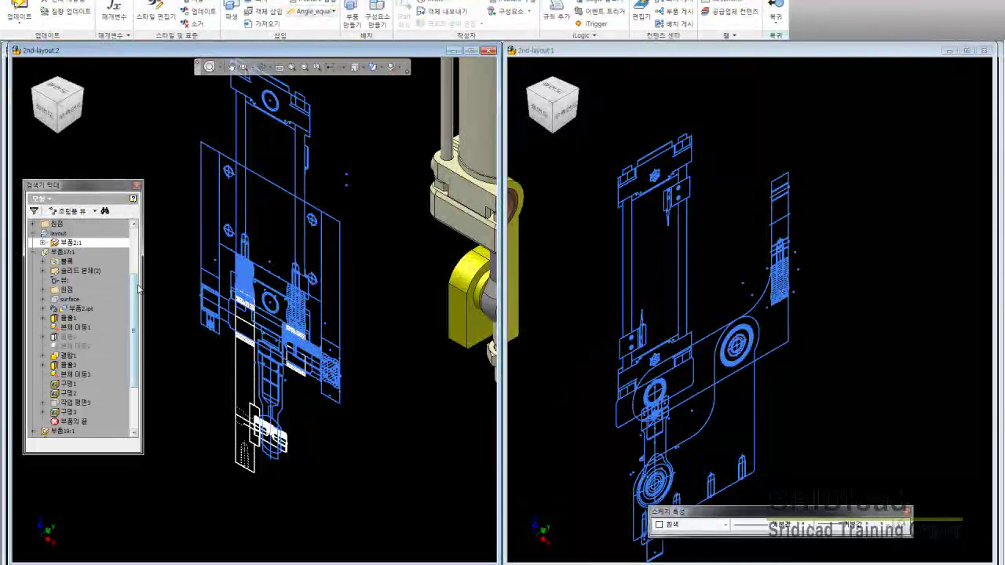
scroll(138, 289, down, 3)
click(64, 431)
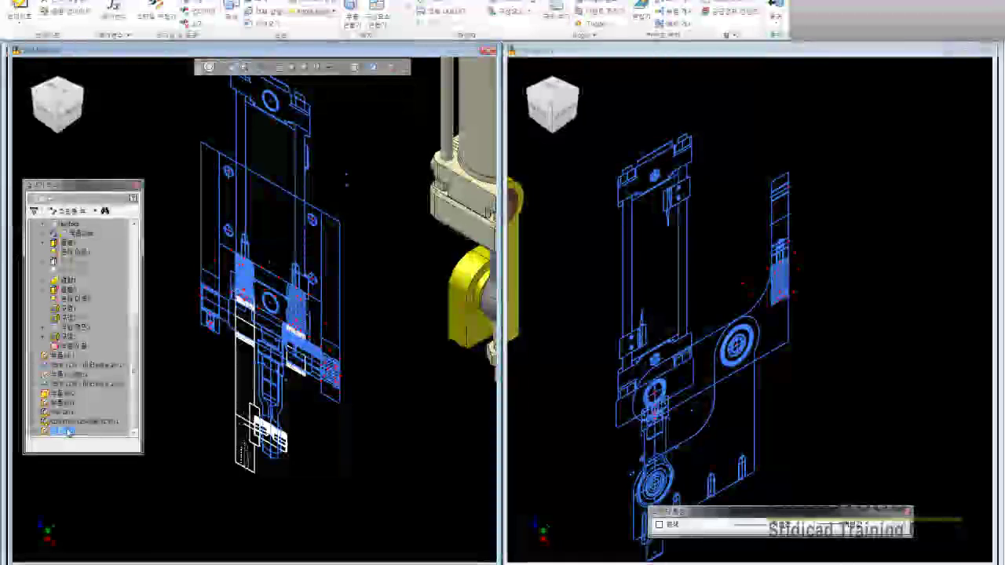
right_click(68, 431)
click(94, 450)
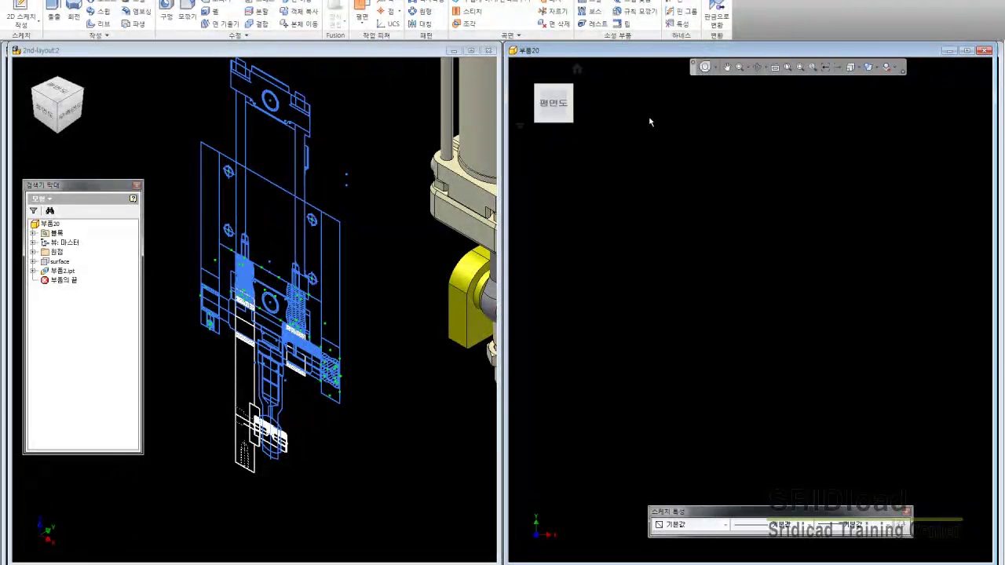
- Show 부품20 in its home view fitted to the window and break its link to 부품2.ipt
click(578, 70)
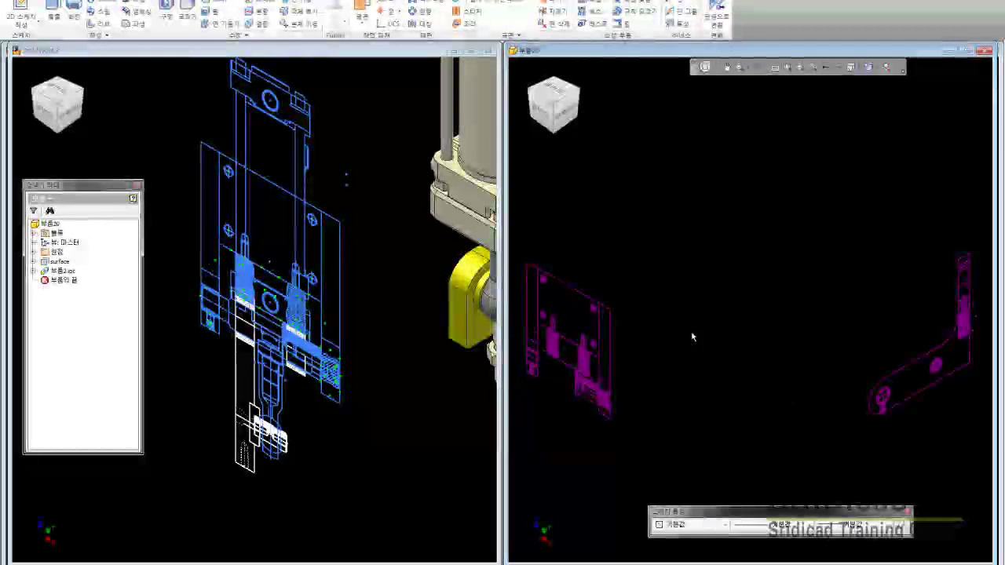
key(Home)
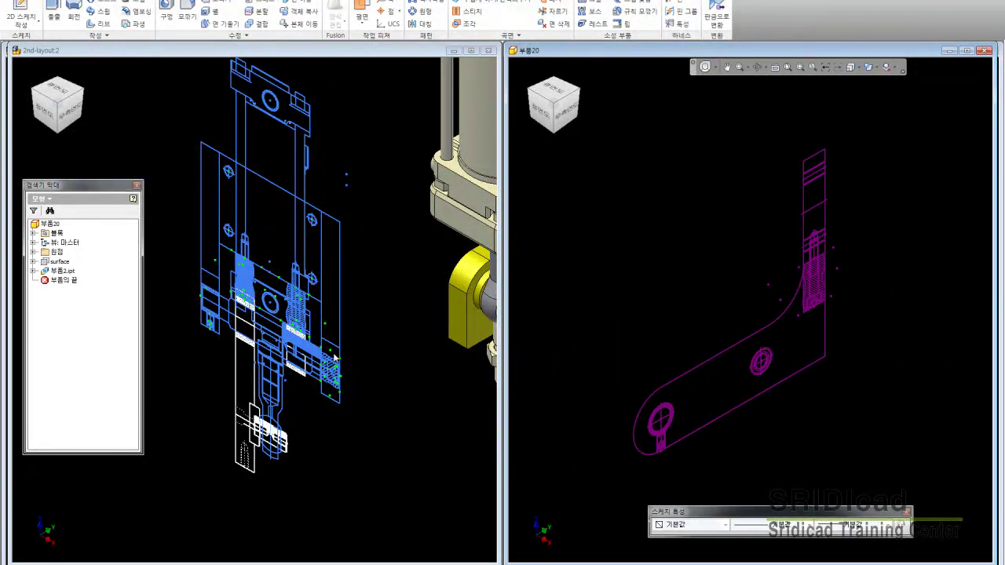
right_click(71, 275)
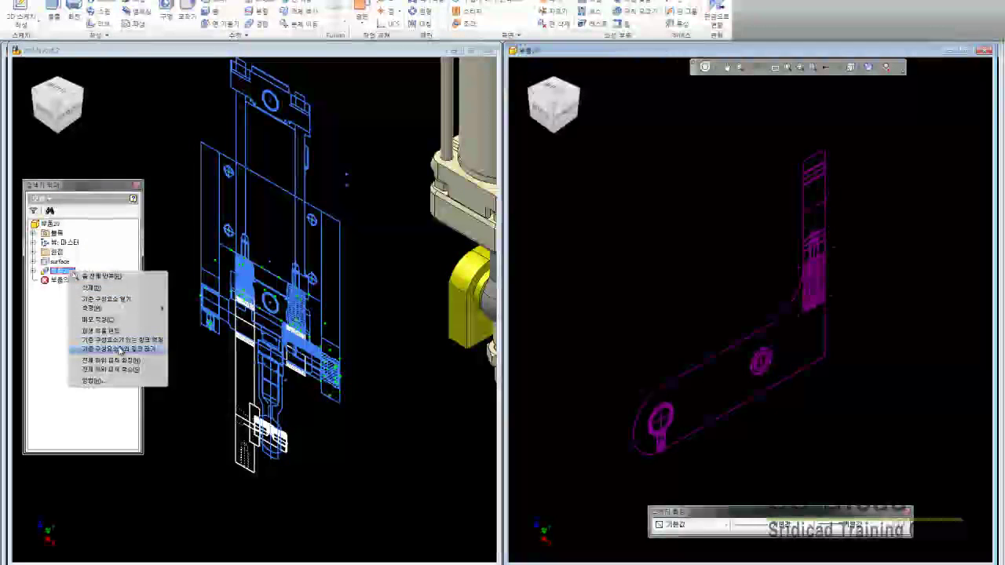
click(121, 349)
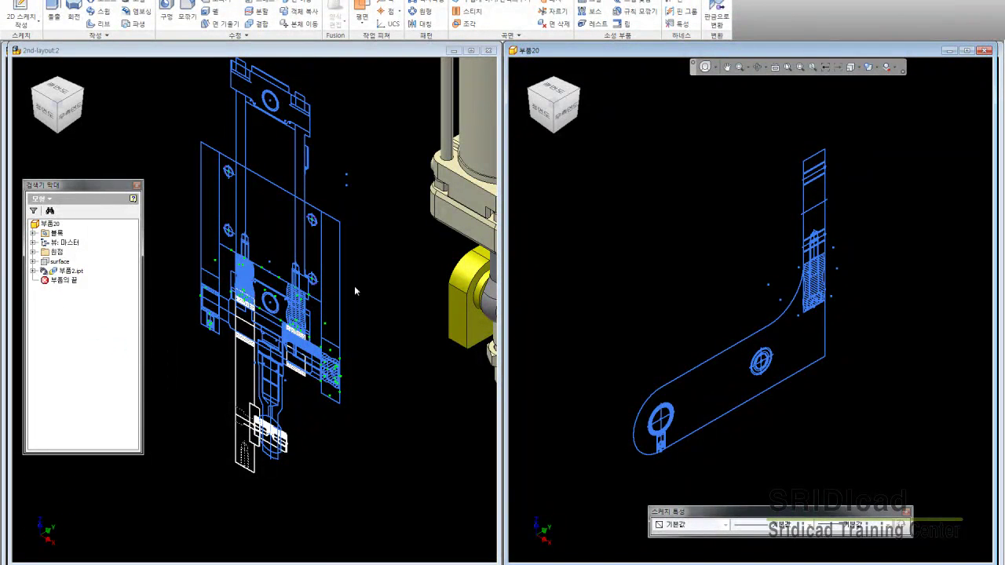